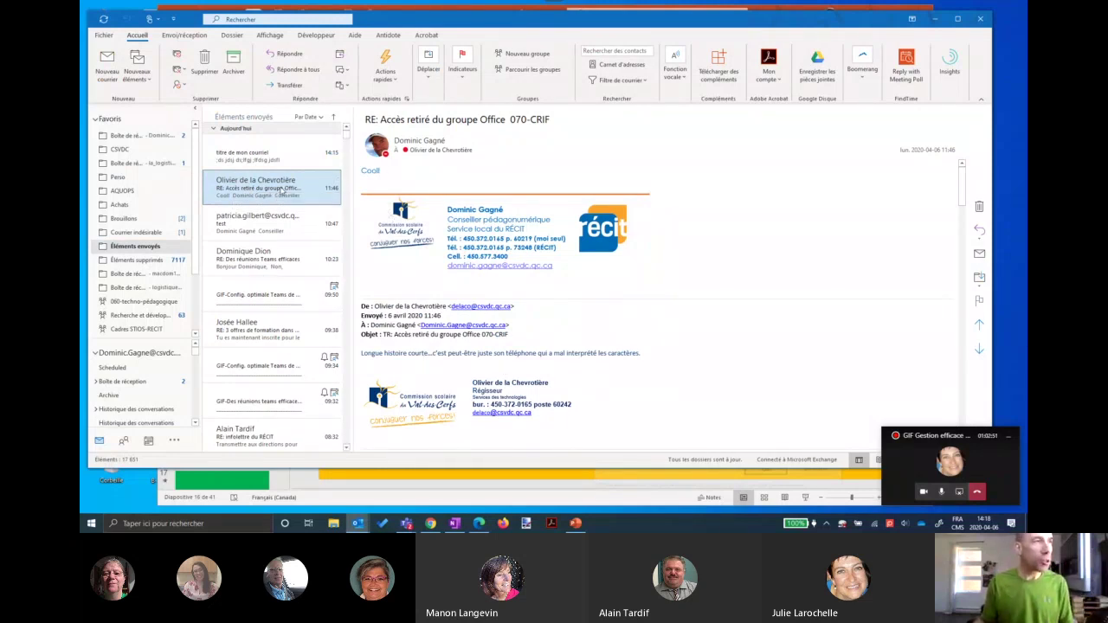
# Open the sent message "RE: Accès retiré du groupe Office 070-CRIF" in its own window, and close it.
pyautogui.doubleClick(278, 187)
pyautogui.moveTo(567, 88); pyautogui.dragTo(591, 90)
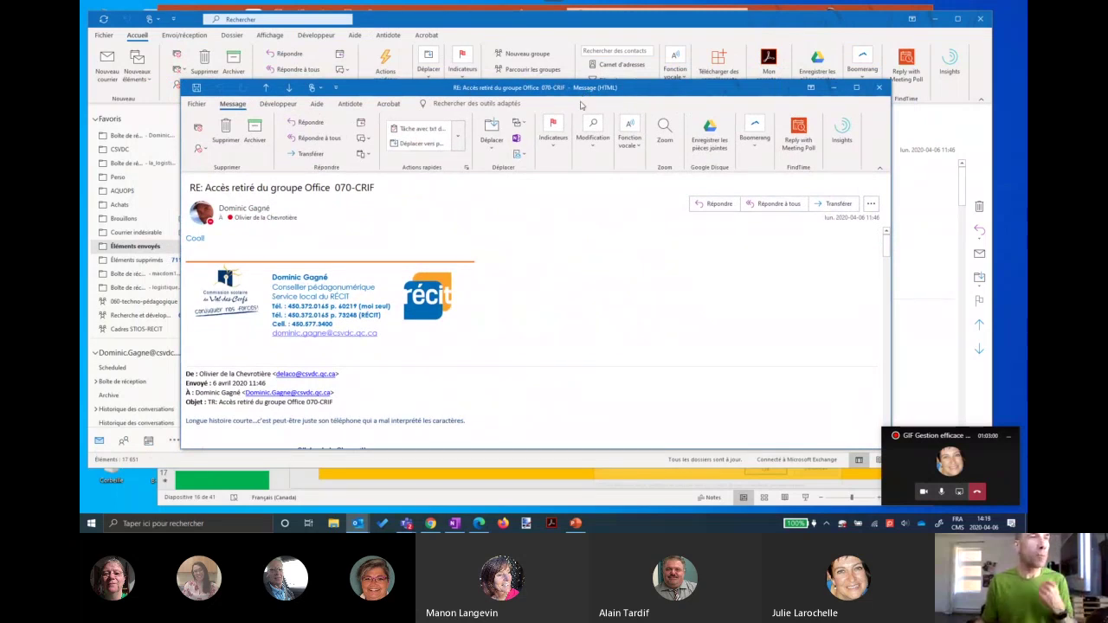
pyautogui.click(878, 89)
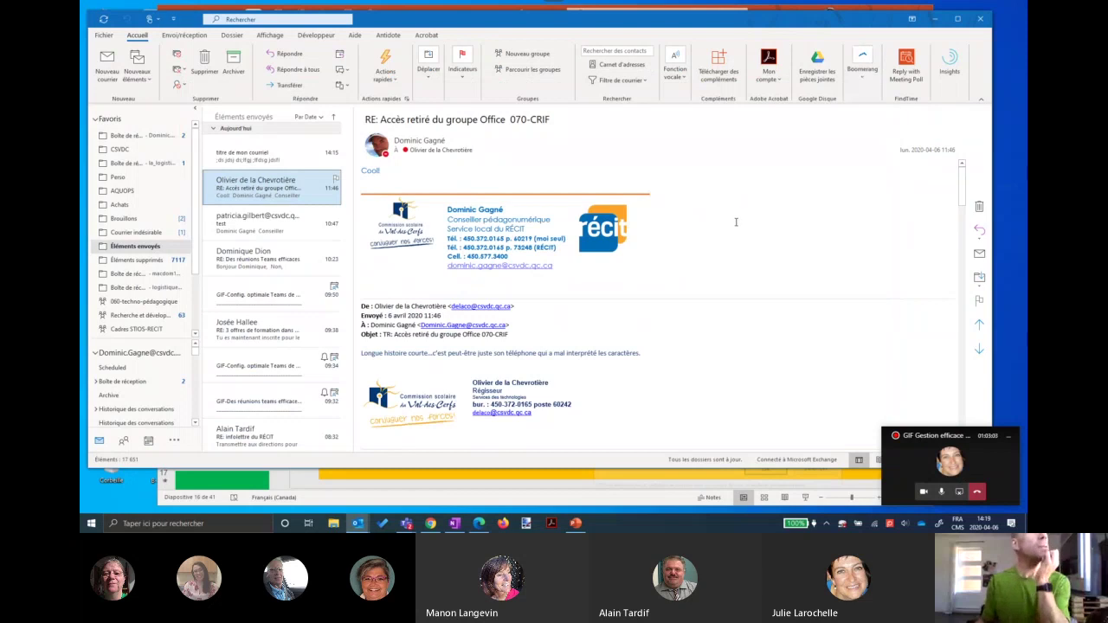
# Reopen the sent message in a separate window, show where the recall action is offered, and close the message.
pyautogui.doubleClick(262, 186)
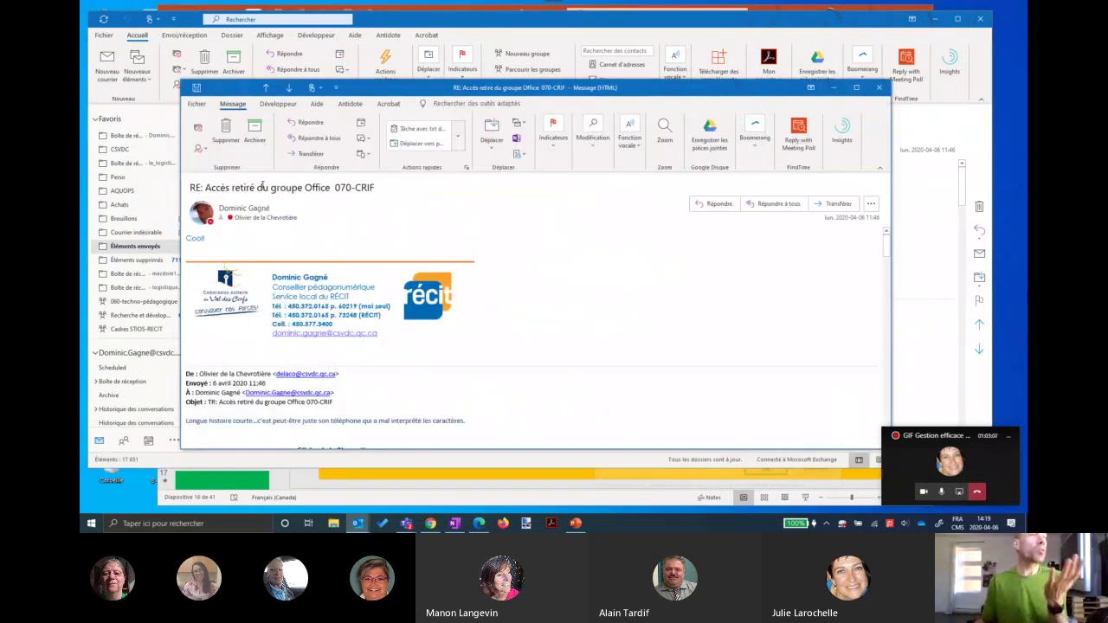
pyautogui.moveTo(545, 93); pyautogui.dragTo(548, 60)
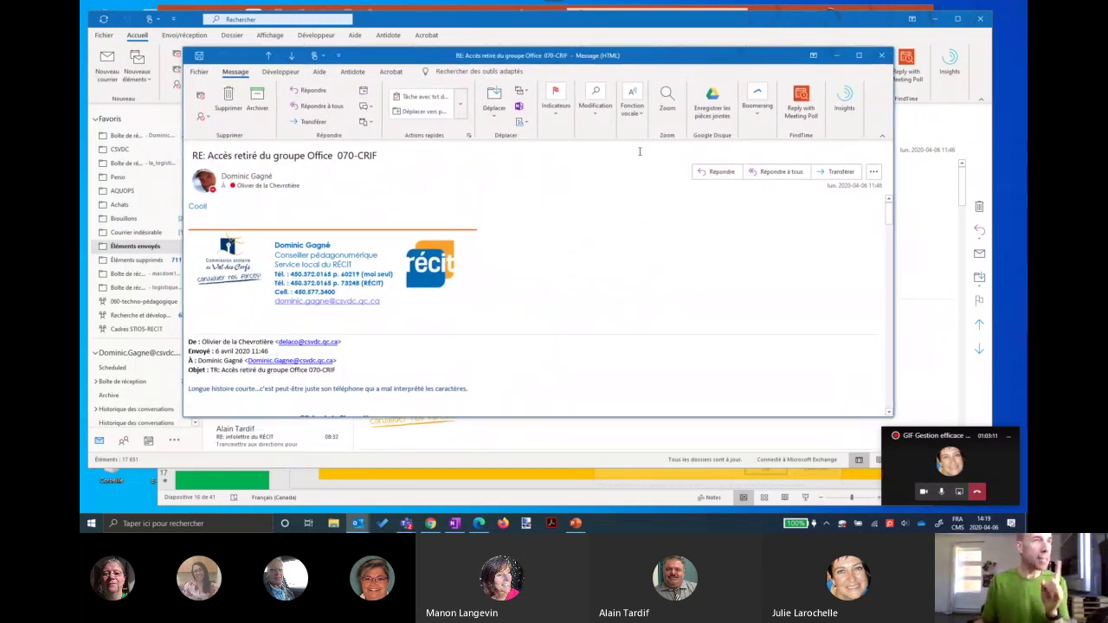
pyautogui.click(524, 123)
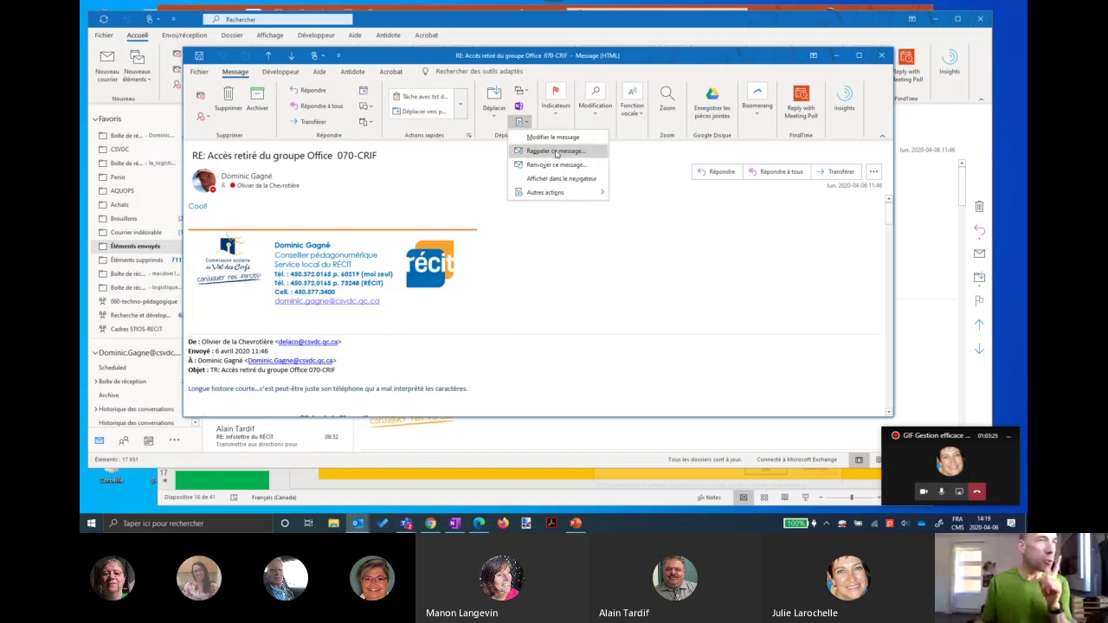
pyautogui.click(597, 227)
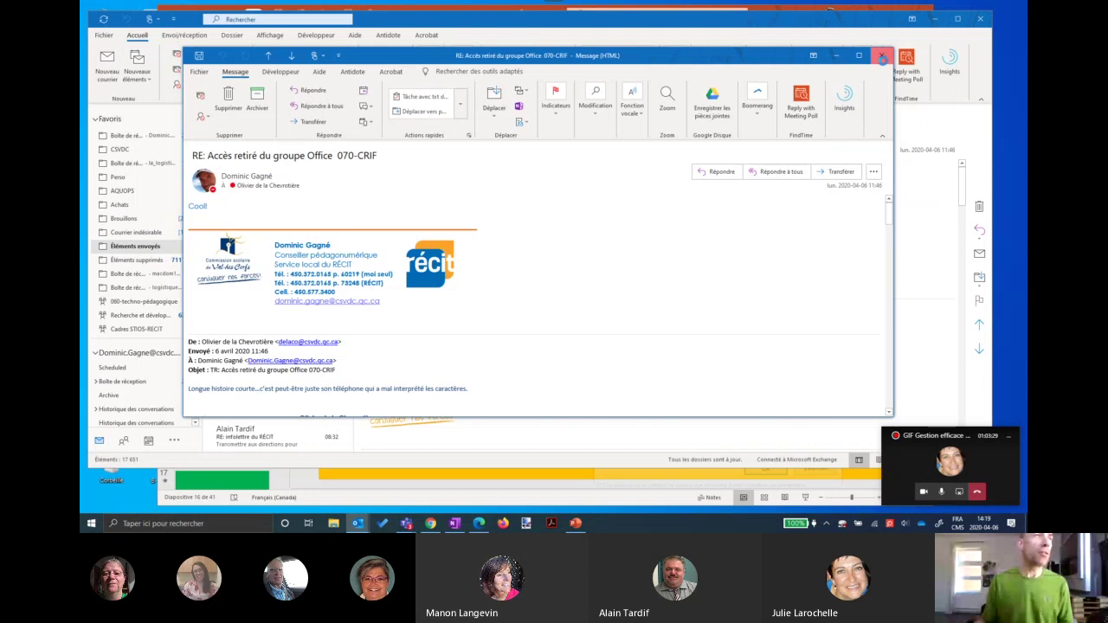
pyautogui.click(882, 57)
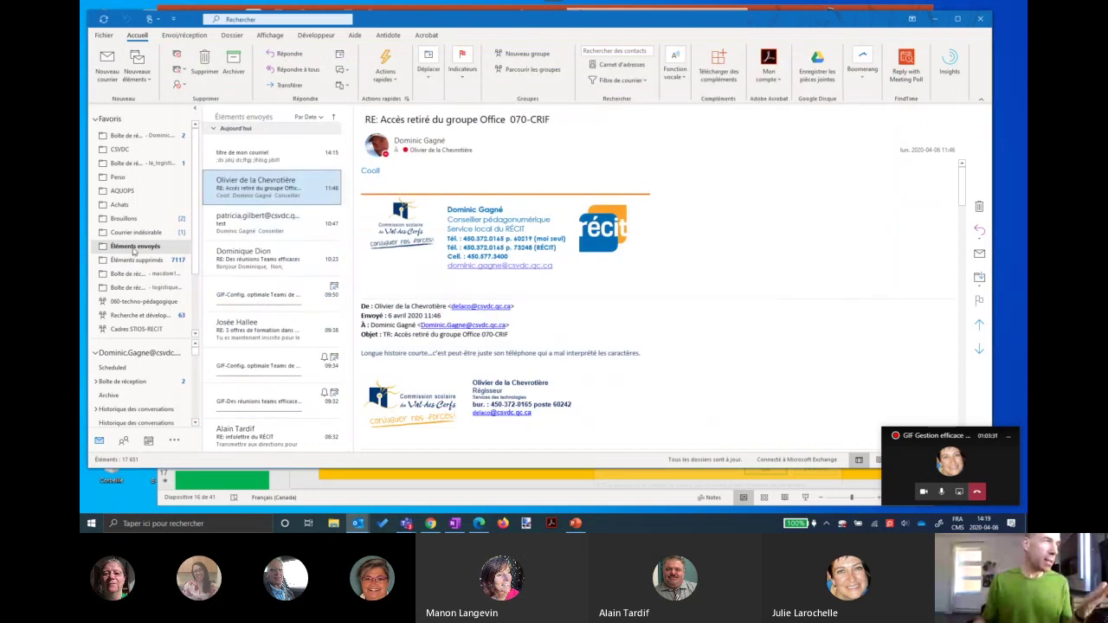
# Recall the sent message "RE: Accès retiré du groupe Office 070-CRIF", replacing unread copies with a new message, and add "Version 2" to the replacement's text.
pyautogui.doubleClick(250, 186)
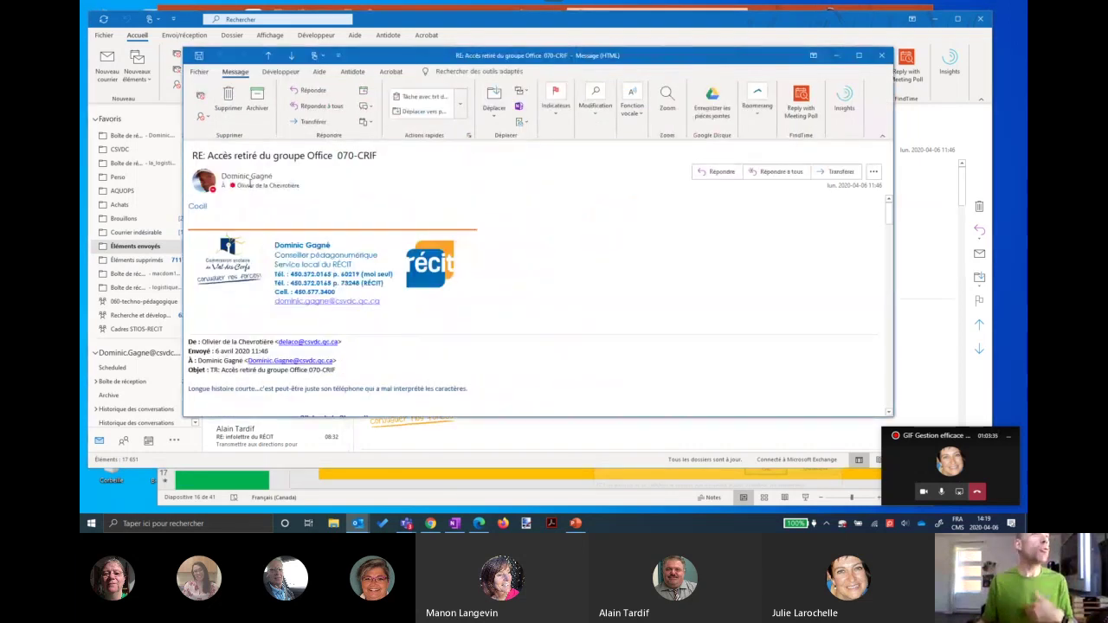
pyautogui.moveTo(248, 185)
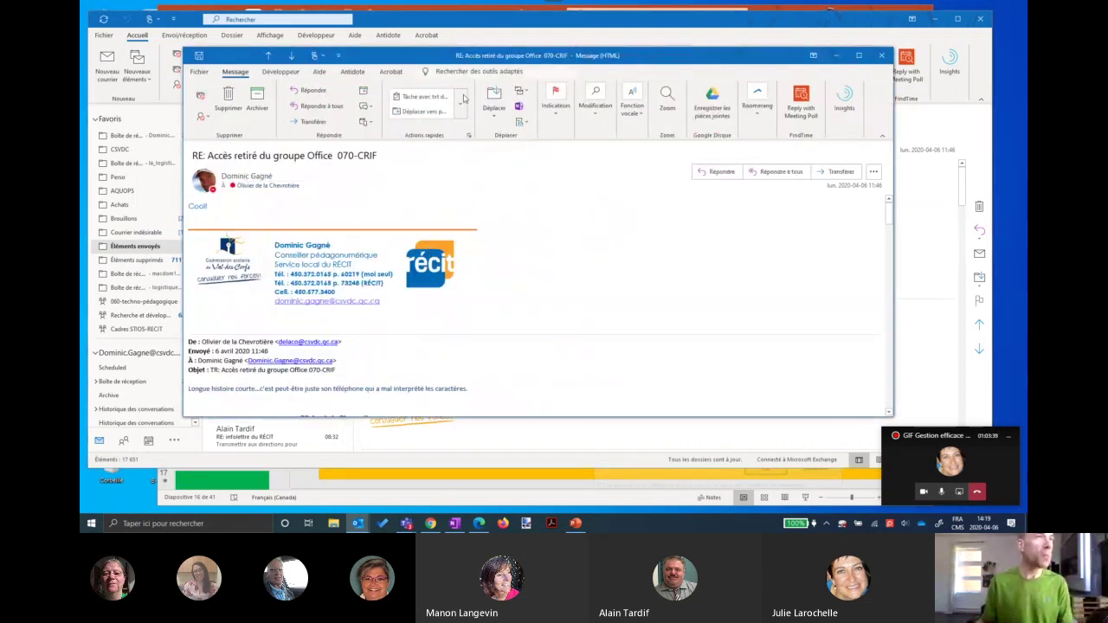
pyautogui.click(523, 122)
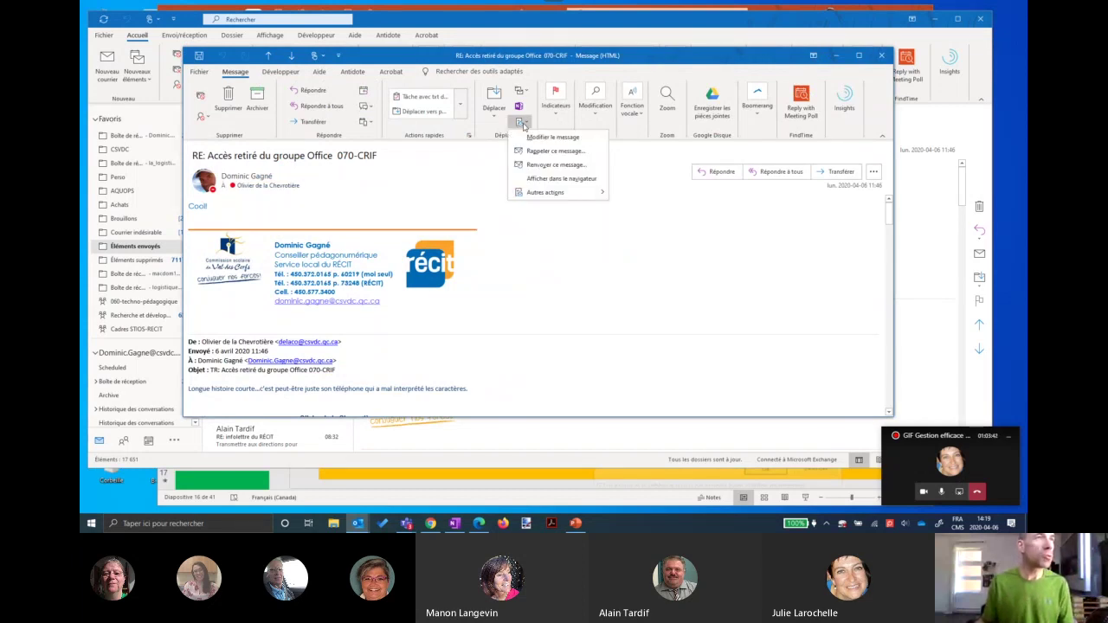
pyautogui.click(554, 153)
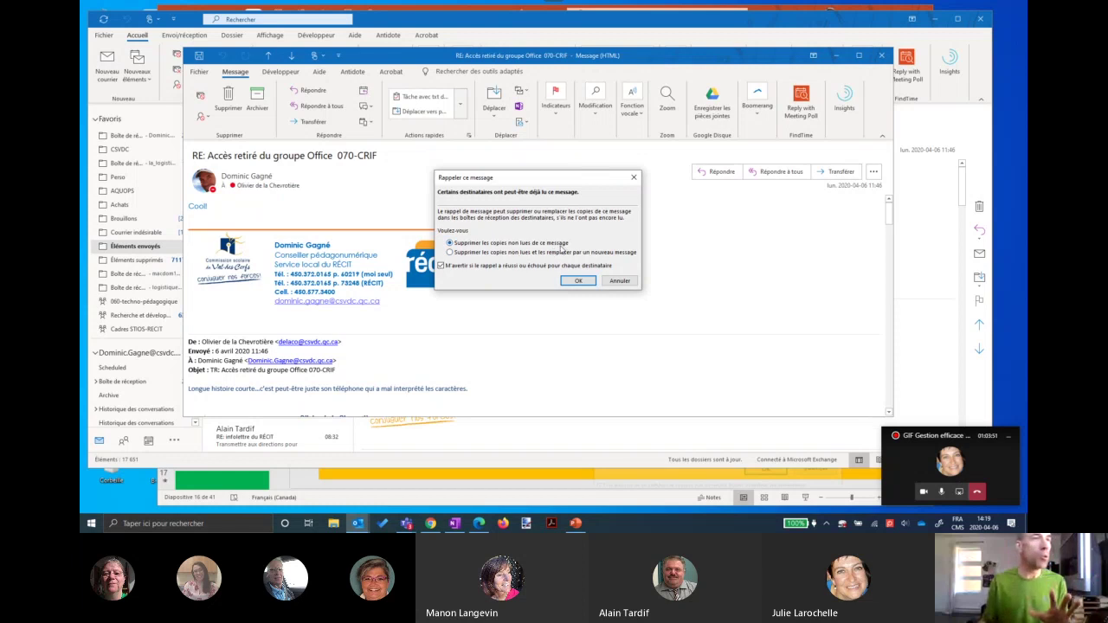
pyautogui.click(450, 252)
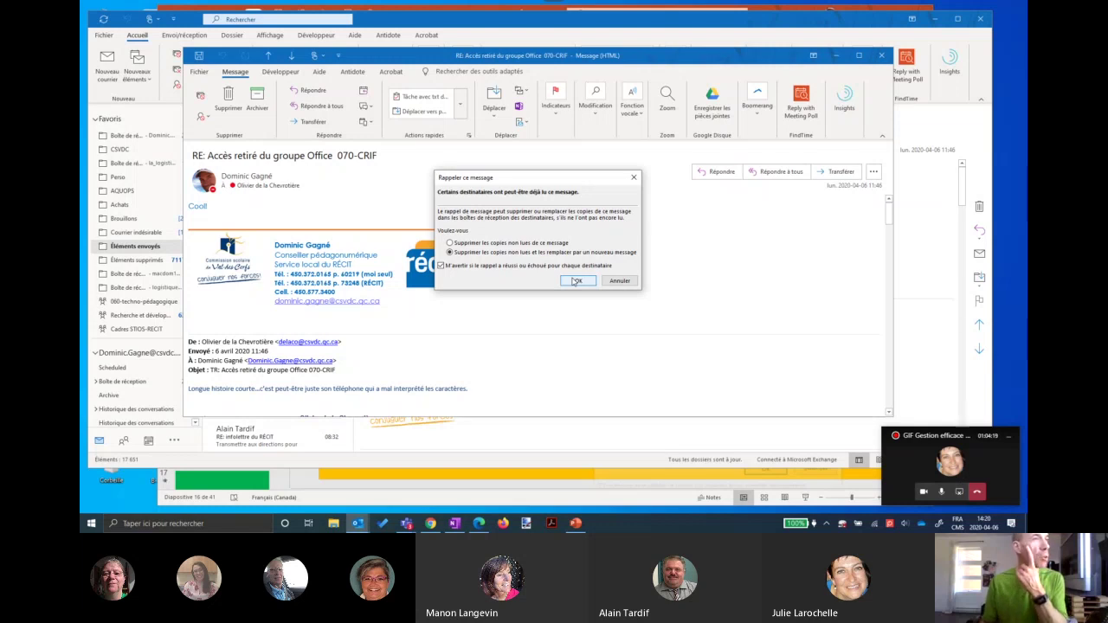
pyautogui.click(575, 281)
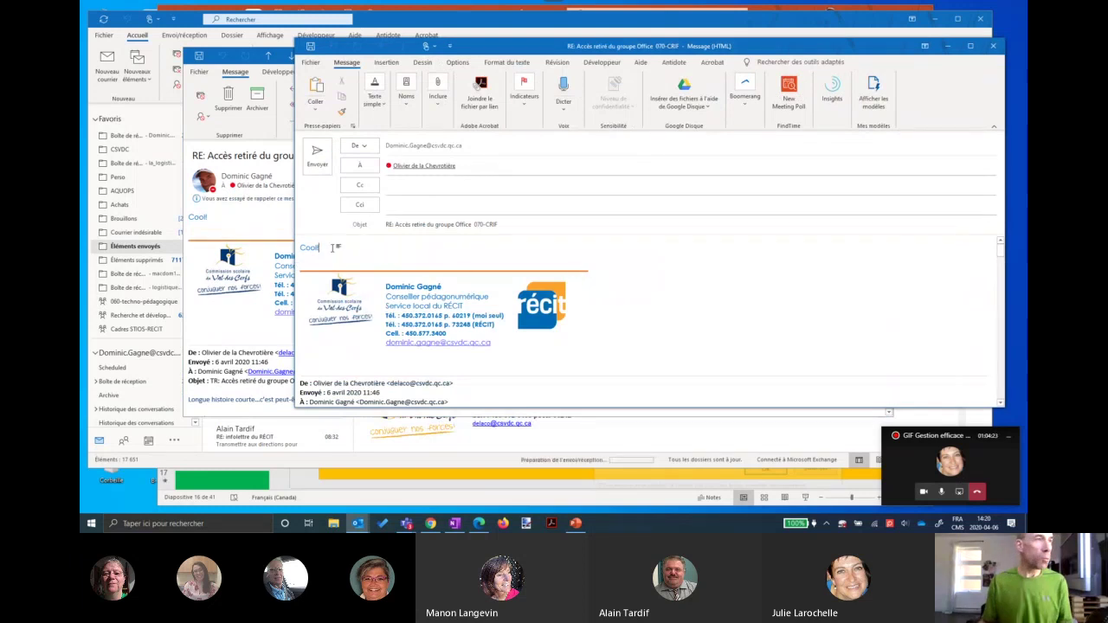
pyautogui.write('Version 2')
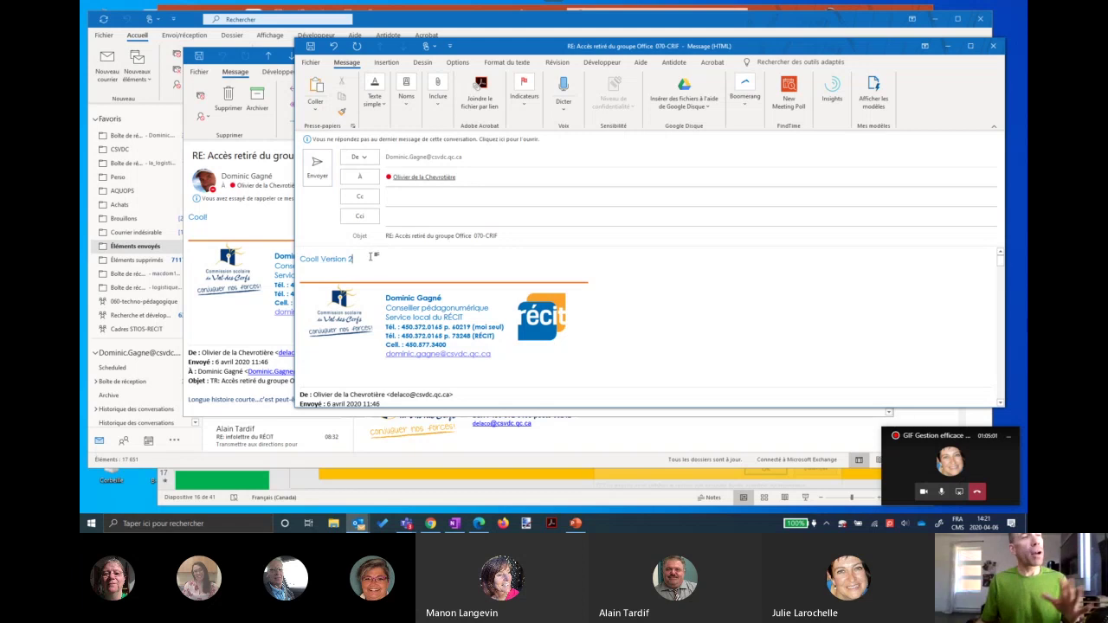
pyautogui.moveTo(513, 40); pyautogui.dragTo(542, 149)
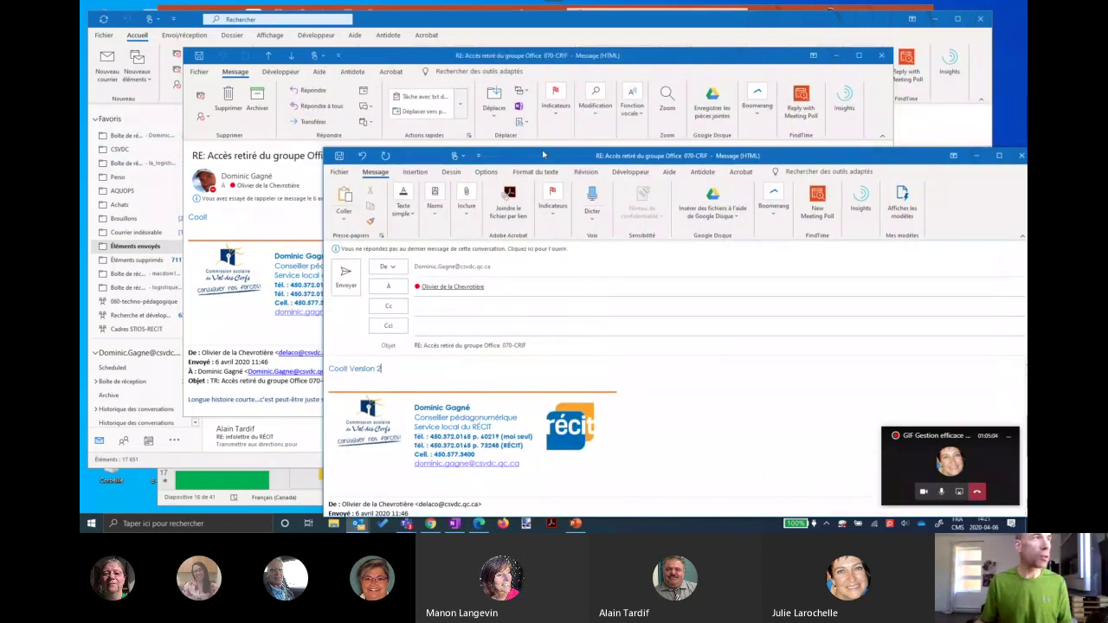
# Open the recall report for the message in the inbox and highlight its result line.
pyautogui.click(140, 133)
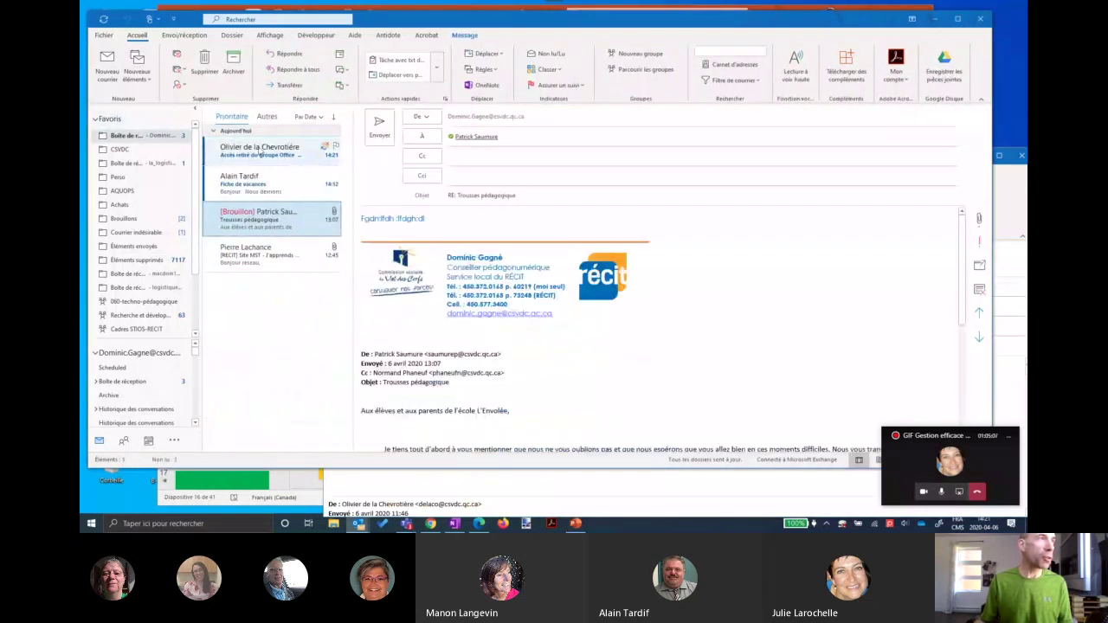
pyautogui.click(256, 148)
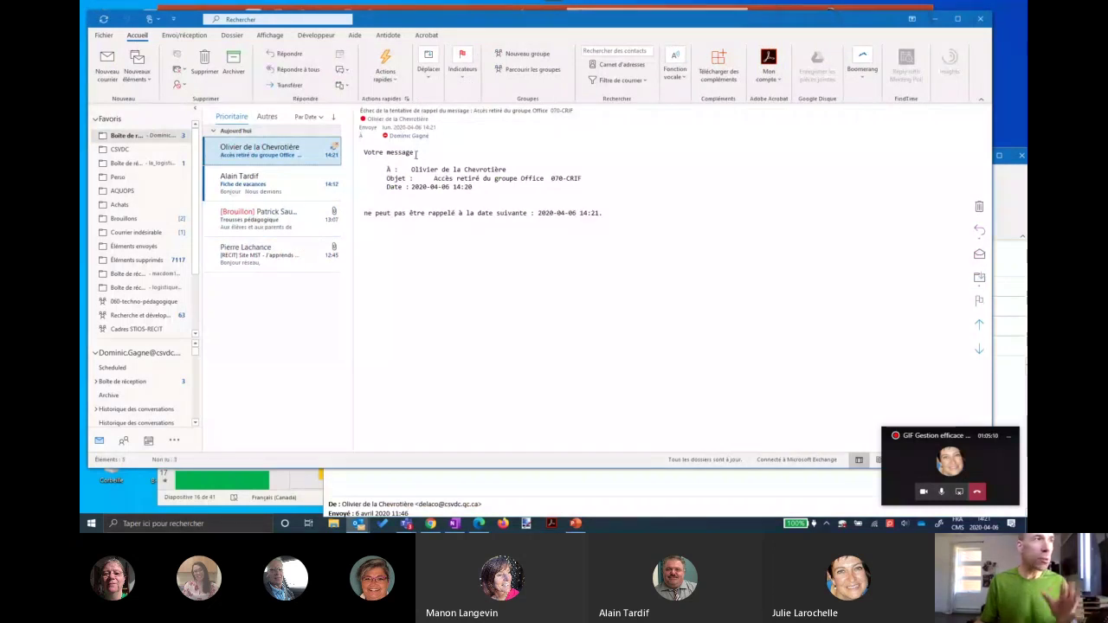
pyautogui.moveTo(364, 212); pyautogui.dragTo(599, 213)
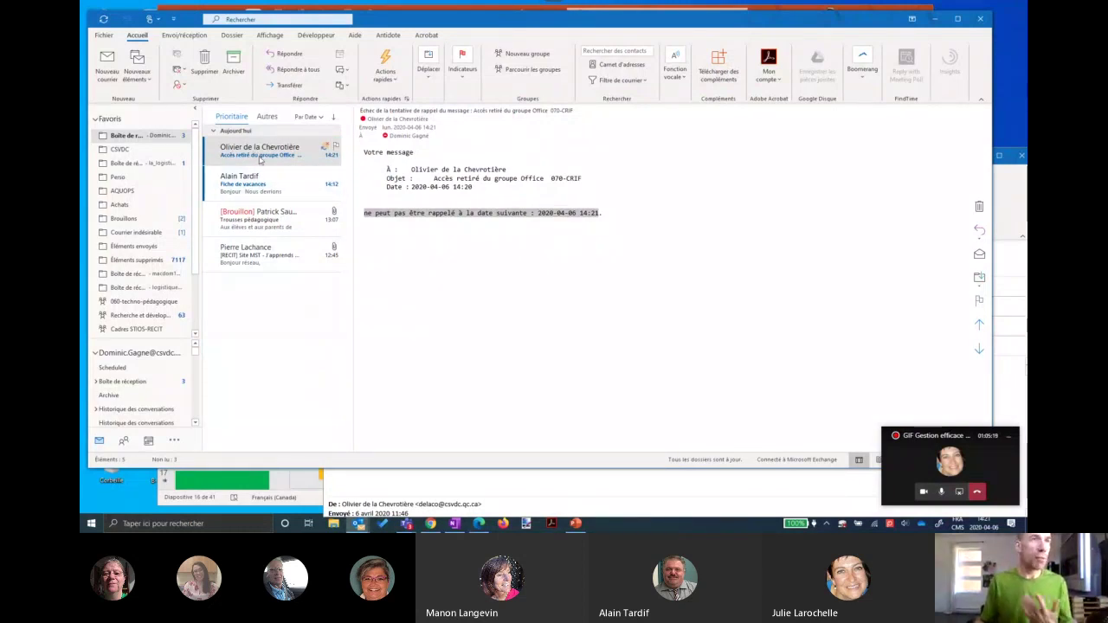
# Add random filler text to the replacement message's body, and close the message without sending it.
pyautogui.hotkey('ctrl', 'r')
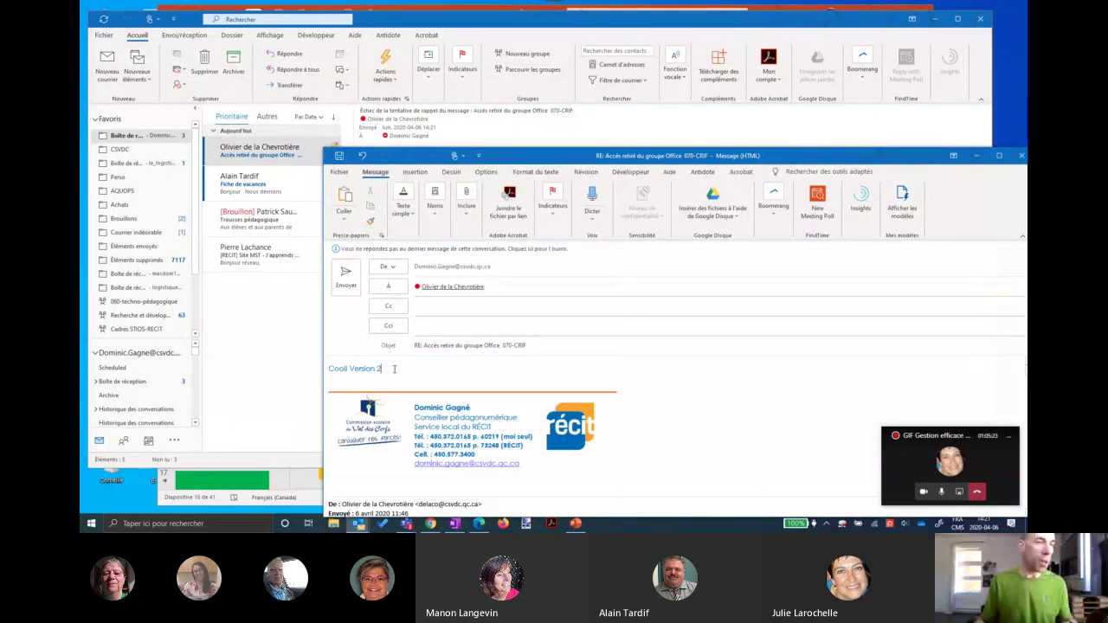
pyautogui.write('n dlkf lfdh ldfkh ldhkhkr lhkrh')
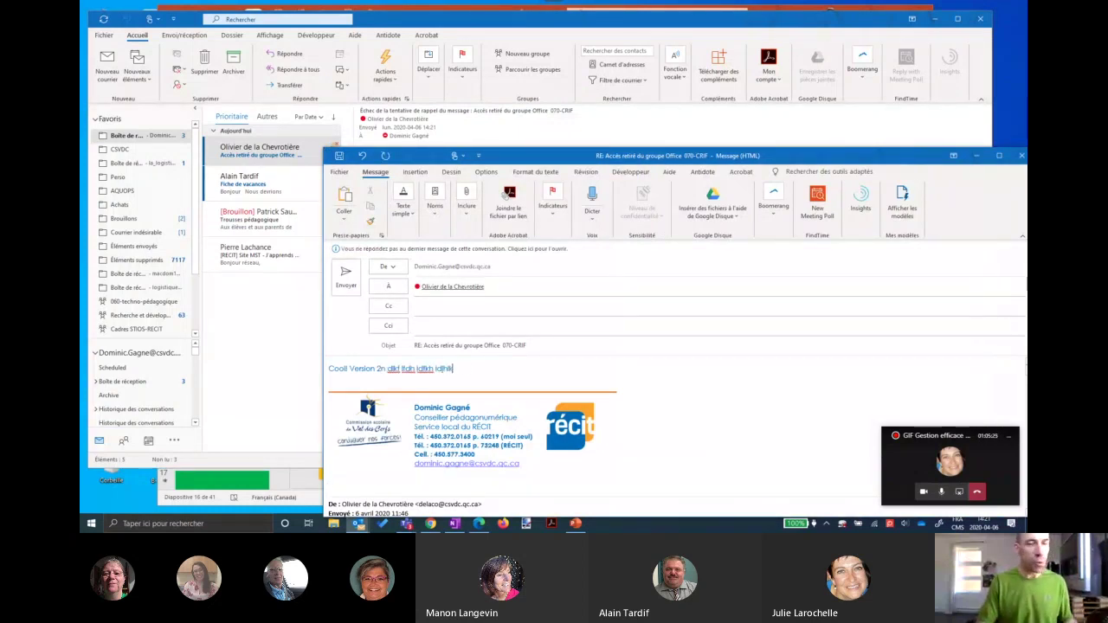
pyautogui.write('lhkdfk ldfkbfdlb lkjgfd')
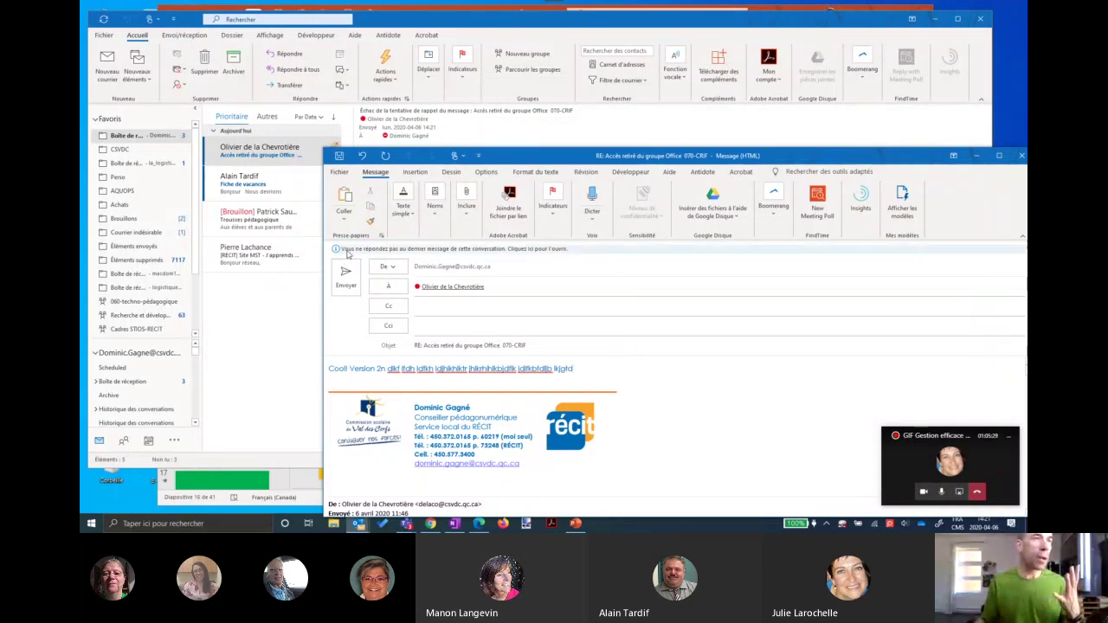
pyautogui.moveTo(912, 157); pyautogui.dragTo(845, 136)
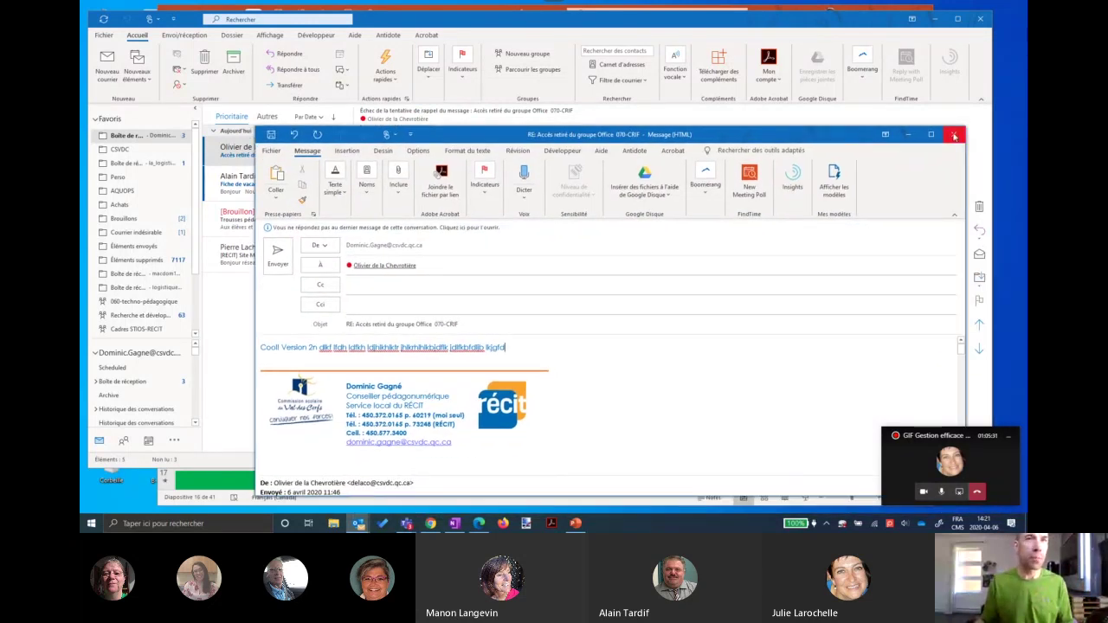
pyautogui.click(954, 136)
pyautogui.click(557, 291)
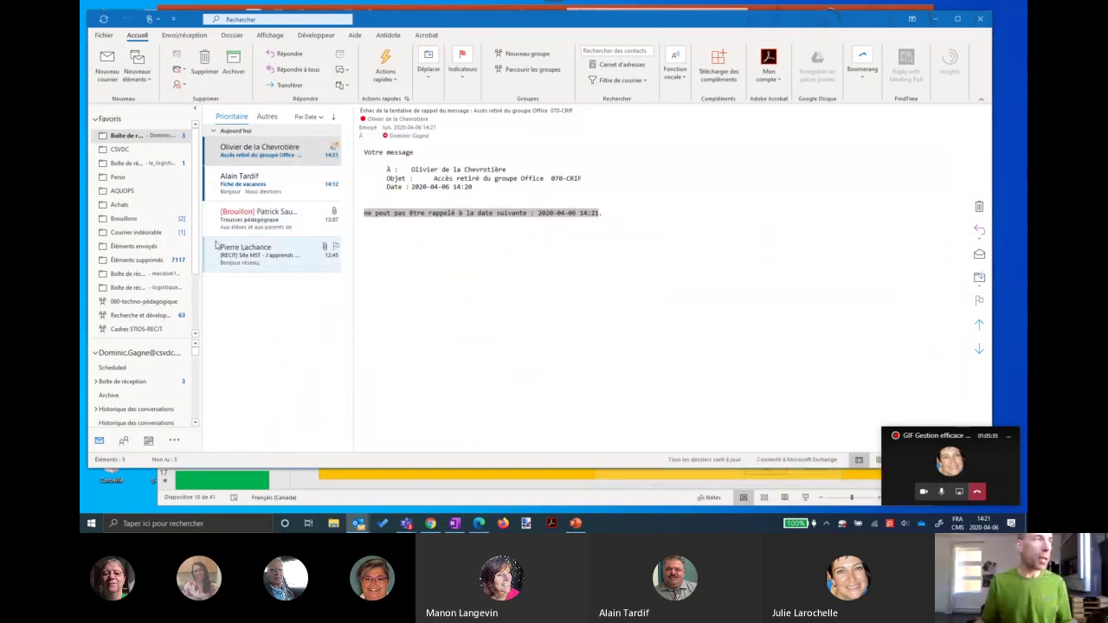
# Reopen the recalled message from Éléments envoyés in its own window, review the available message actions, and close it.
pyautogui.click(136, 247)
pyautogui.click(236, 186)
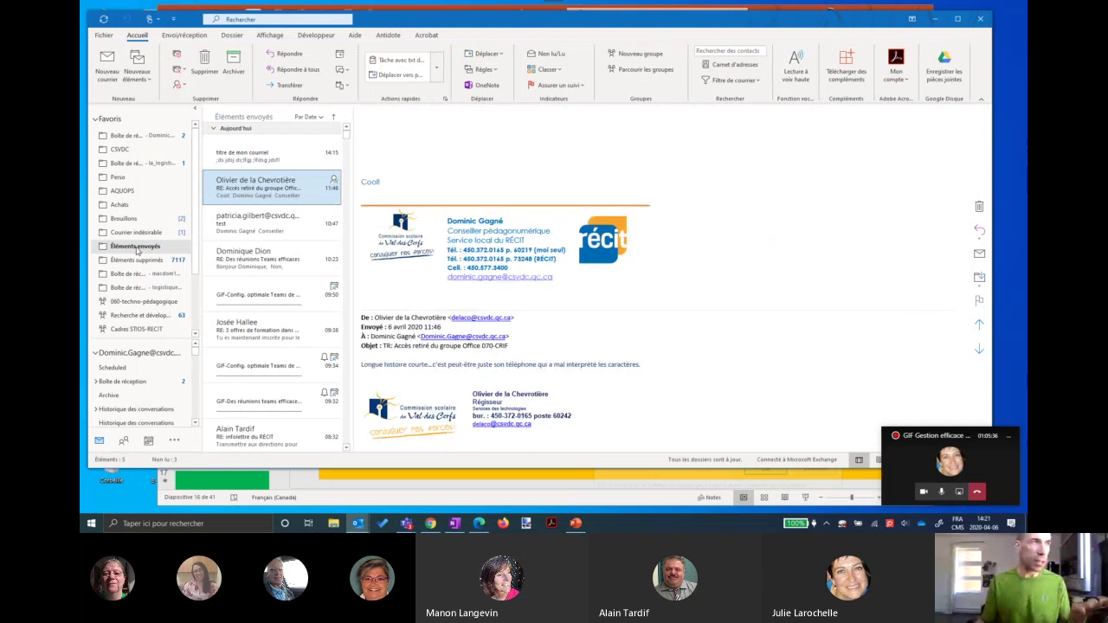
pyautogui.doubleClick(265, 186)
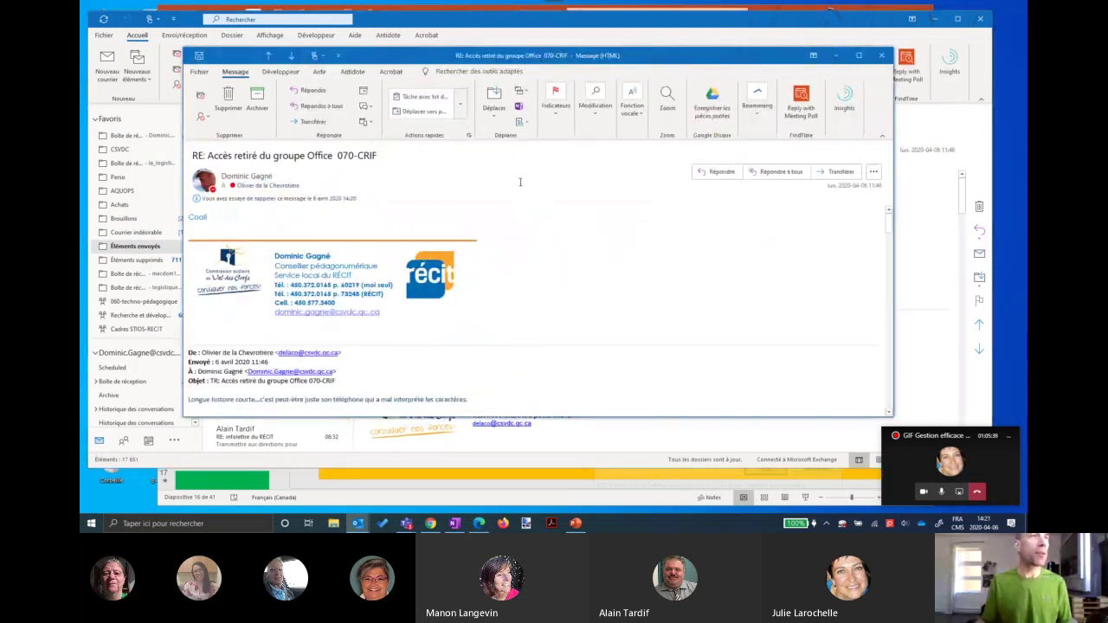
pyautogui.click(523, 122)
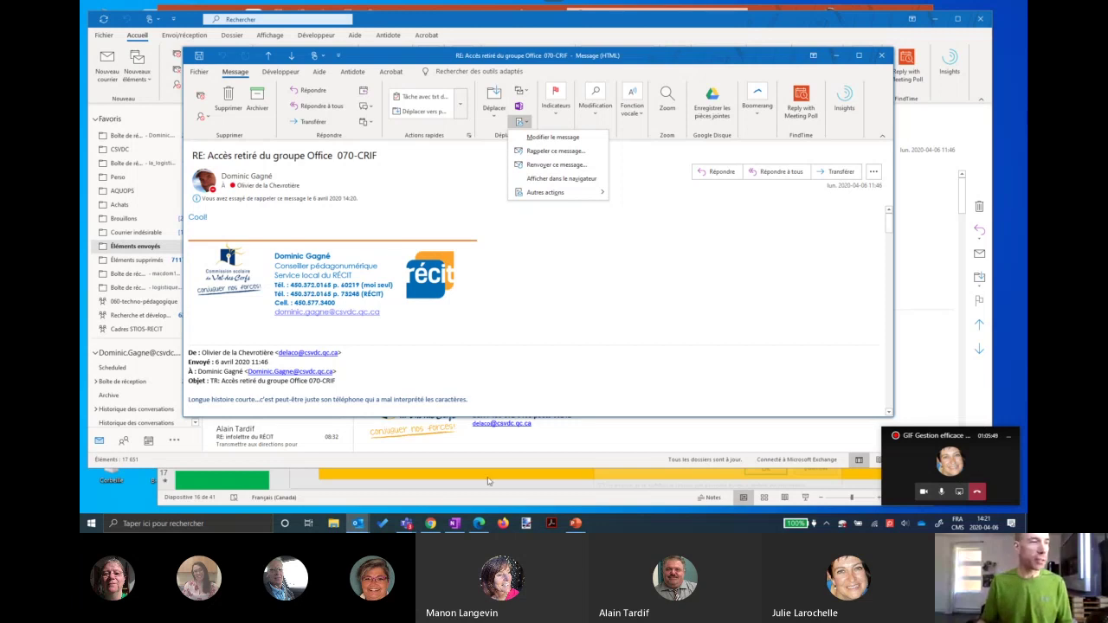
pyautogui.click(406, 525)
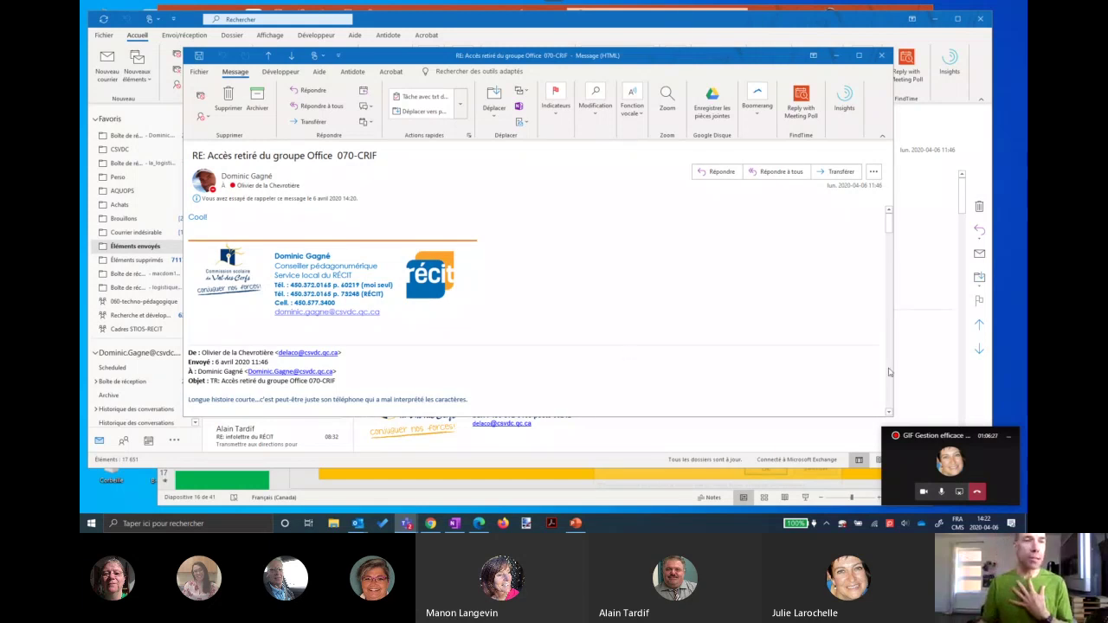
pyautogui.click(881, 57)
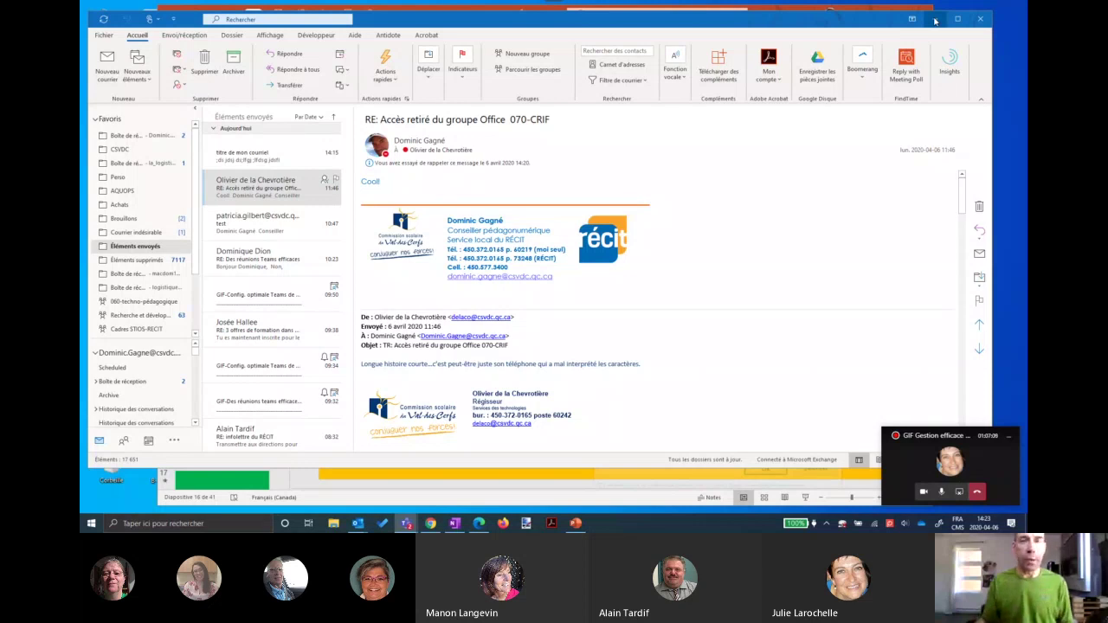
# Switch to the PowerPoint presentation and show slide 18, "Répondre avec une réunion".
pyautogui.click(427, 483)
pyautogui.scroll(-5, 243, 389)
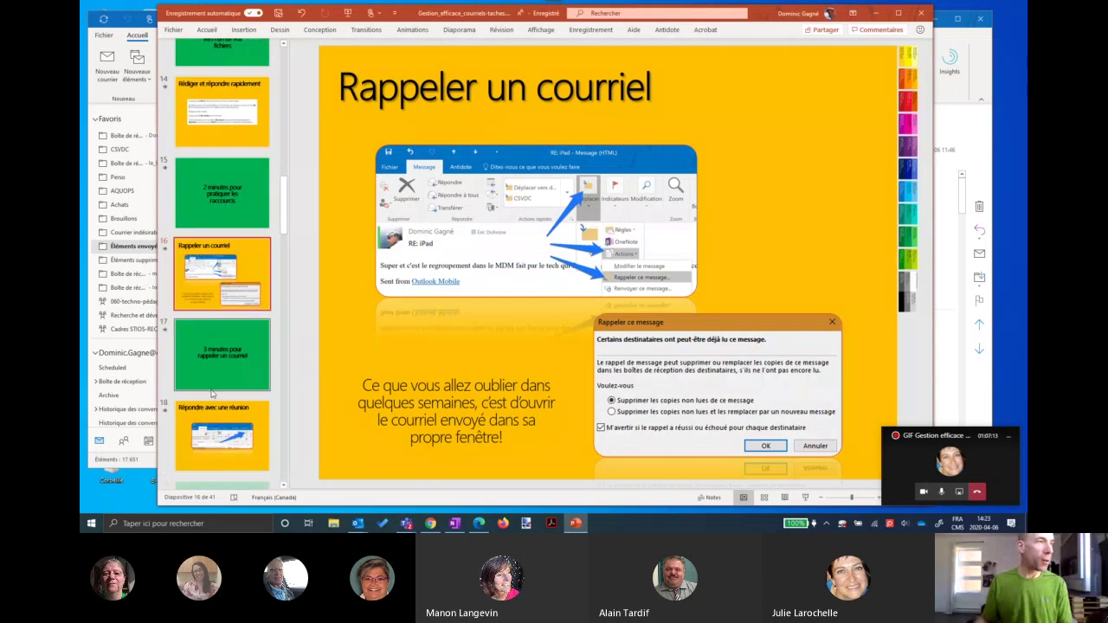
pyautogui.click(217, 342)
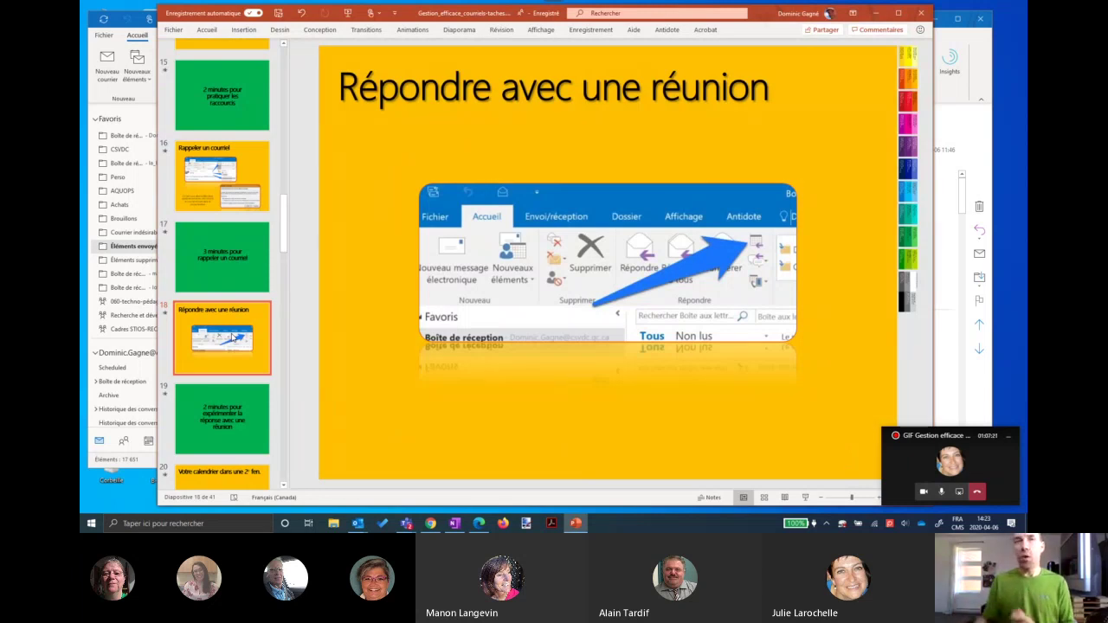
# Switch back to Outlook and delete the recall report from the inbox.
pyautogui.click(973, 149)
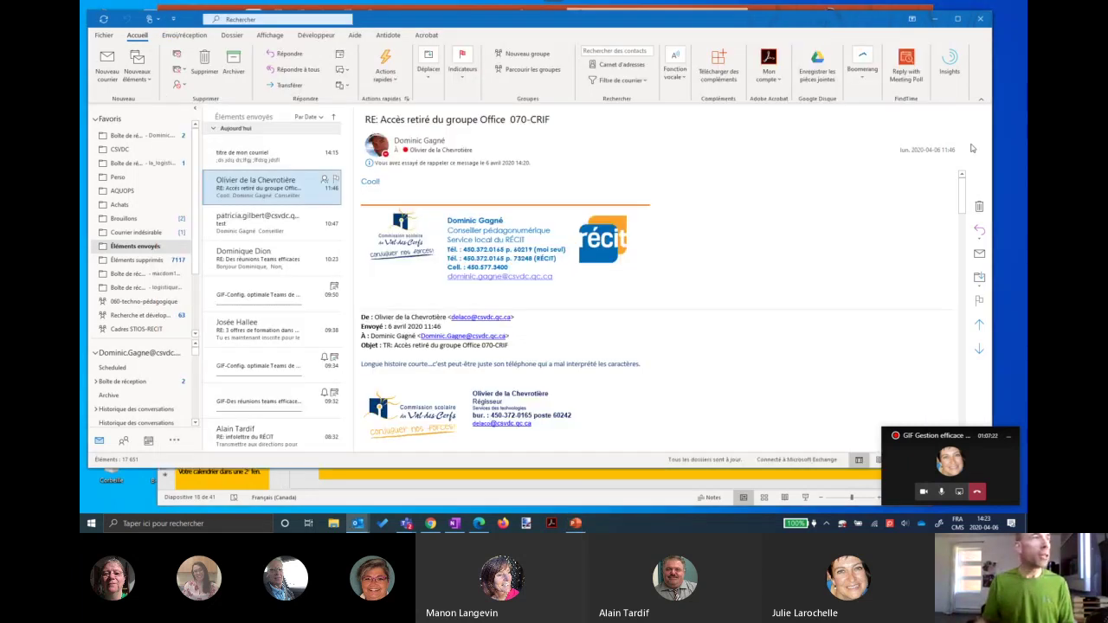
pyautogui.click(129, 136)
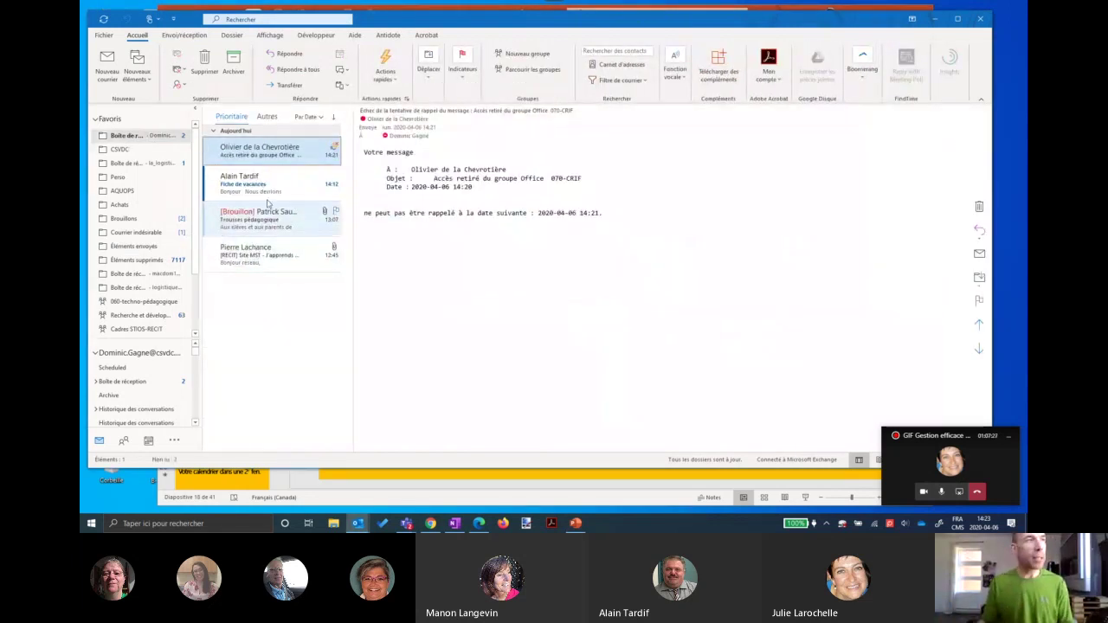
pyautogui.click(205, 65)
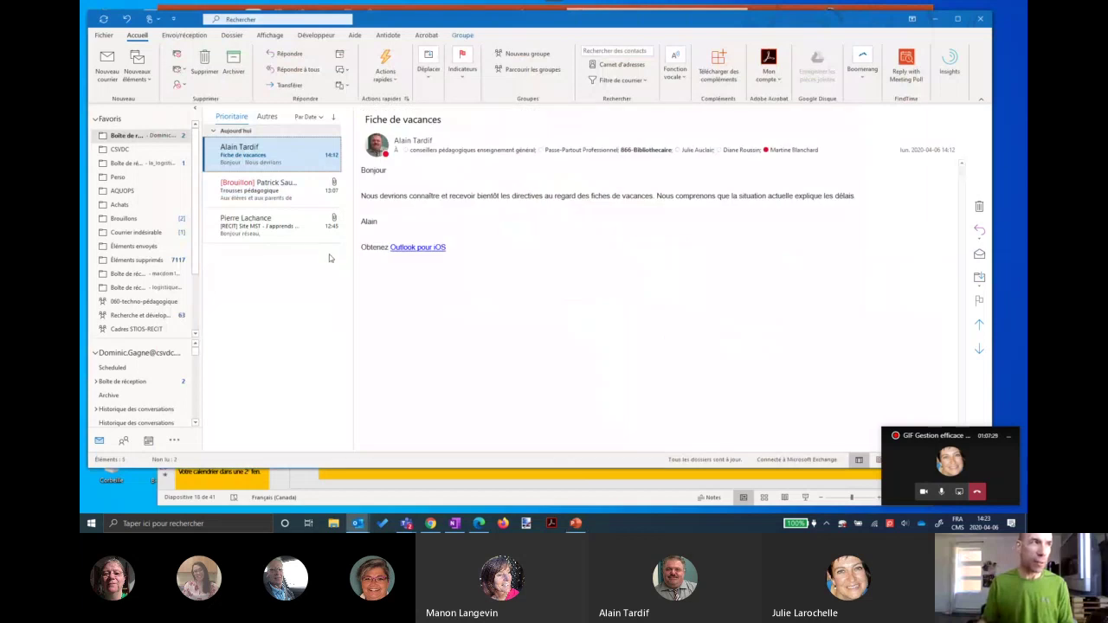
# View the inbox message "[RECIT] Site MST - J'apprends de la maison", and return to the "Répondre avec une réunion" slide in PowerPoint.
pyautogui.click(245, 235)
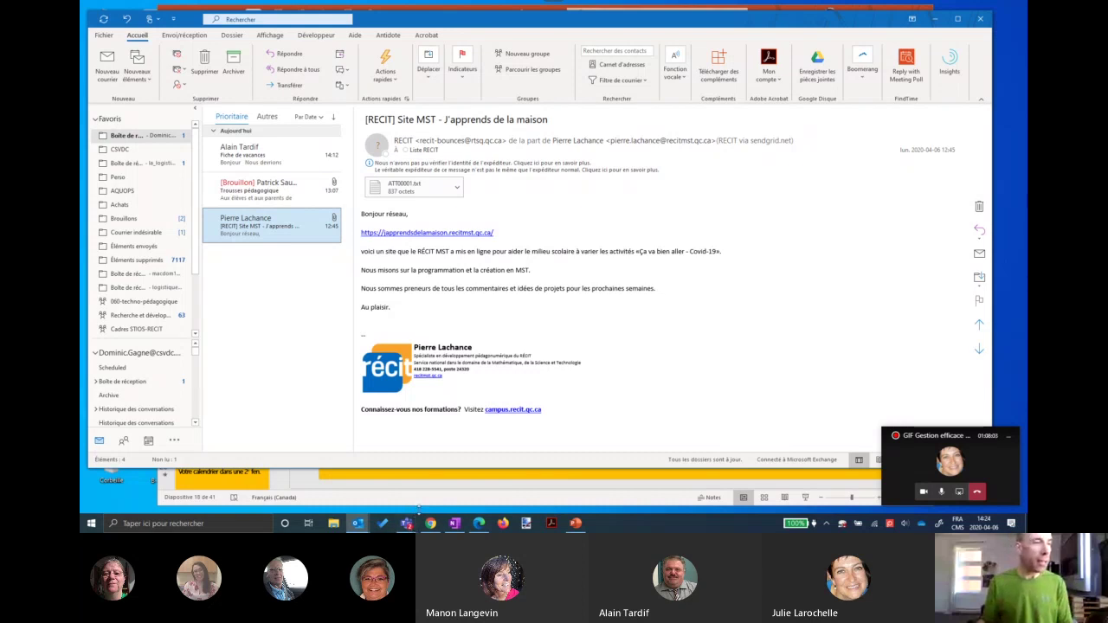
pyautogui.click(429, 505)
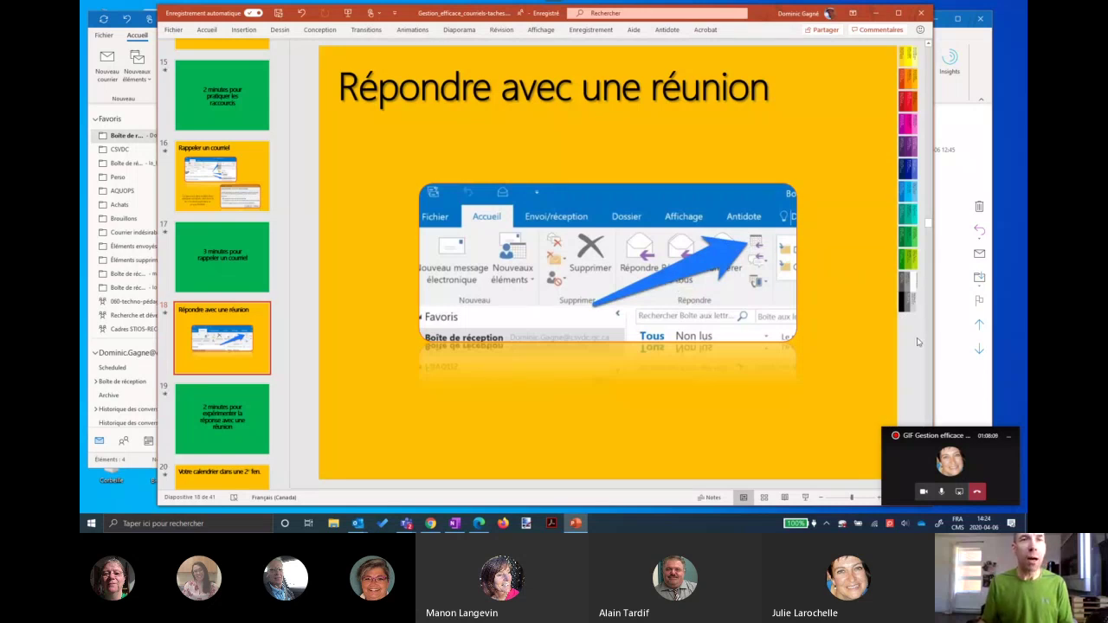
# Switch to Outlook, reply to the "[RECIT] Site MST - J'apprends de la maison" message with a meeting, and review the quoted message.
pyautogui.click(952, 359)
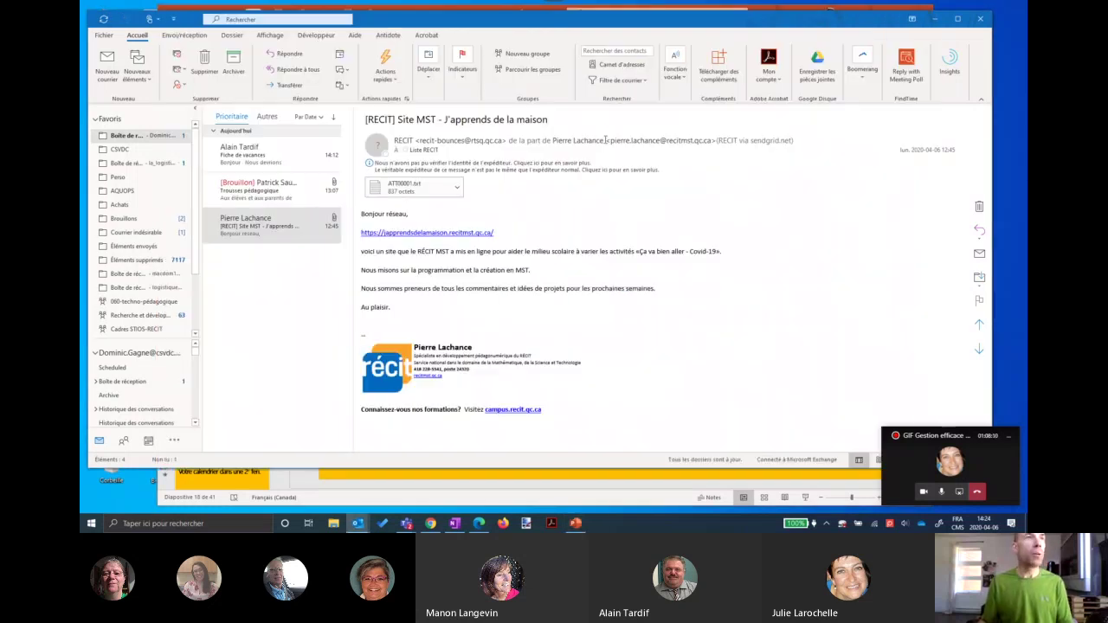
pyautogui.click(342, 56)
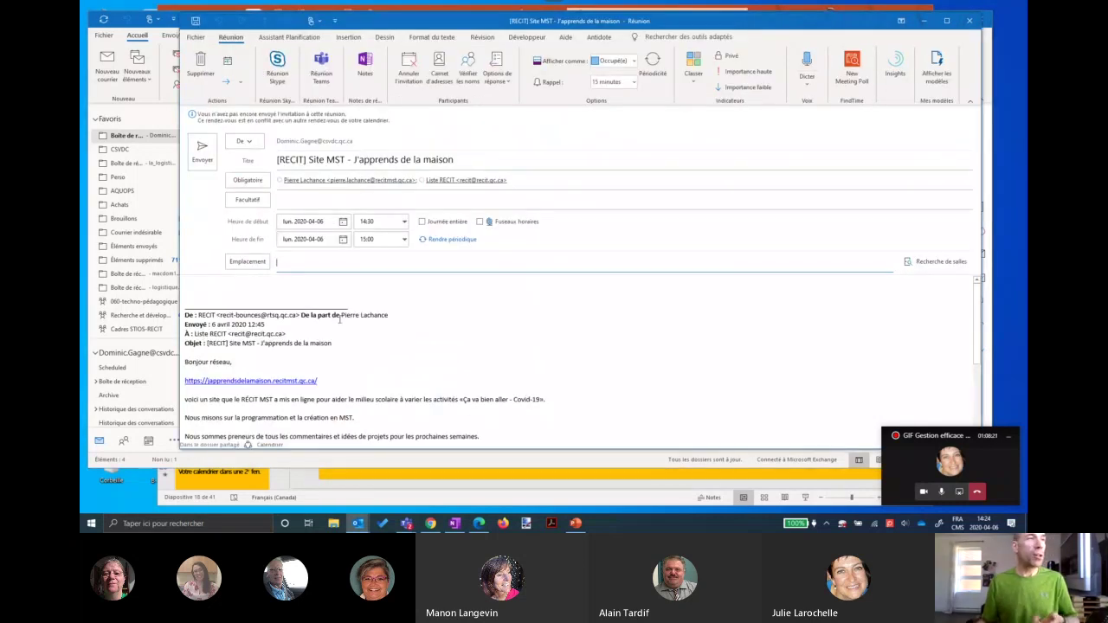
pyautogui.scroll(-5, 330, 301)
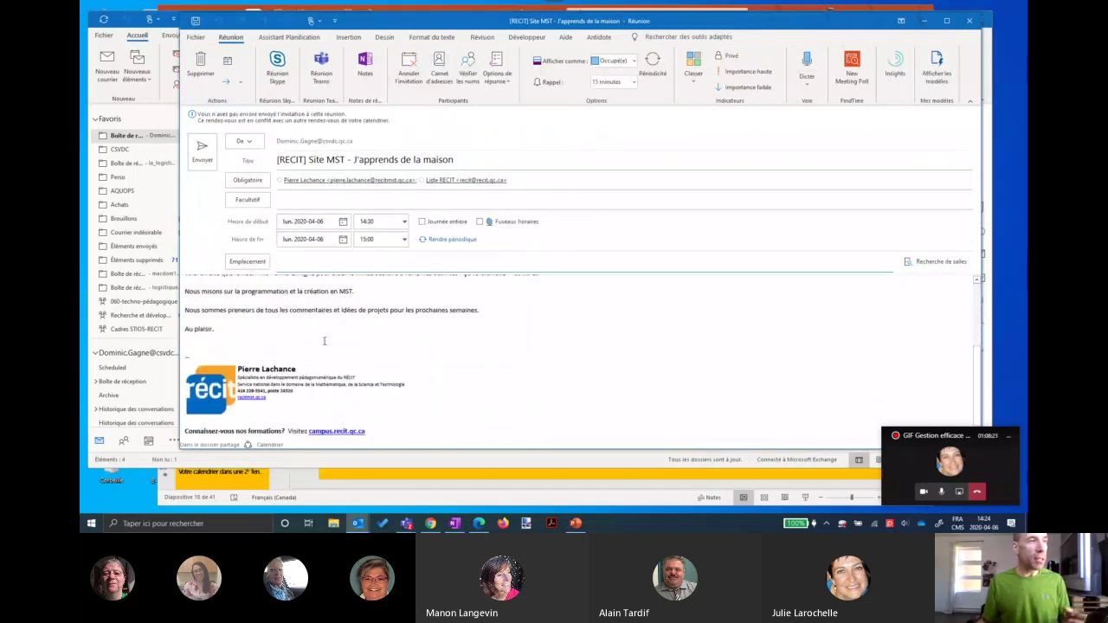
pyautogui.scroll(3, 347, 369)
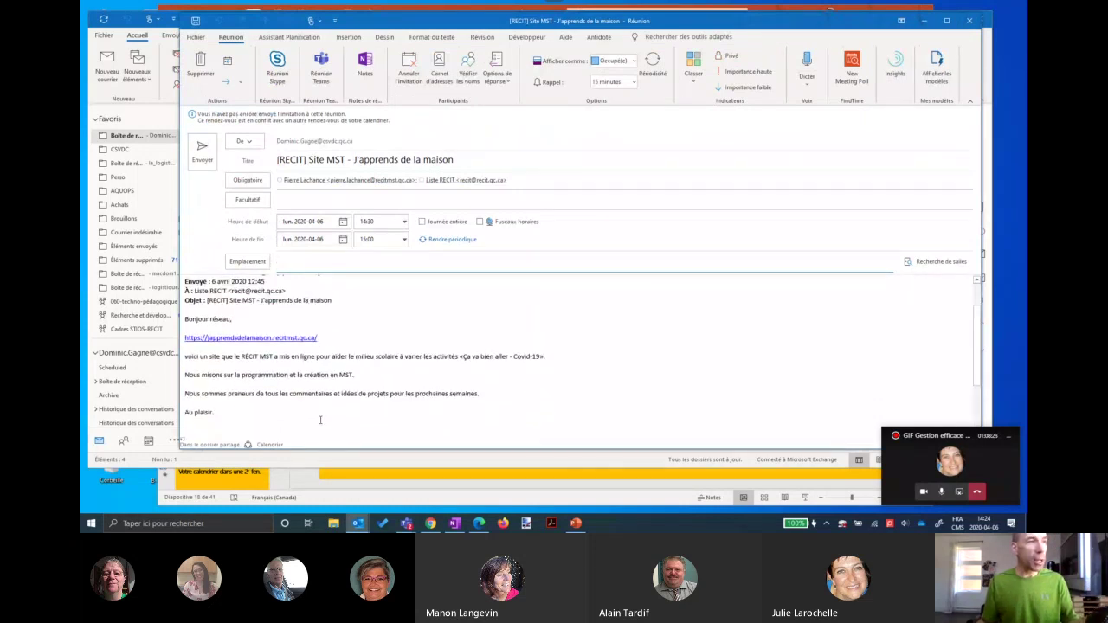
pyautogui.scroll(2, 299, 375)
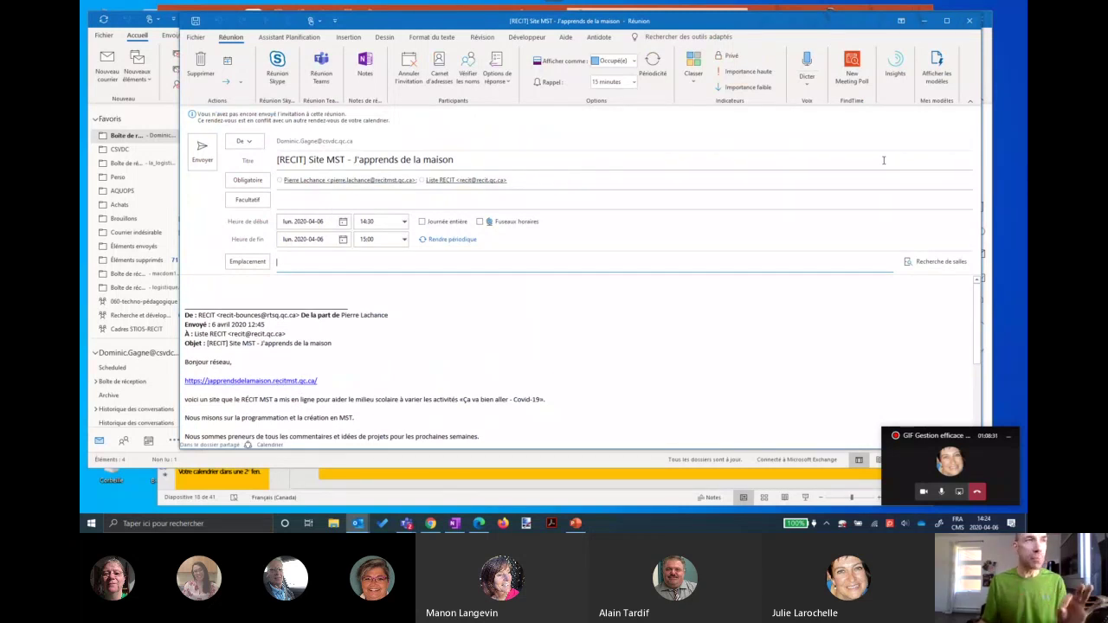
# Review the meeting's start time choices, and make the invitation a Teams meeting.
pyautogui.click(404, 224)
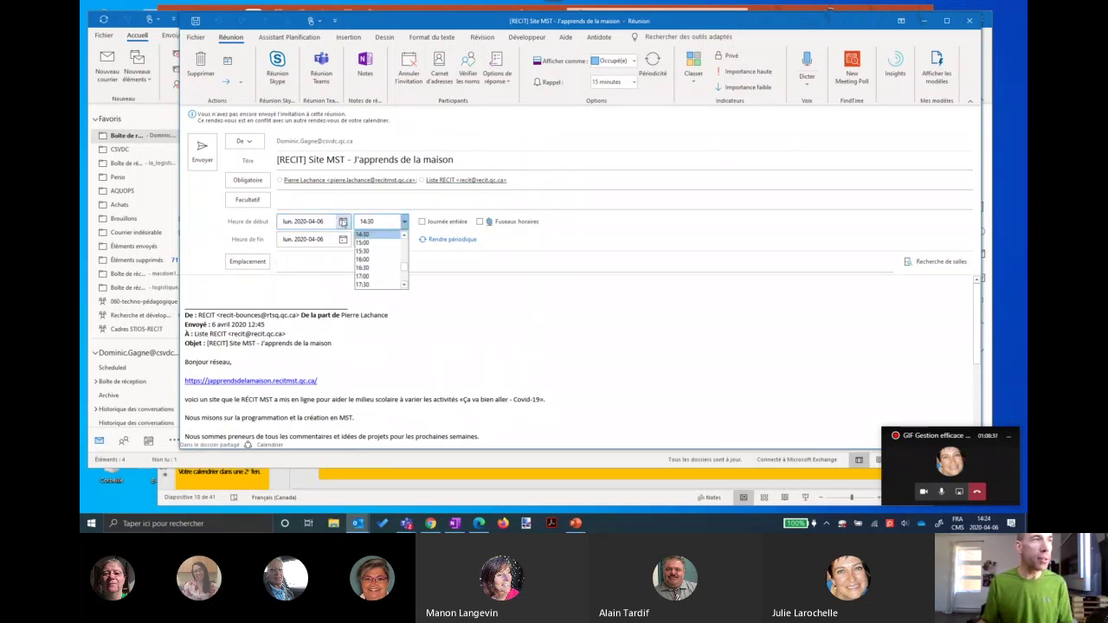
pyautogui.click(498, 305)
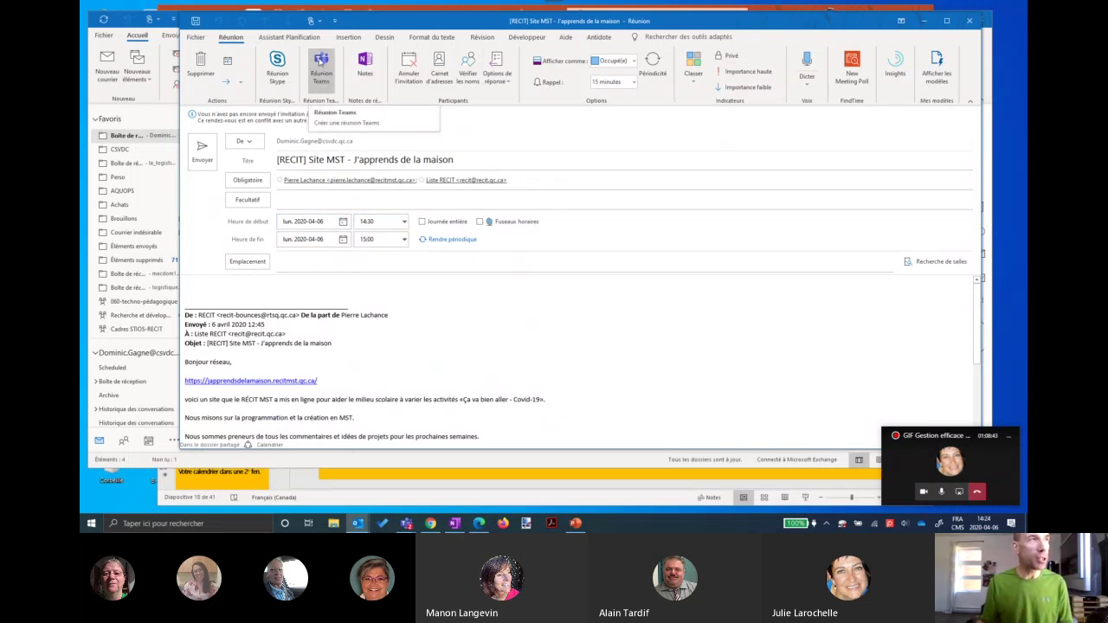
pyautogui.click(320, 59)
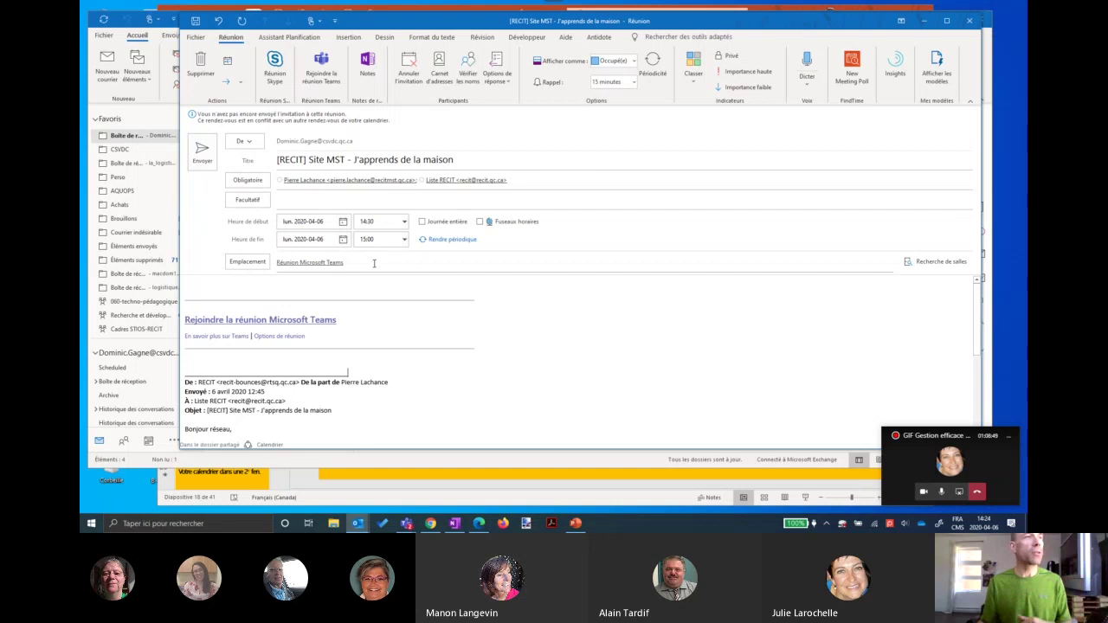
pyautogui.click(319, 59)
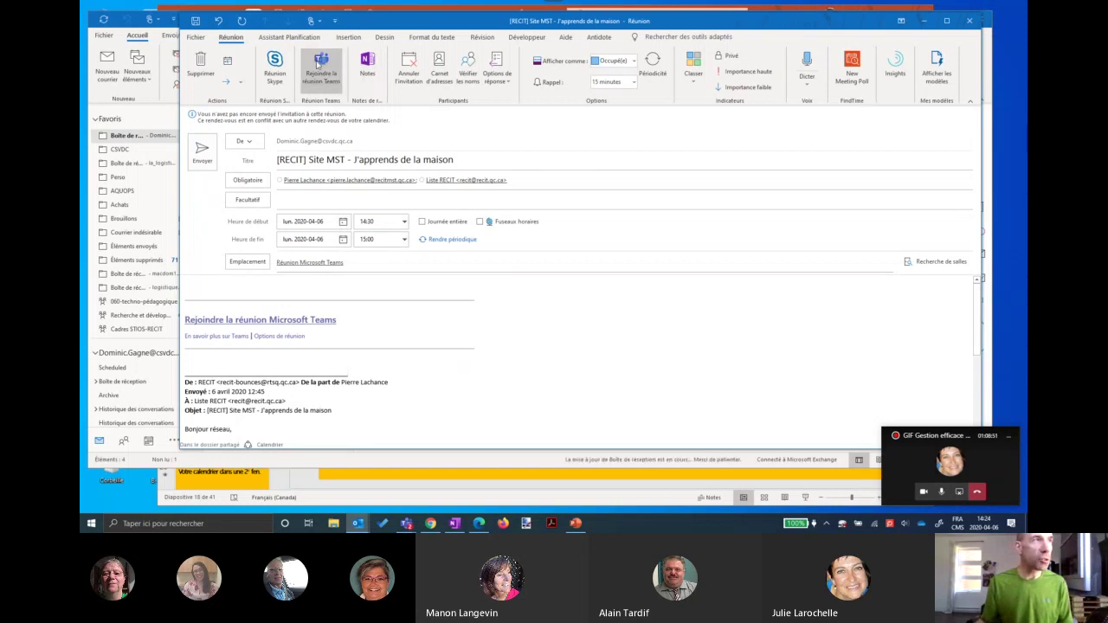
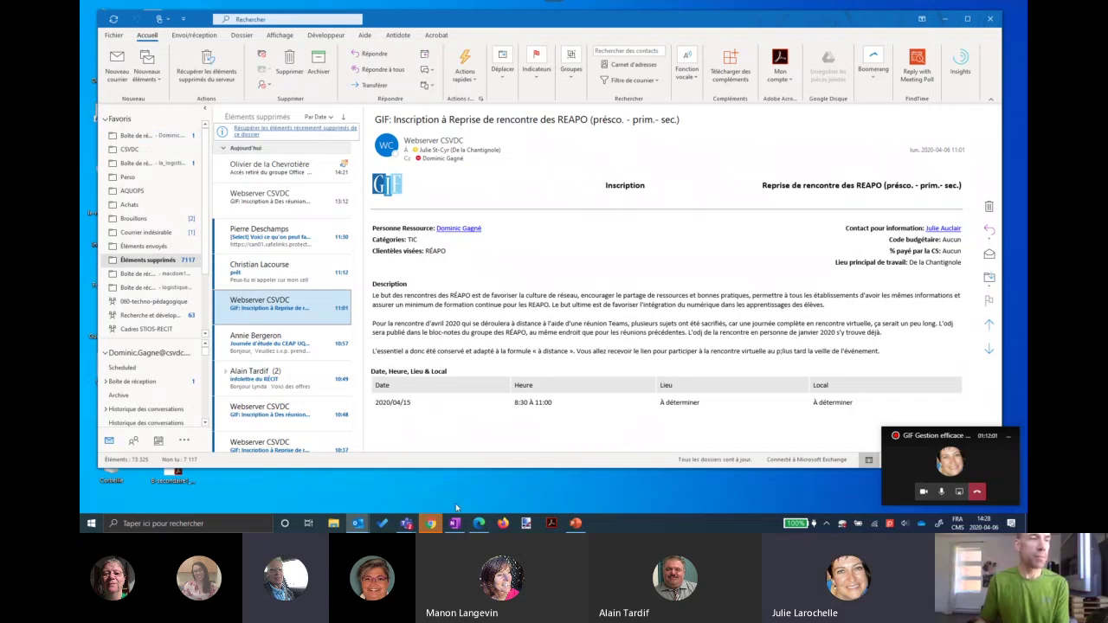
# View the mailbox storage in the account information, and return to the main inbox.
pyautogui.moveTo(406, 523)
pyautogui.moveTo(406, 483)
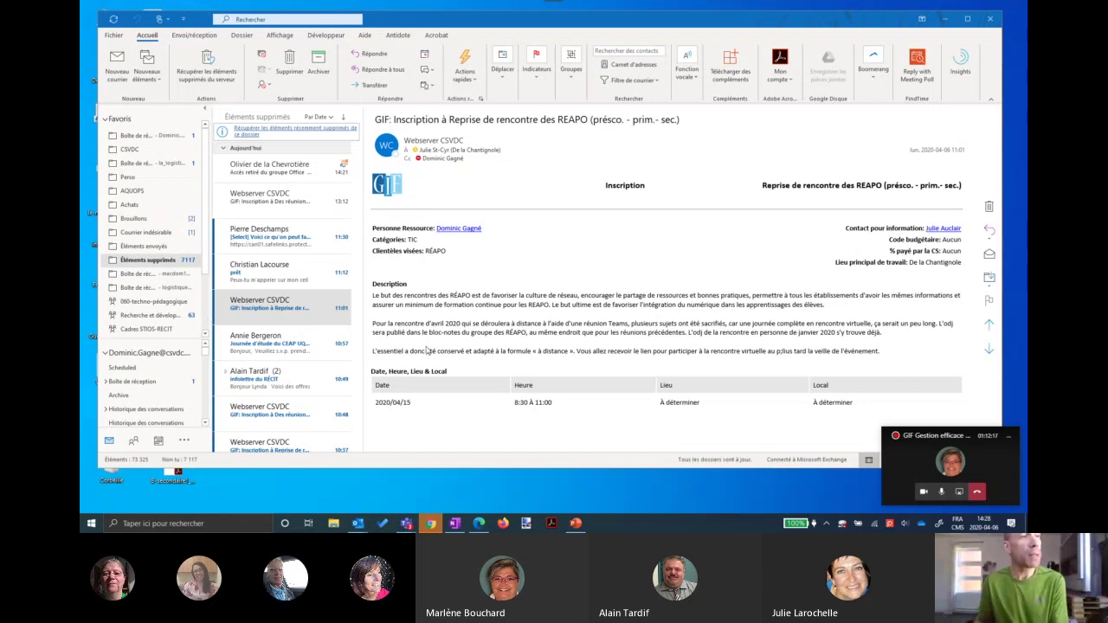
pyautogui.click(117, 36)
pyautogui.click(119, 37)
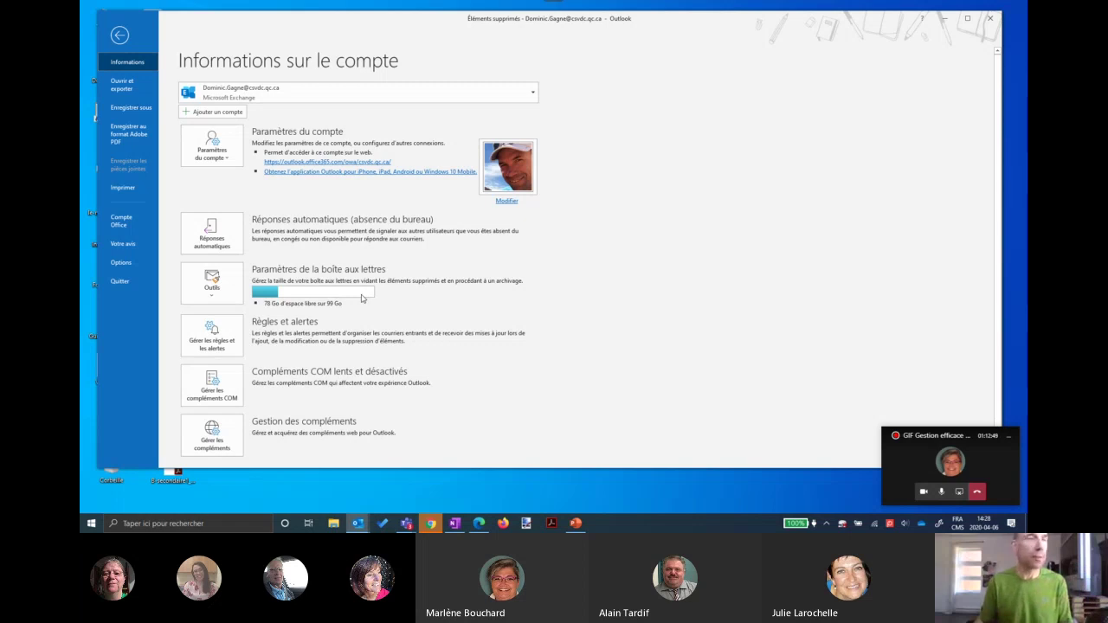
pyautogui.click(120, 34)
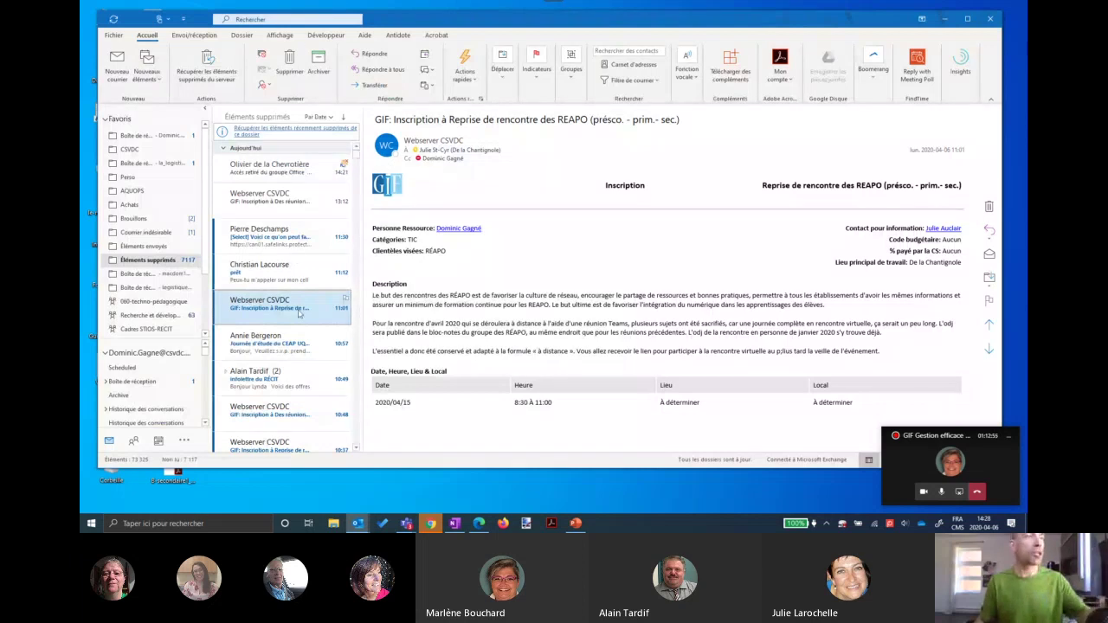
pyautogui.click(149, 136)
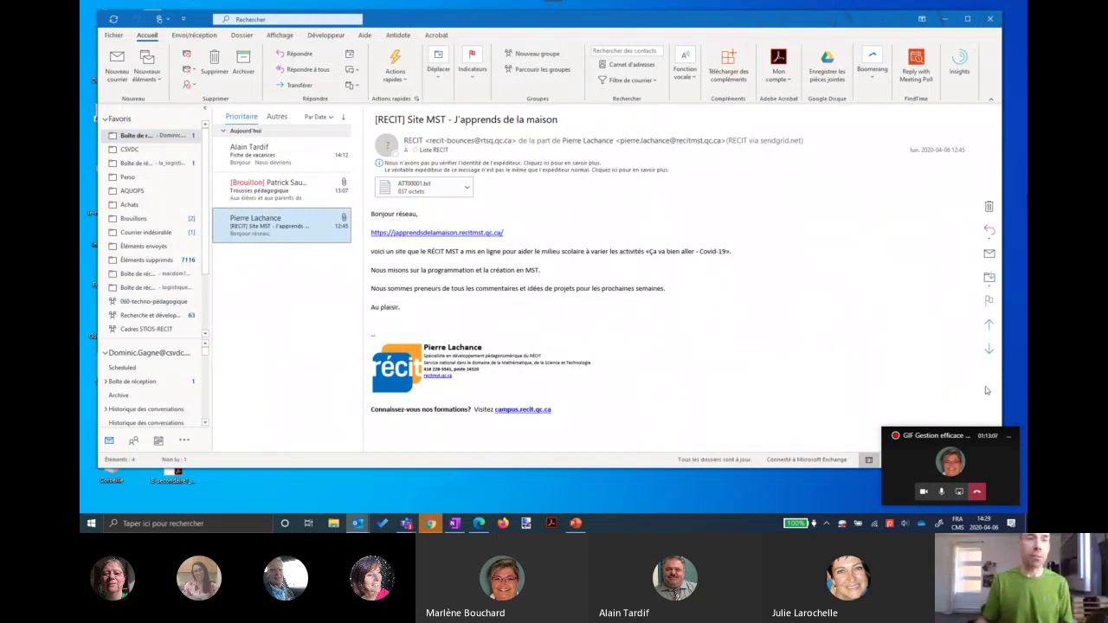
# Switch to the PowerPoint presentation, show slide 20, "Votre calendrier dans une 2e fen.", and minimise the presentation.
pyautogui.click(576, 524)
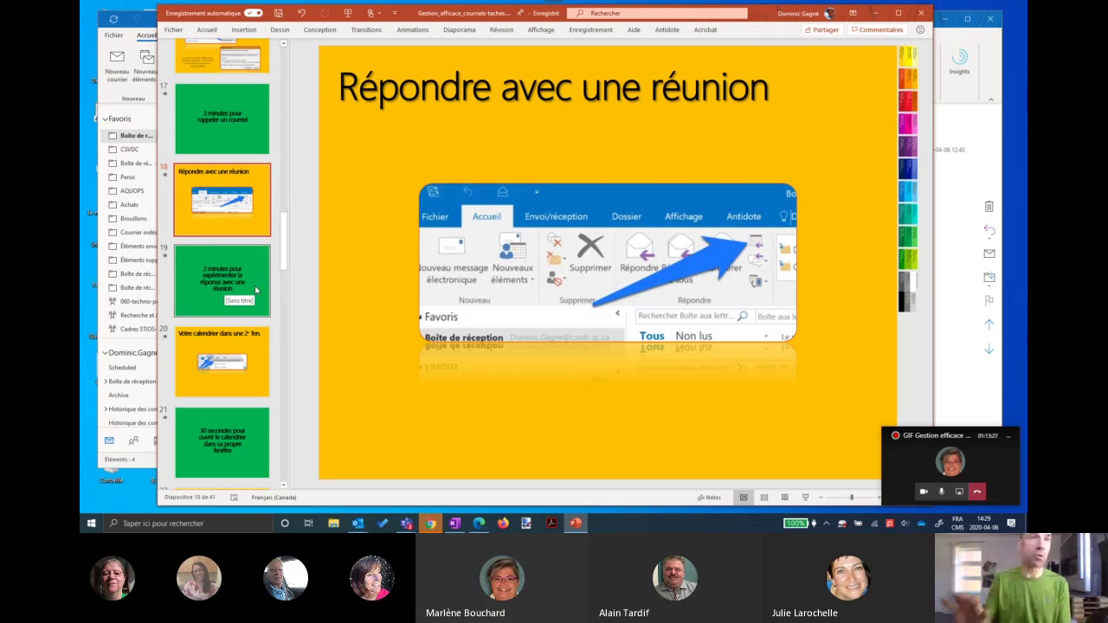
pyautogui.click(258, 367)
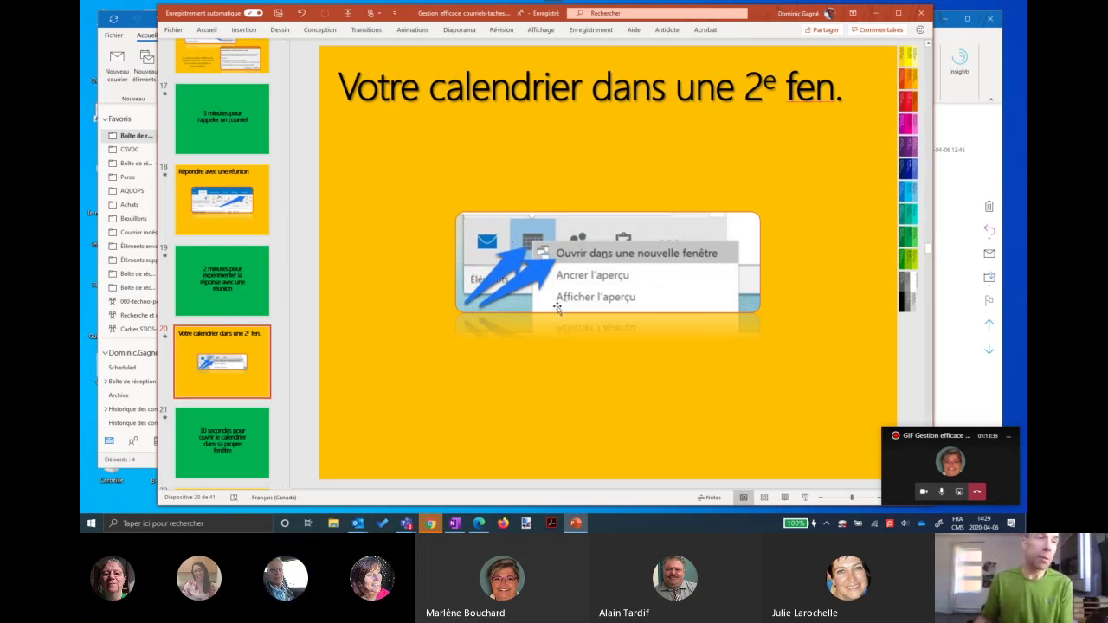
pyautogui.click(875, 14)
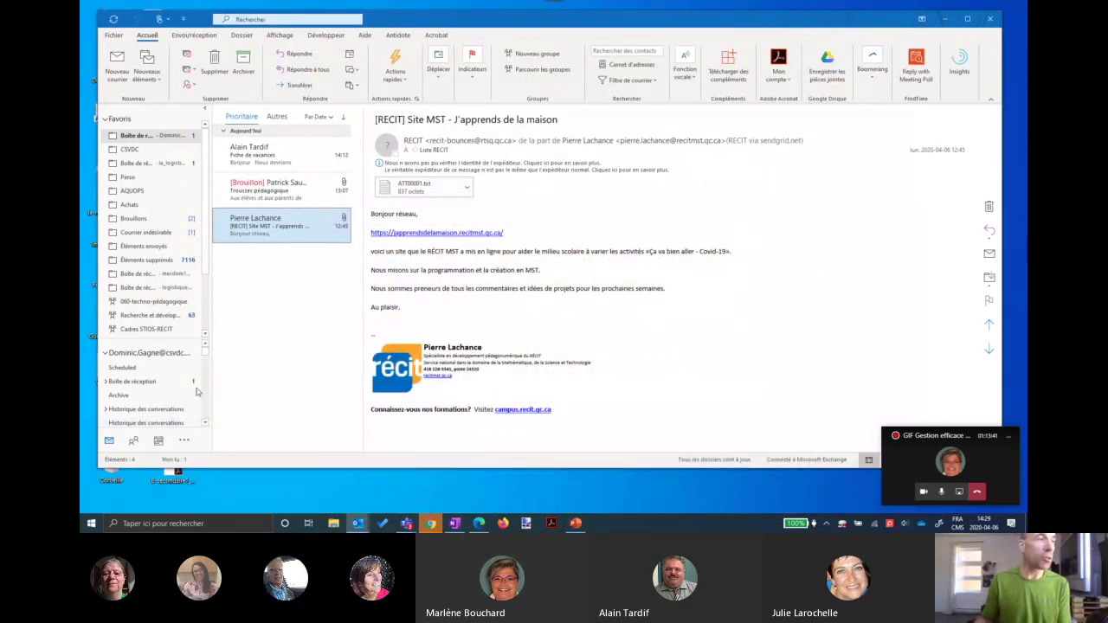
# Open the Outlook calendar in a new window and bring that window to the front.
pyautogui.rightClick(158, 440)
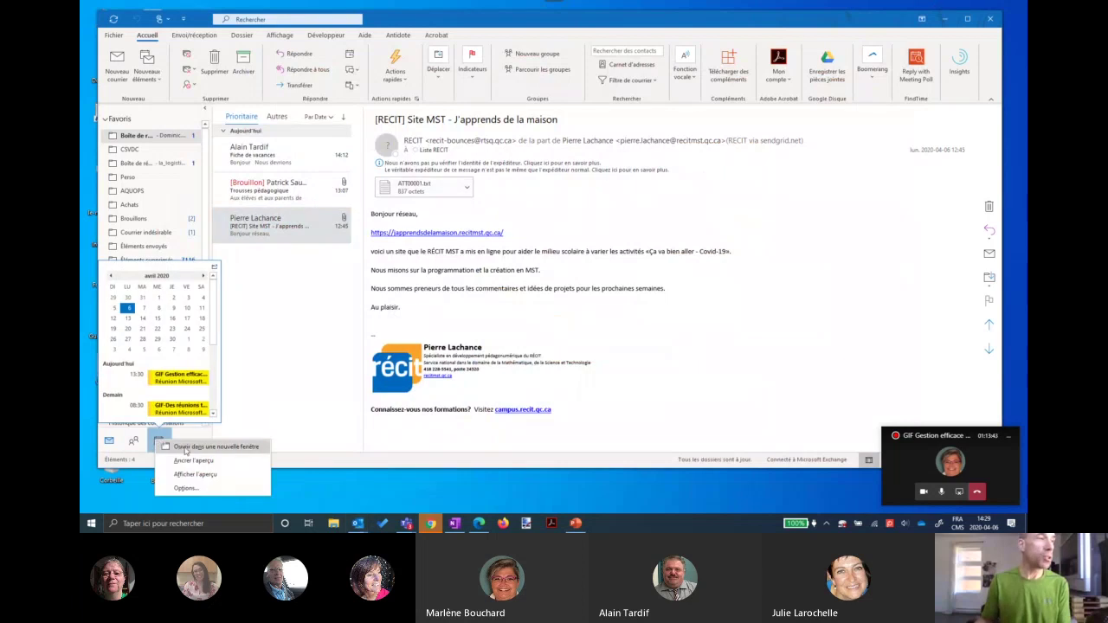
pyautogui.click(184, 448)
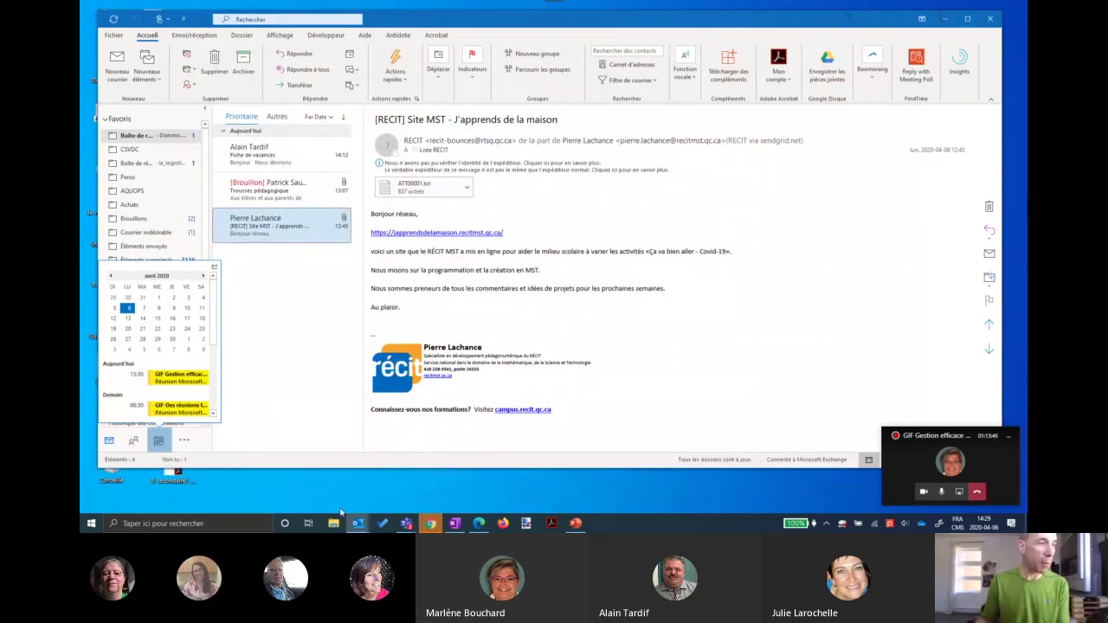
pyautogui.moveTo(335, 503)
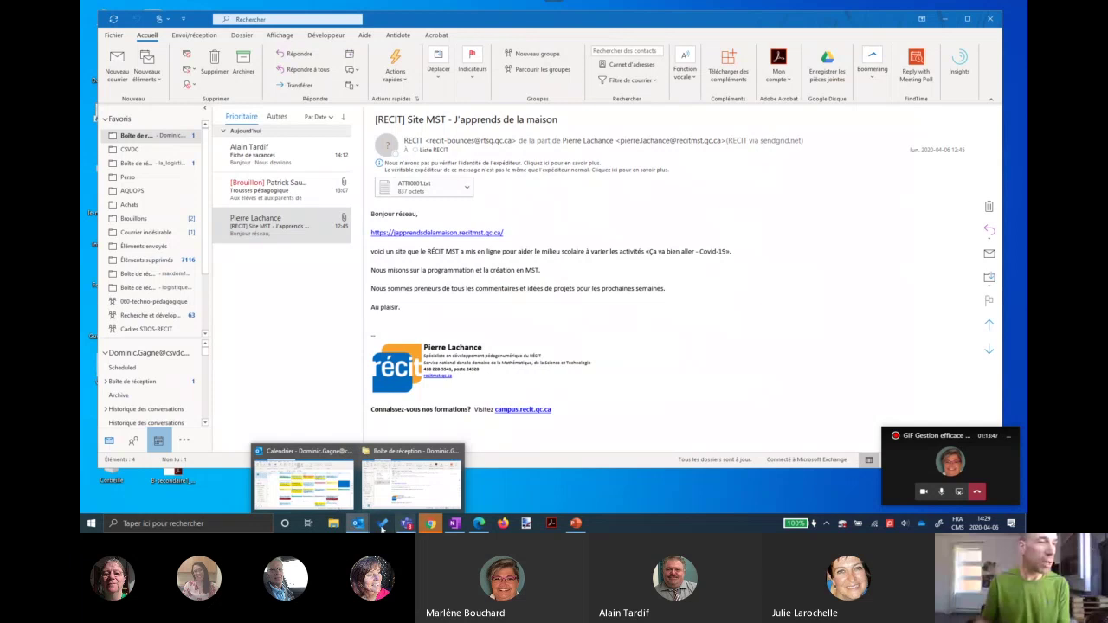
pyautogui.click(309, 491)
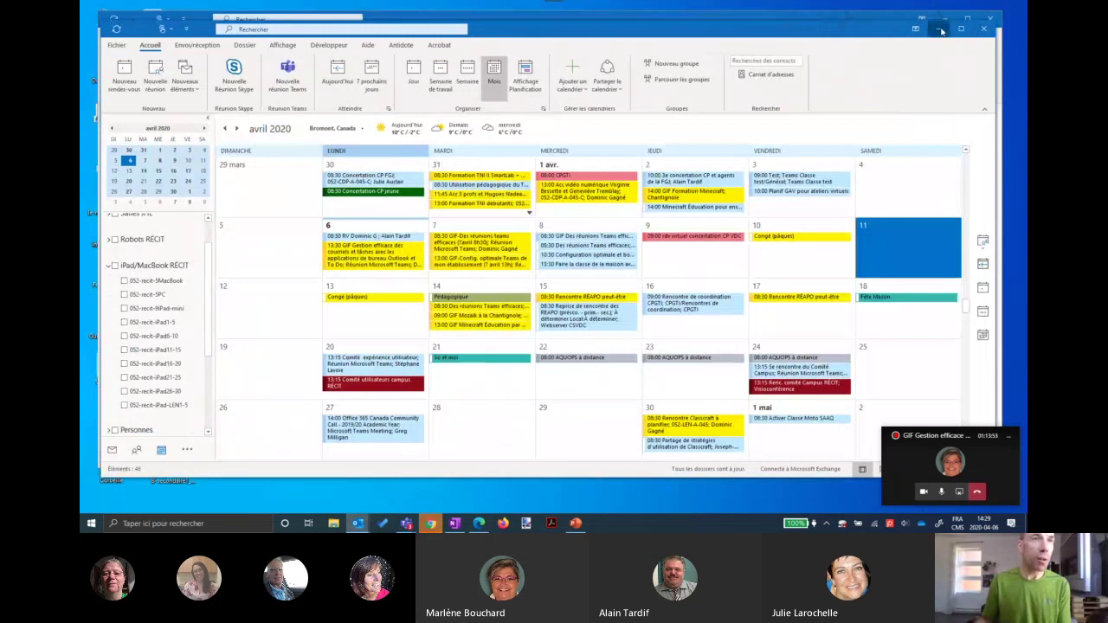
# Minimise the calendar and inbox windows, and restore each of them separately.
pyautogui.click(940, 30)
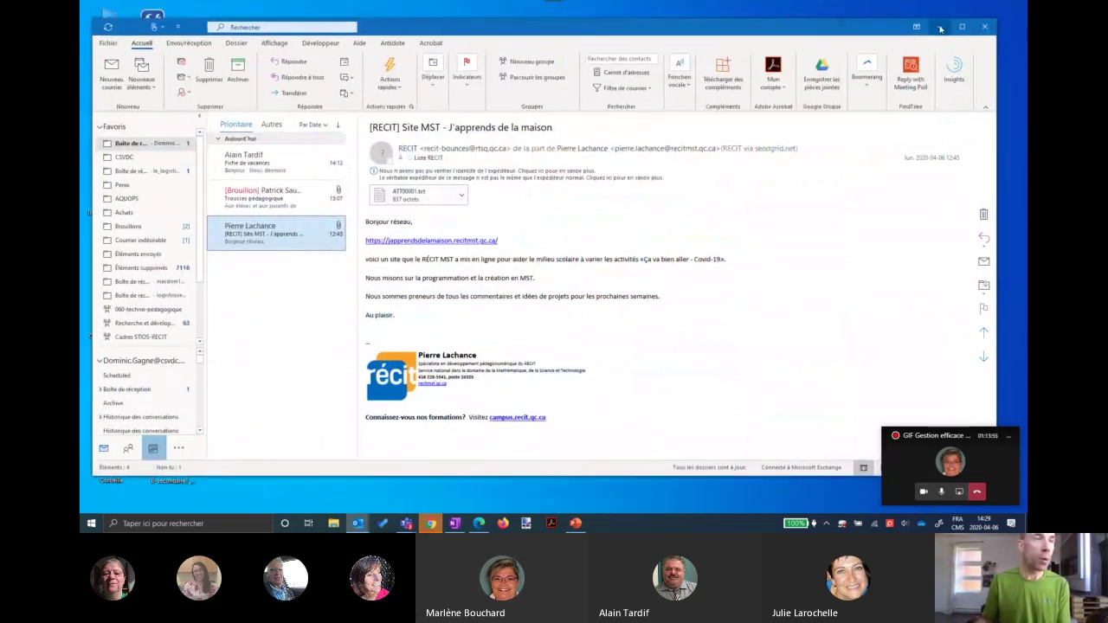
pyautogui.click(940, 29)
pyautogui.moveTo(362, 525)
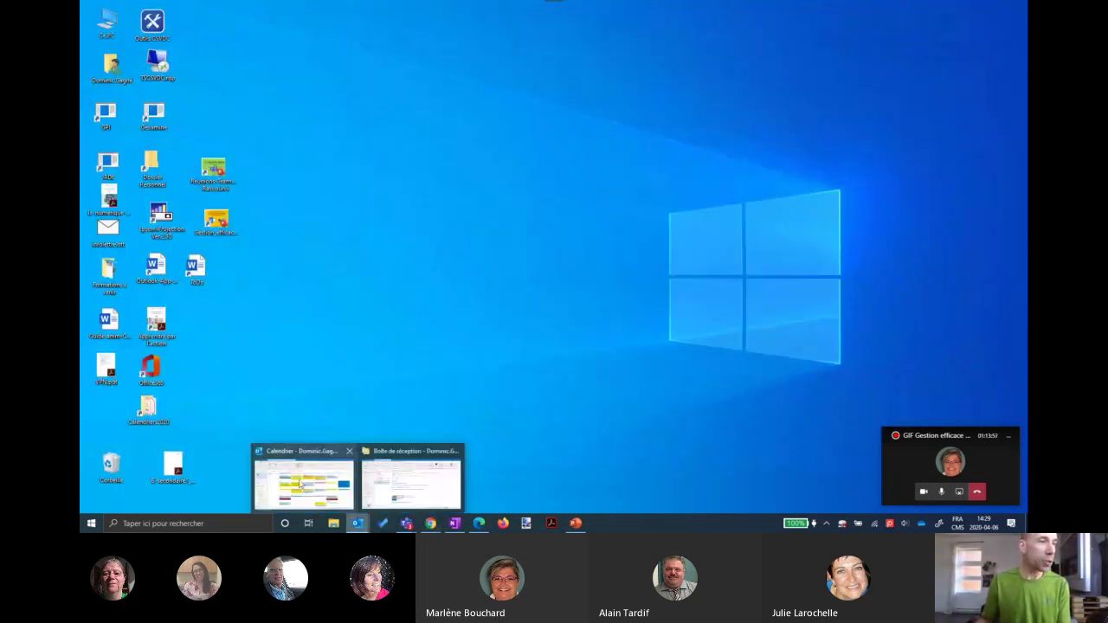
pyautogui.click(303, 483)
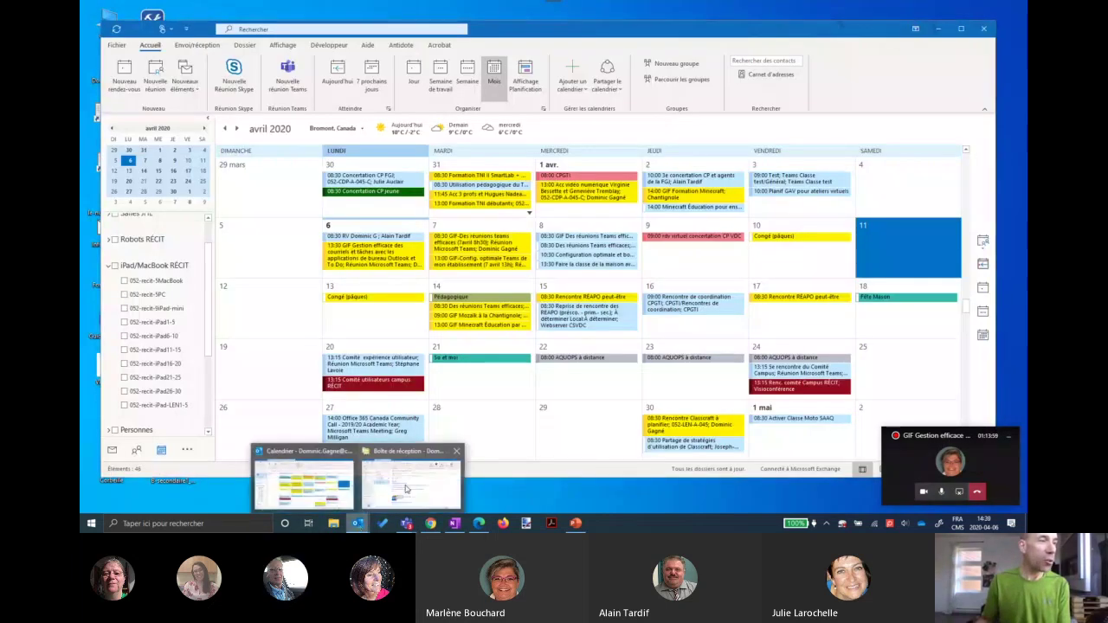
pyautogui.click(405, 489)
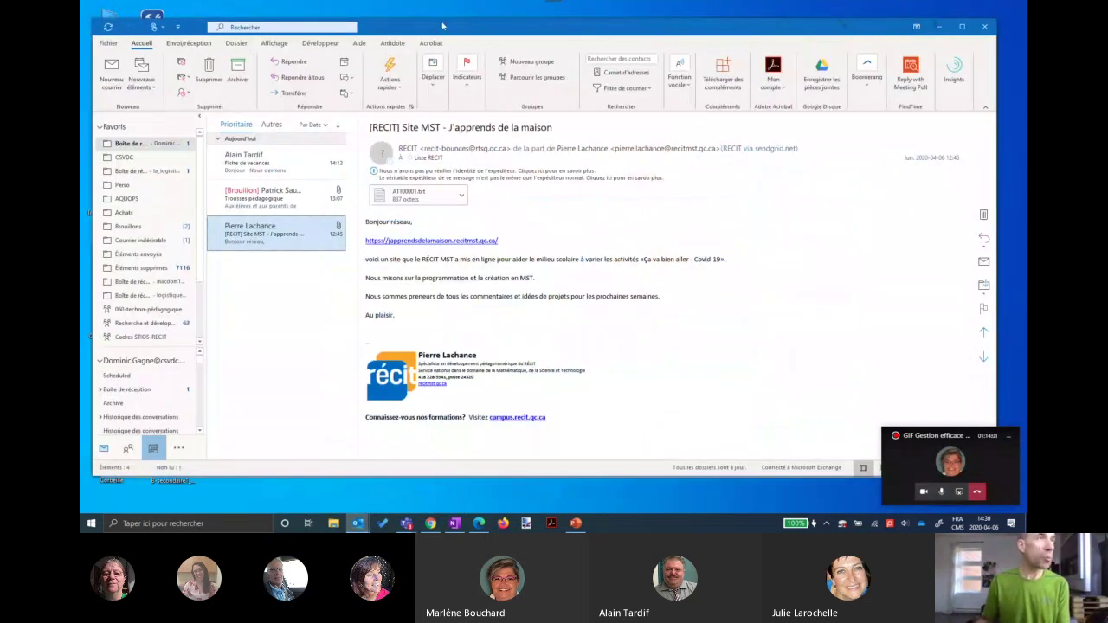
# Shift the inbox window so the calendar window shows behind it, and review the calendar shortcut's option for opening in a new window.
pyautogui.moveTo(443, 25); pyautogui.dragTo(468, 23)
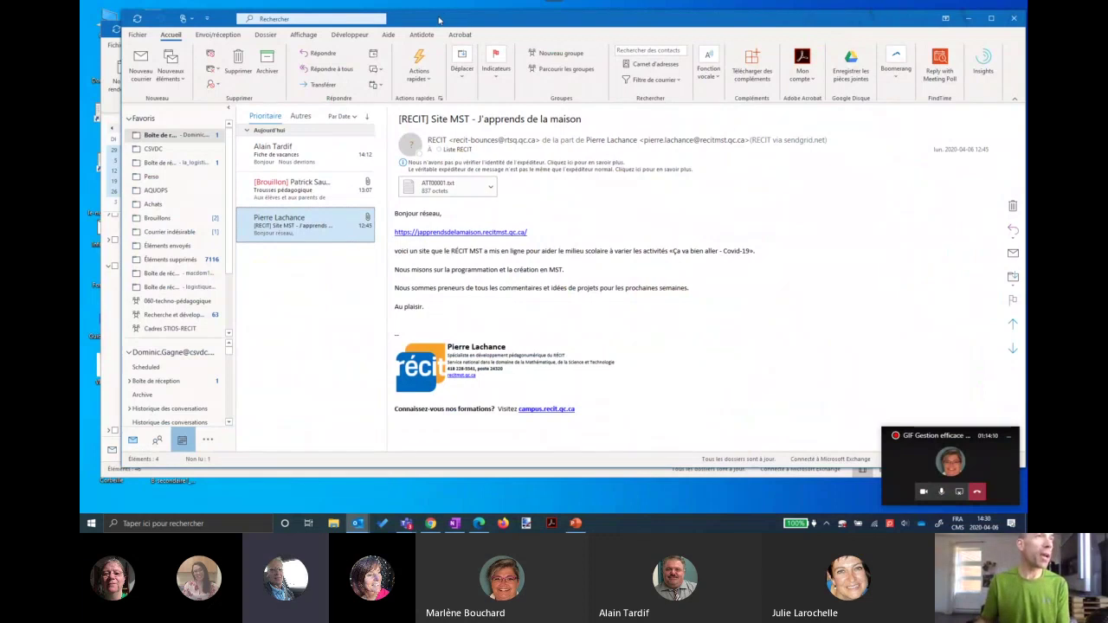
pyautogui.moveTo(443, 17); pyautogui.dragTo(398, 48)
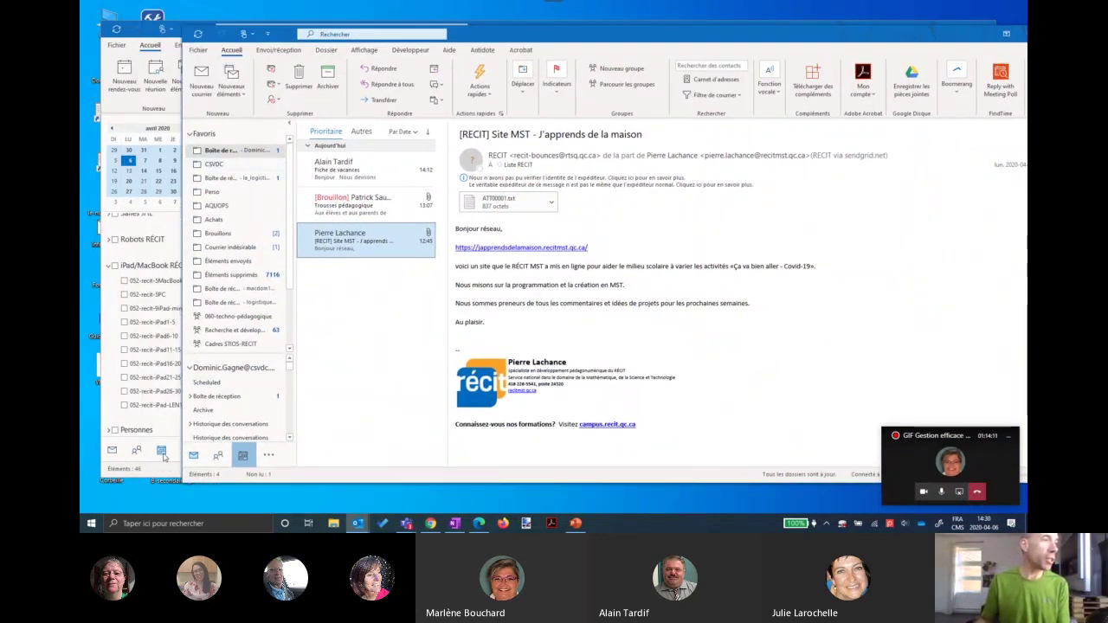
pyautogui.rightClick(241, 457)
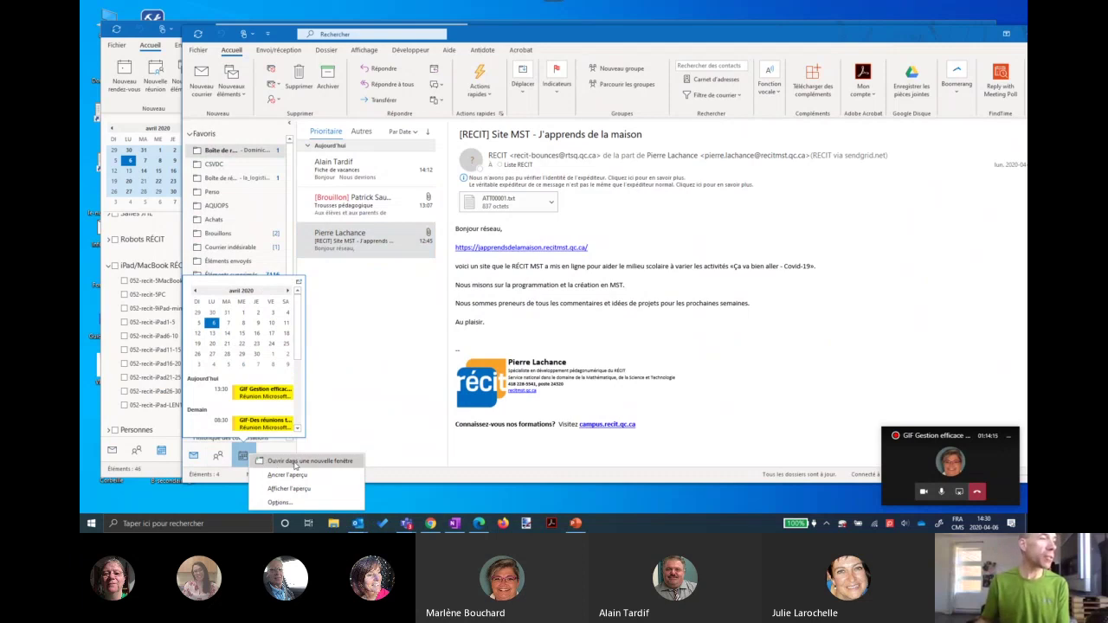
pyautogui.press('Escape')
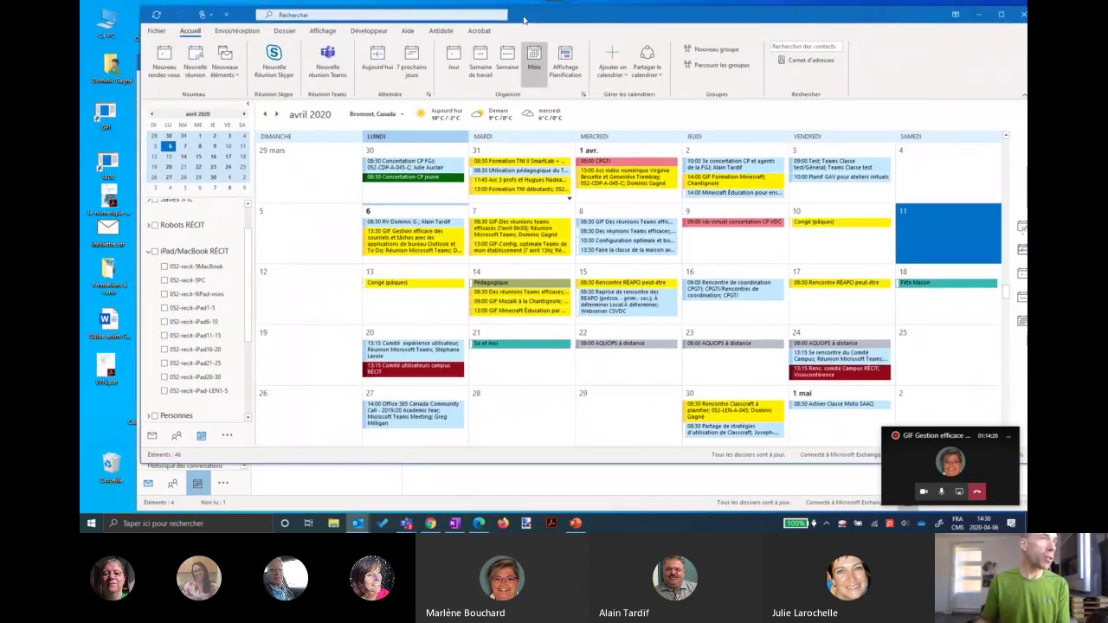
# Move the calendar window onto the second screen, keep the inbox on the main one, and review the mail shortcut's window options.
pyautogui.moveTo(524, 19); pyautogui.dragTo(1107, 31)
pyautogui.moveTo(844, 73); pyautogui.dragTo(809, 30)
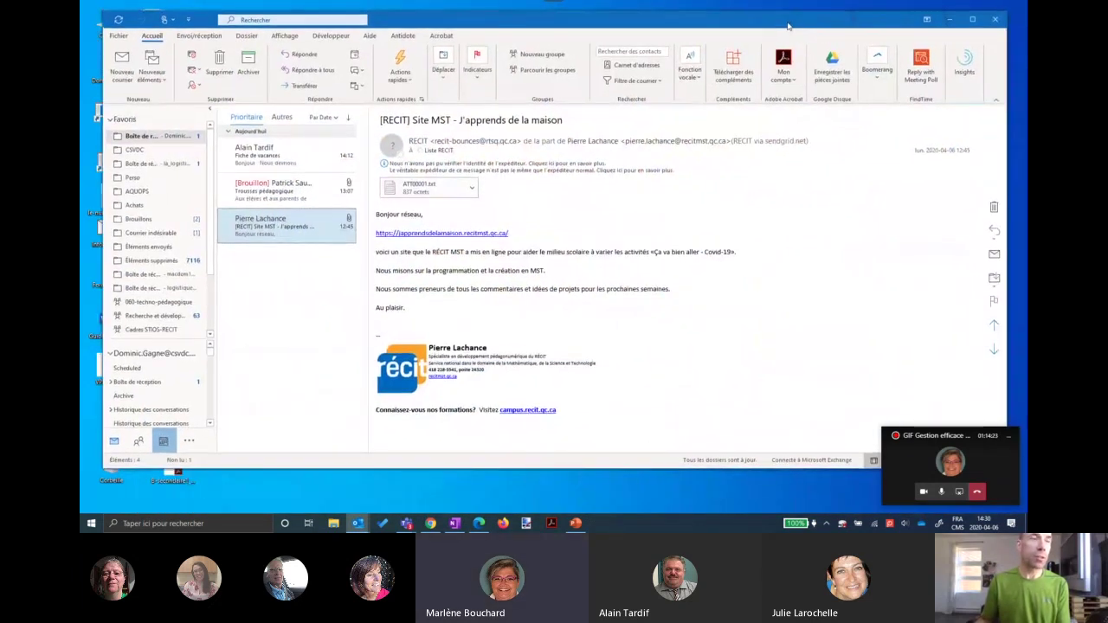
pyautogui.rightClick(114, 442)
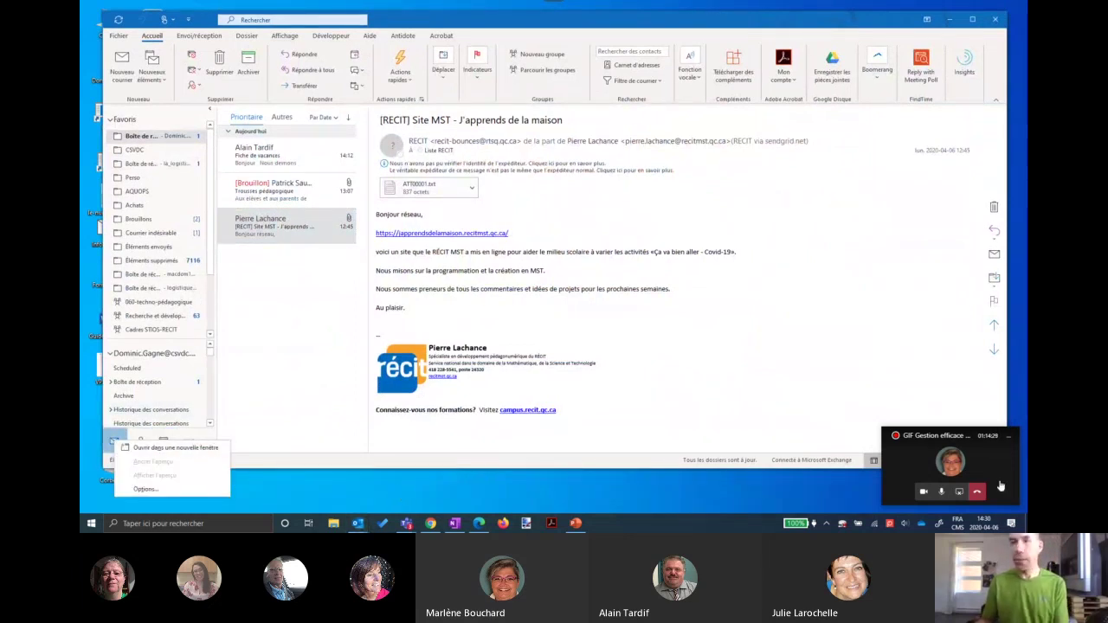
pyautogui.click(412, 524)
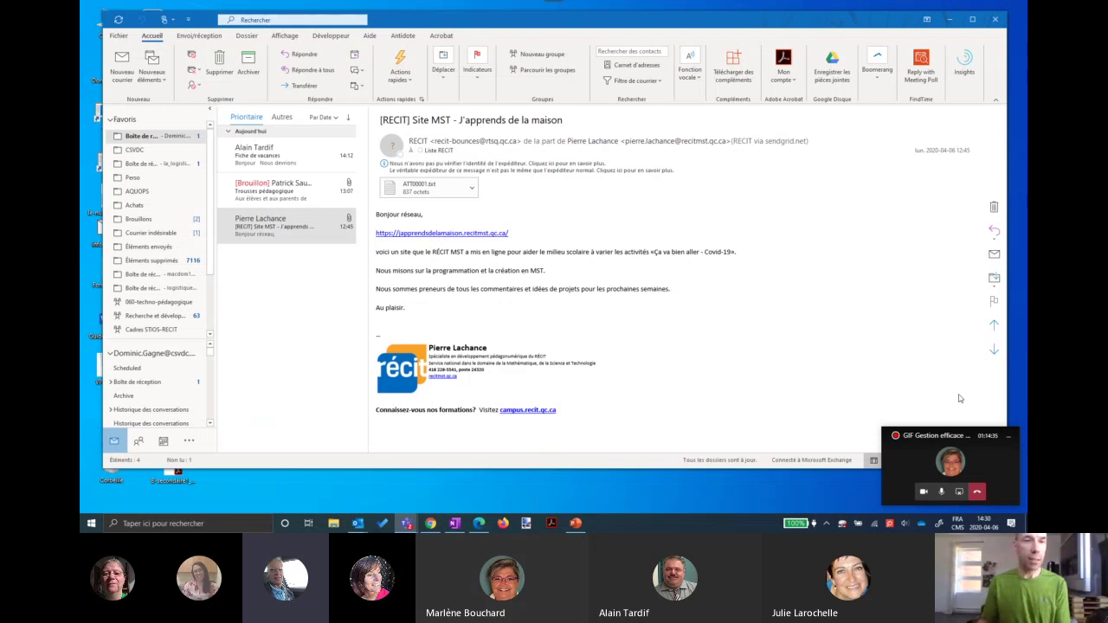
# Switch to the PowerPoint presentation and show slide 21 about opening the calendar, followed by slide 22, "Dans votre calendrier".
pyautogui.click(574, 524)
pyautogui.click(232, 446)
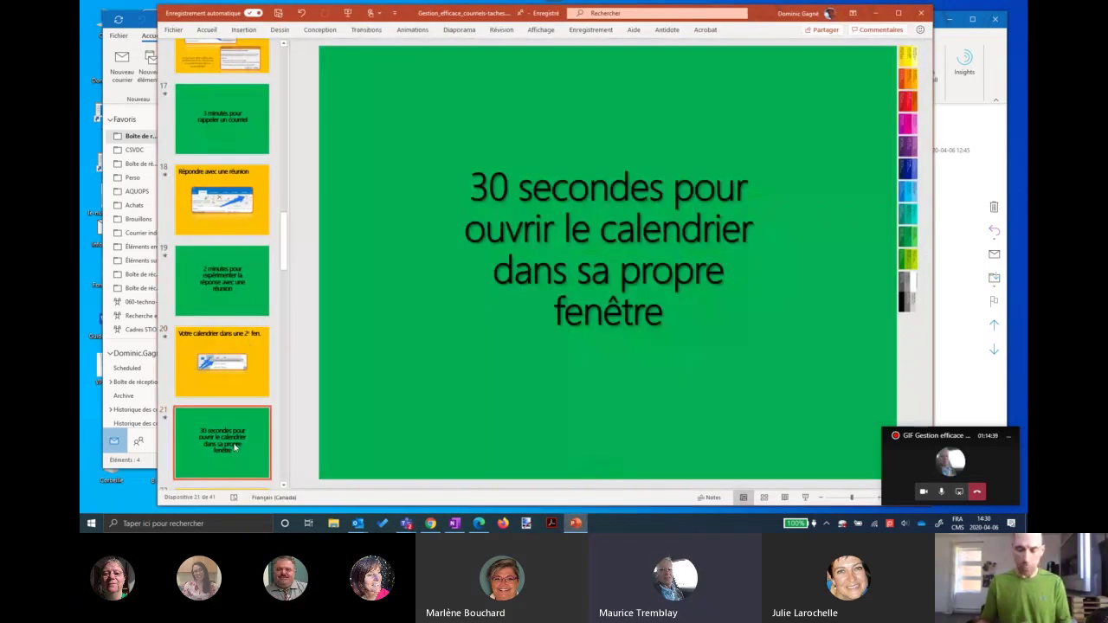
pyautogui.press('Down')
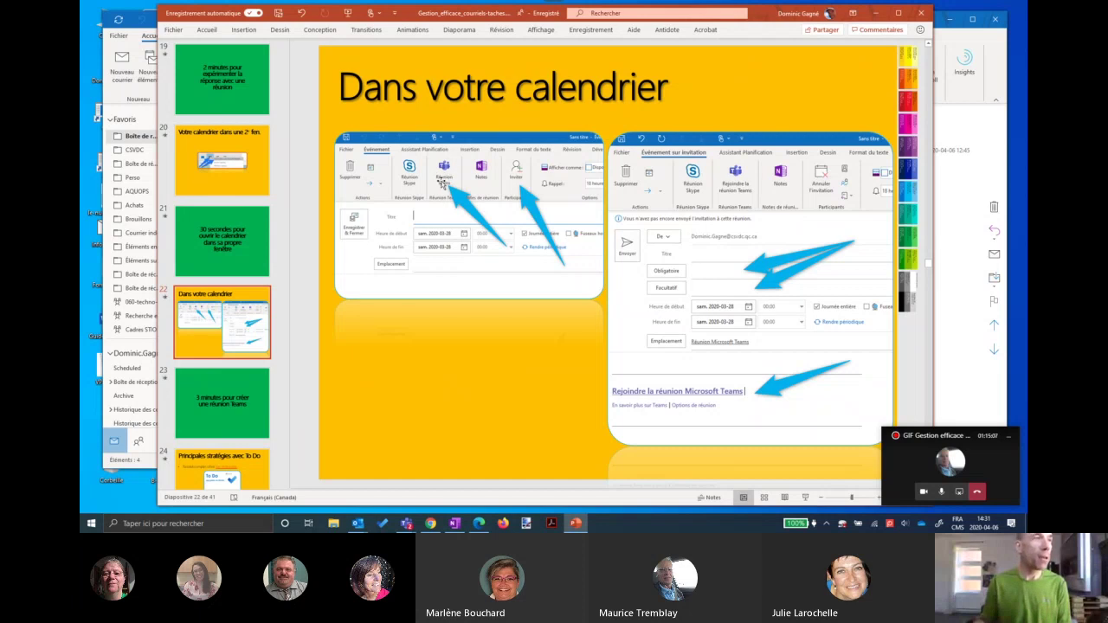
pyautogui.scroll(-2, 230, 344)
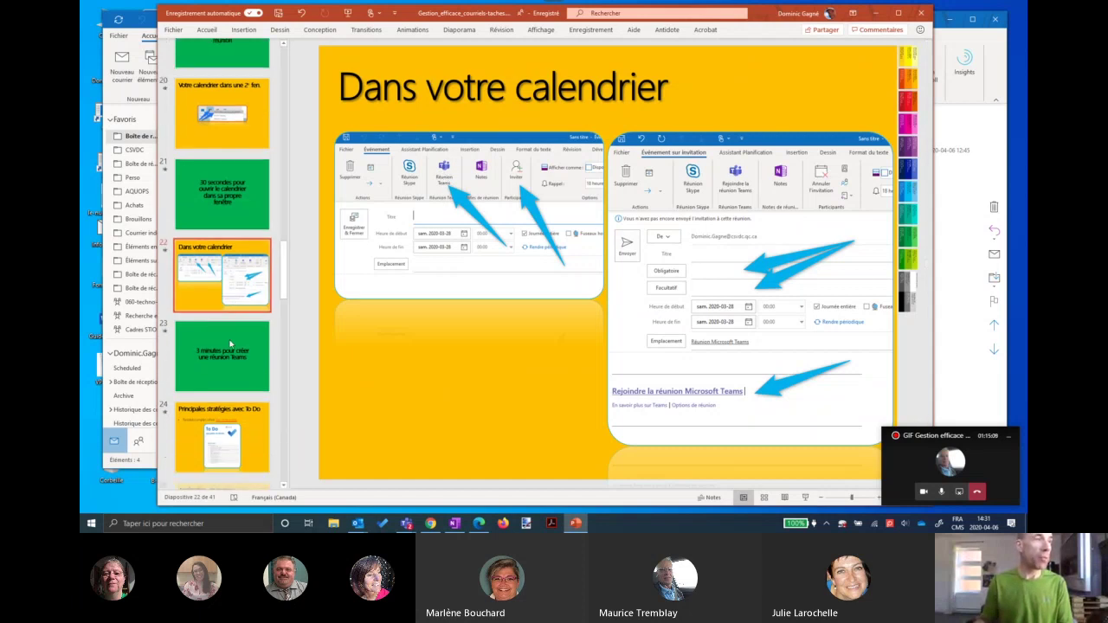
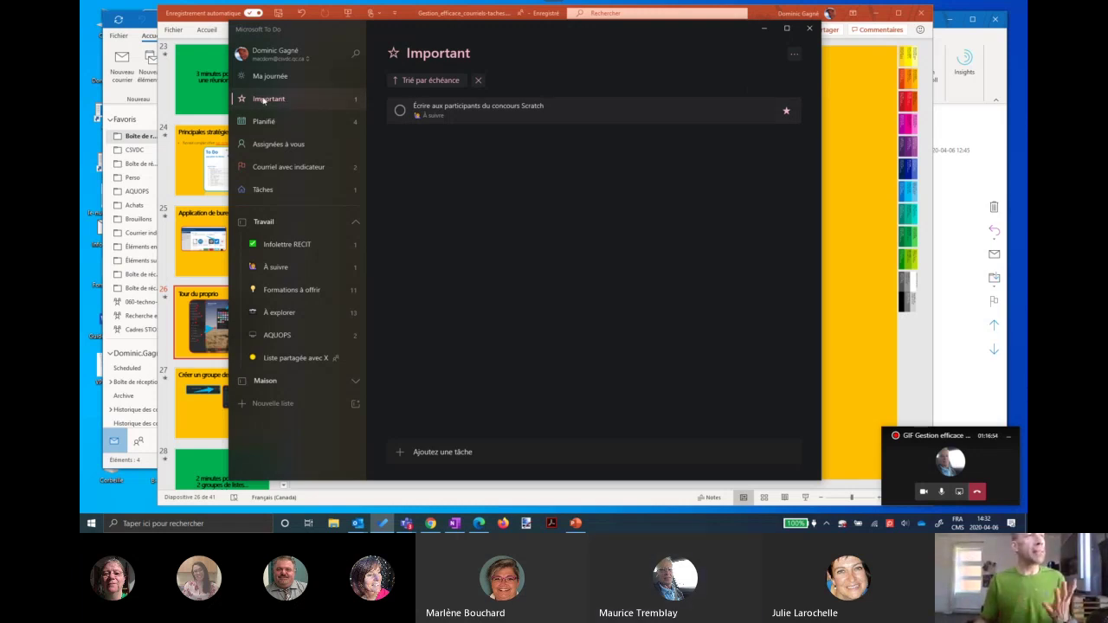
# Review the À suivre, Formations à offrir and À explorer lists, along with the Important and Planifié views.
pyautogui.click(278, 267)
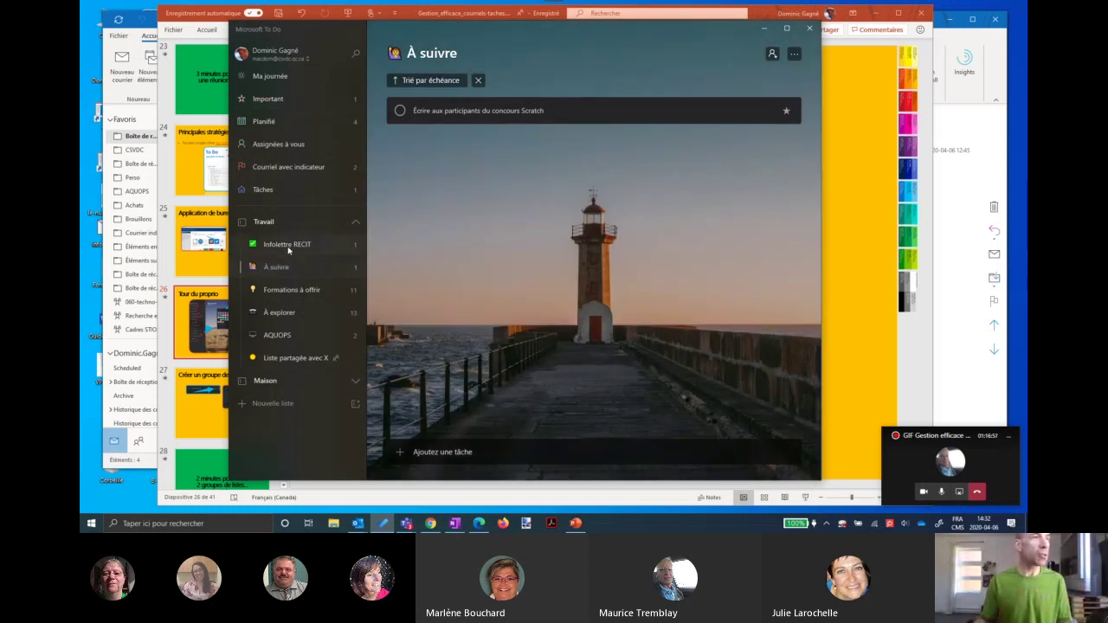
pyautogui.click(292, 289)
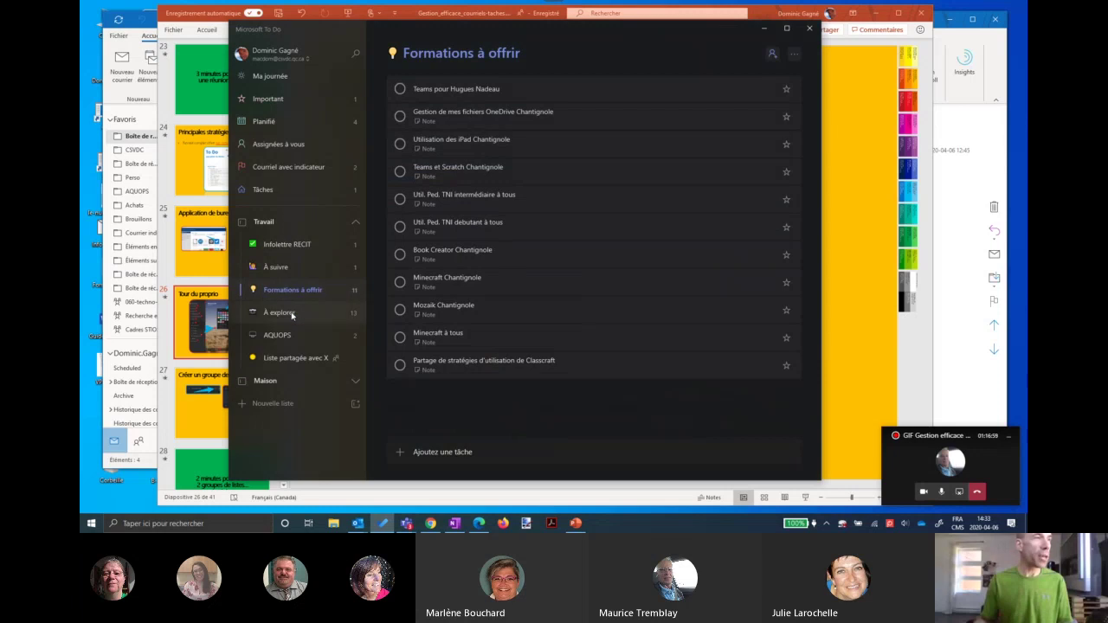
pyautogui.click(291, 315)
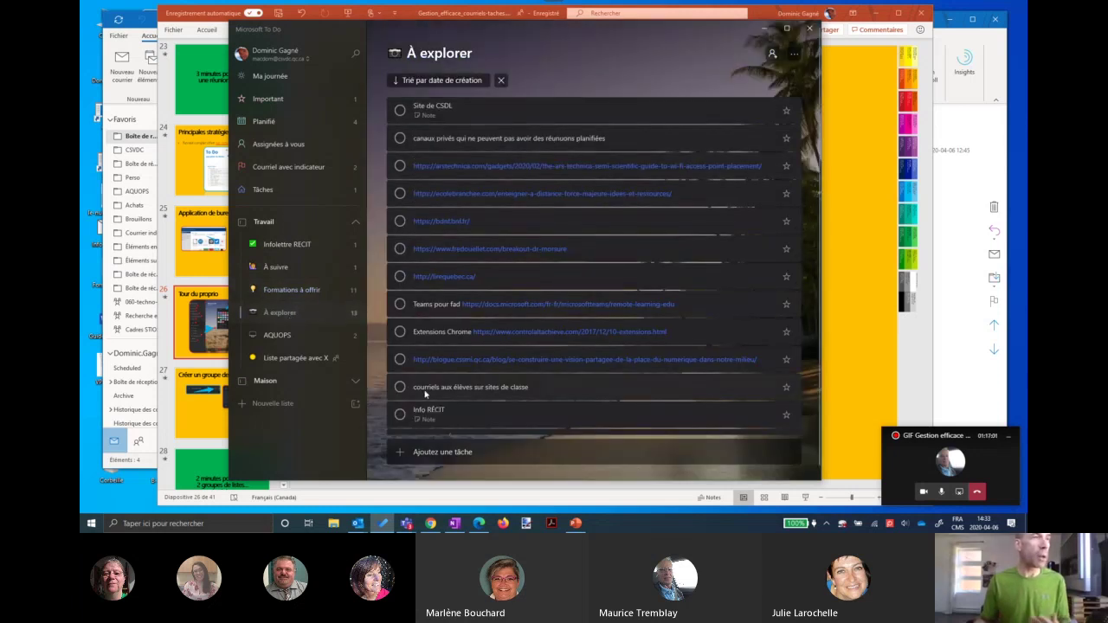
pyautogui.click(281, 99)
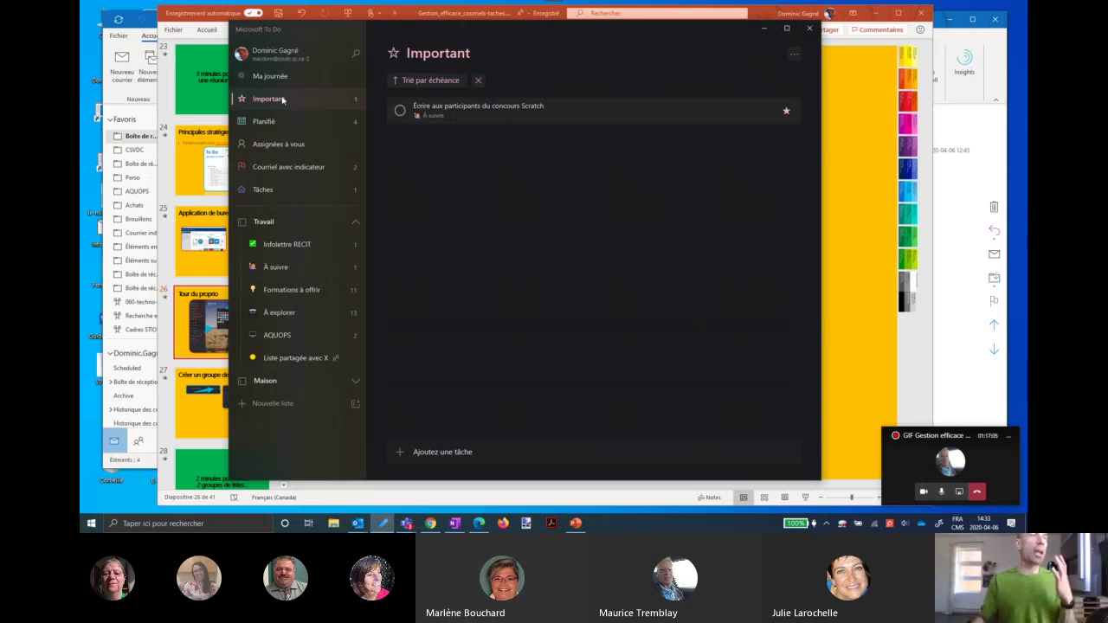
pyautogui.click(269, 121)
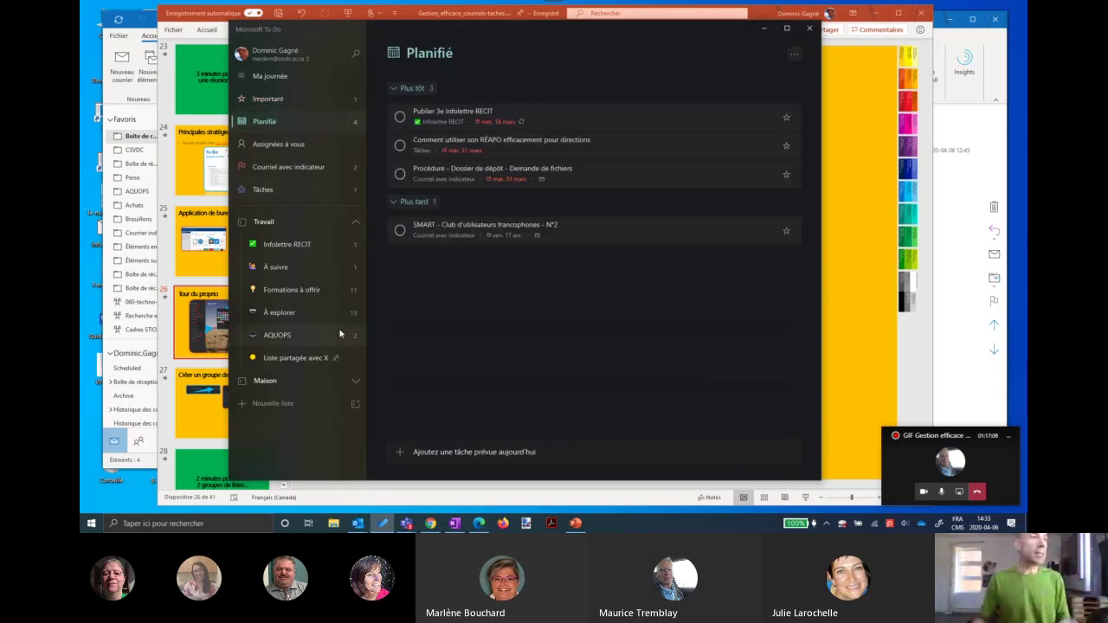
# Compare the À suivre, Formations à offrir and À explorer lists, and show the details of the Scratch contest task in À suivre.
pyautogui.click(277, 268)
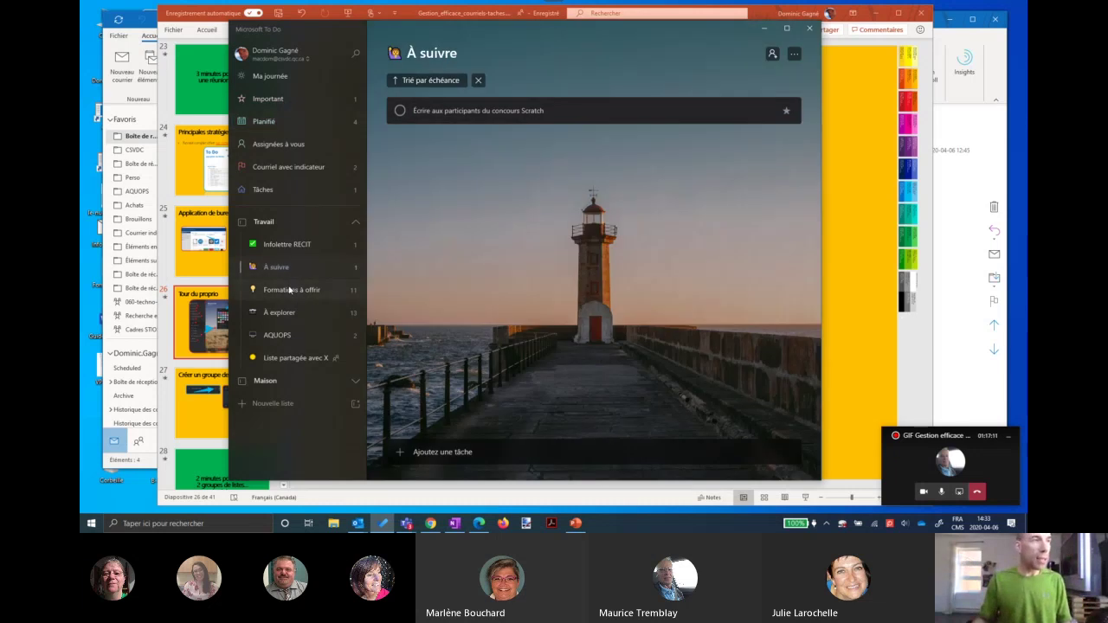
pyautogui.click(279, 292)
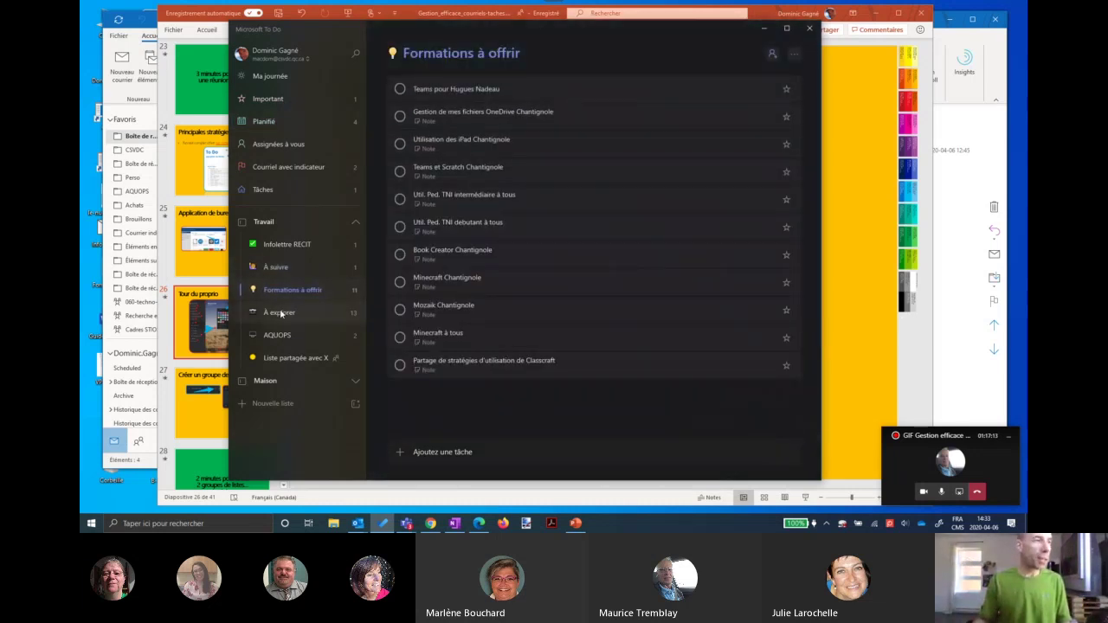
pyautogui.click(281, 313)
pyautogui.click(275, 268)
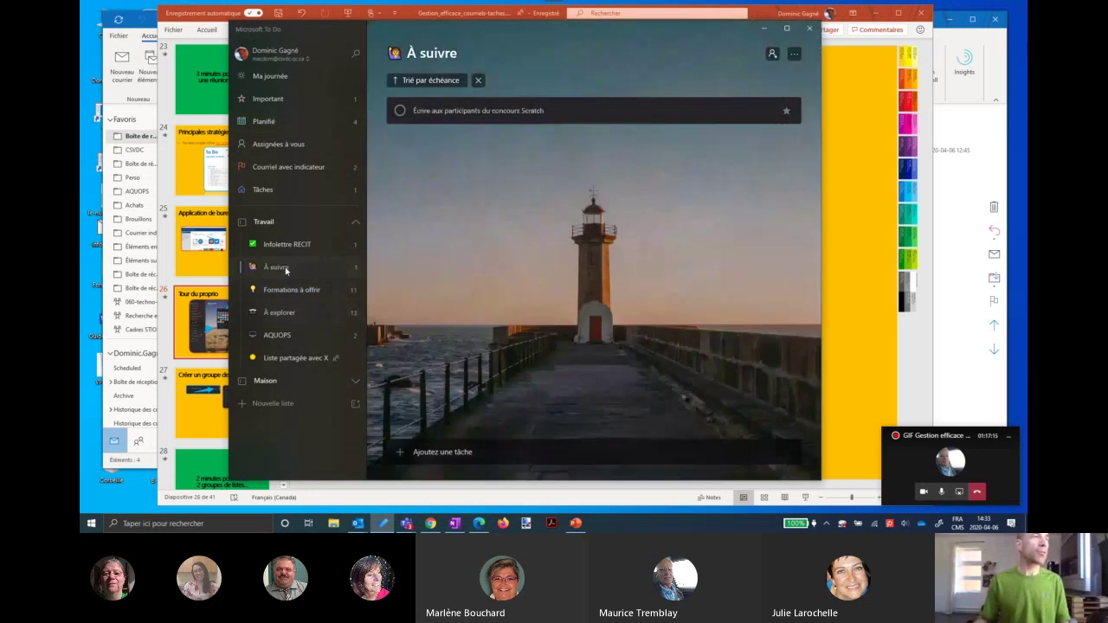
pyautogui.click(464, 116)
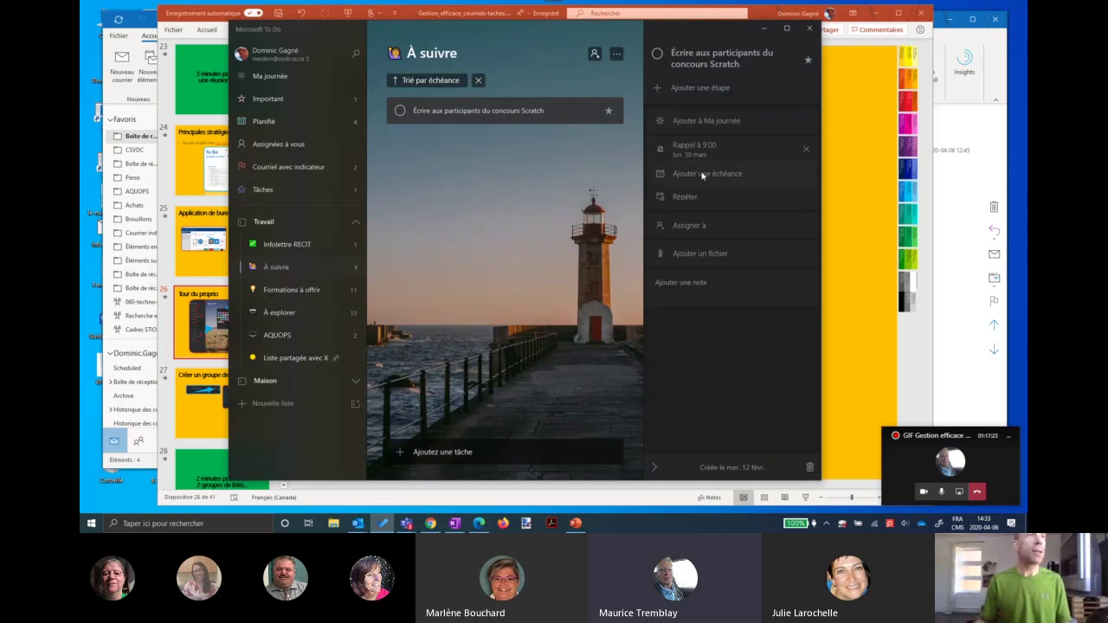
# Review the Planifié, Assignées à vous, Courriel avec indicateur and Tâches views.
pyautogui.click(301, 121)
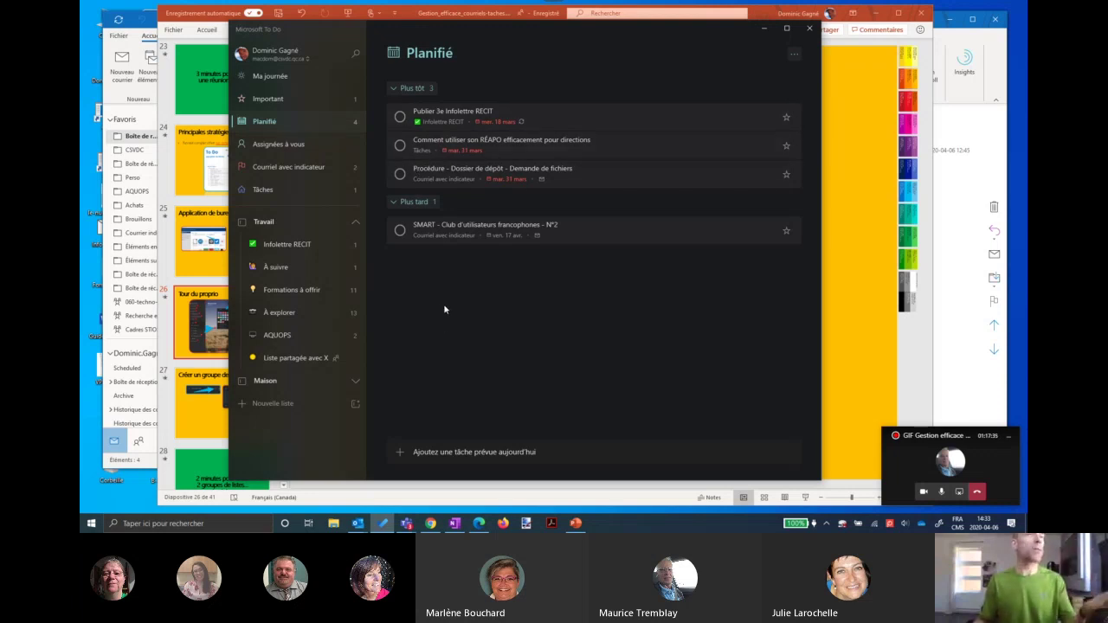
pyautogui.click(275, 144)
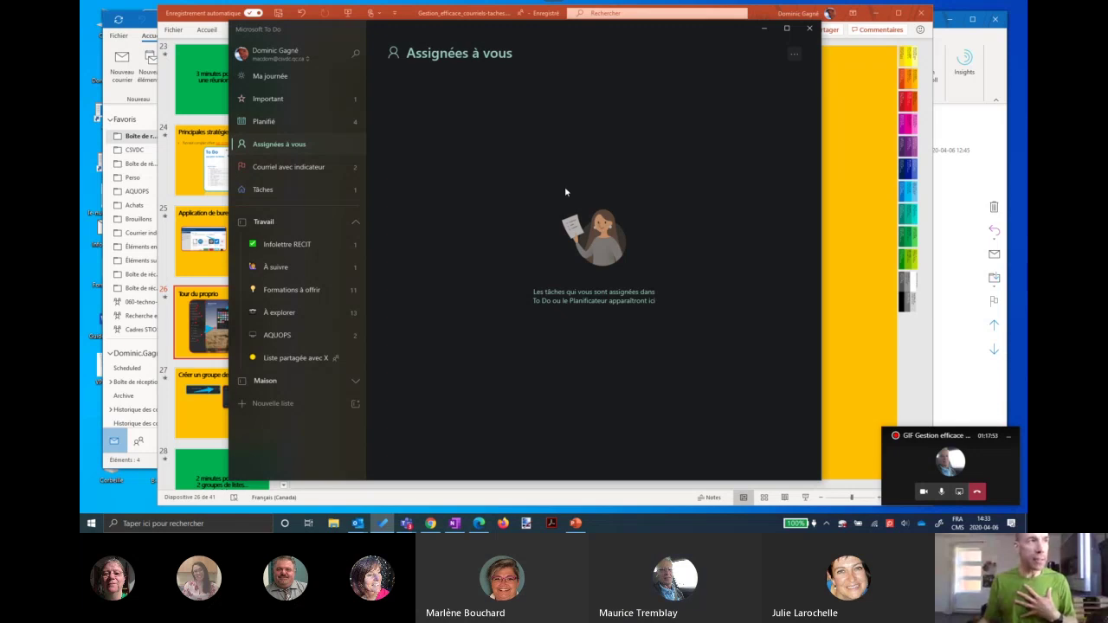
pyautogui.click(272, 168)
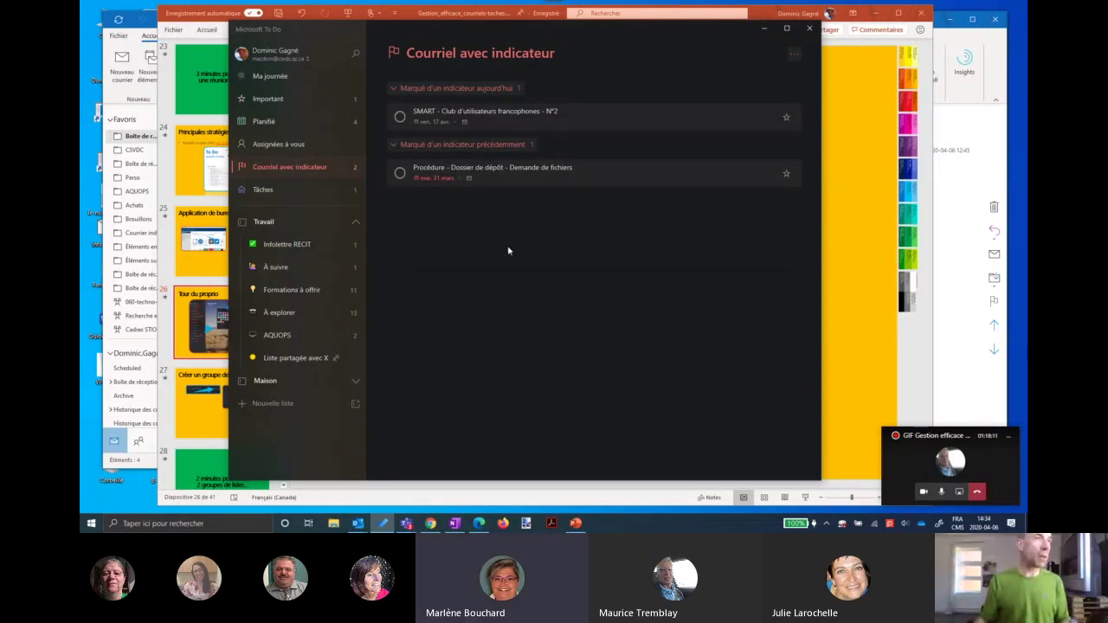
pyautogui.click(285, 191)
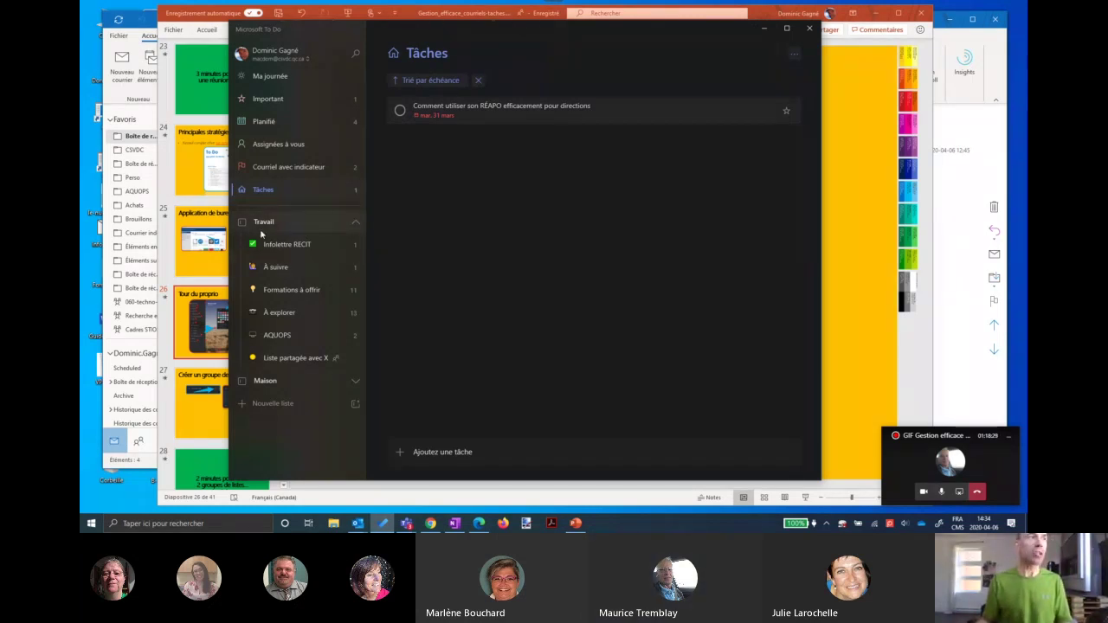
# Collapse and re-expand the Travail group, and view its Infolettre RECIT list and the new-task entry in À explorer.
pyautogui.click(354, 223)
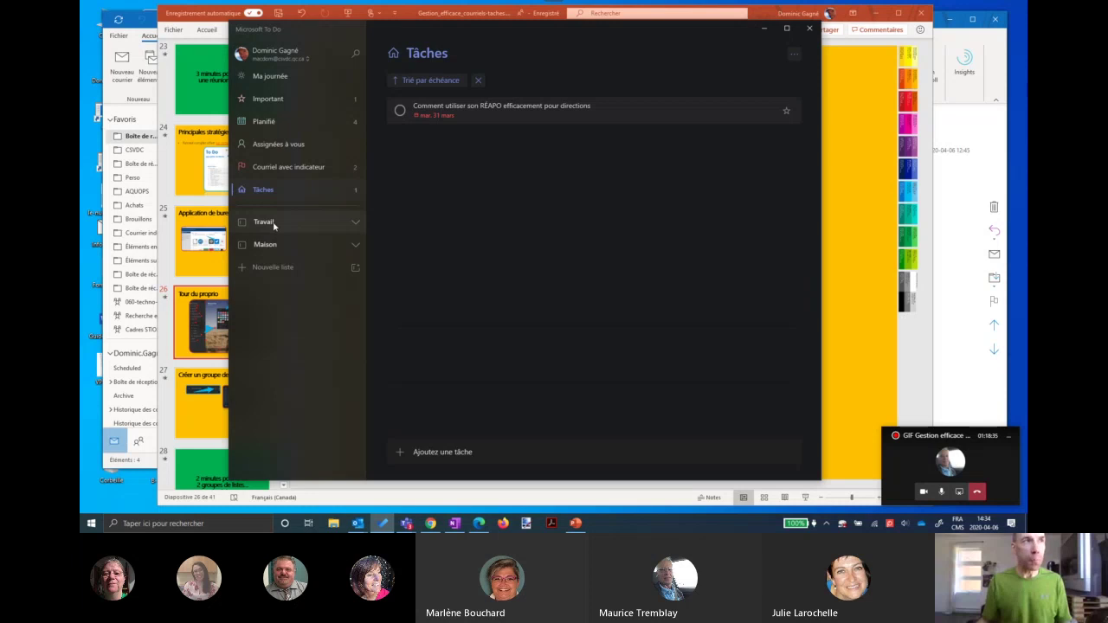
pyautogui.click(354, 226)
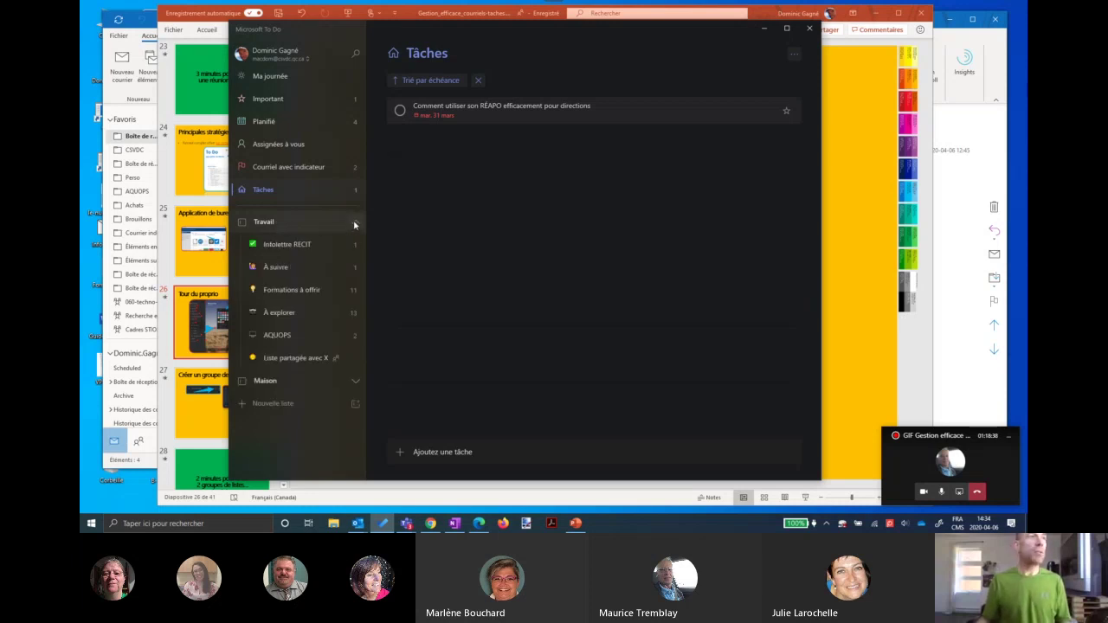
pyautogui.click(313, 246)
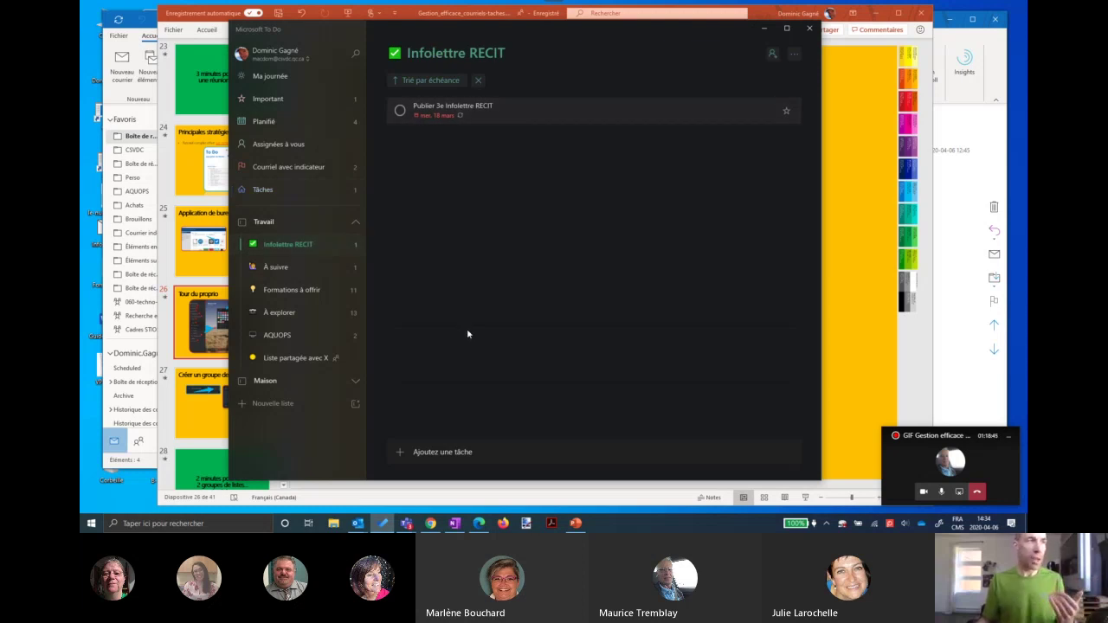
pyautogui.click(280, 313)
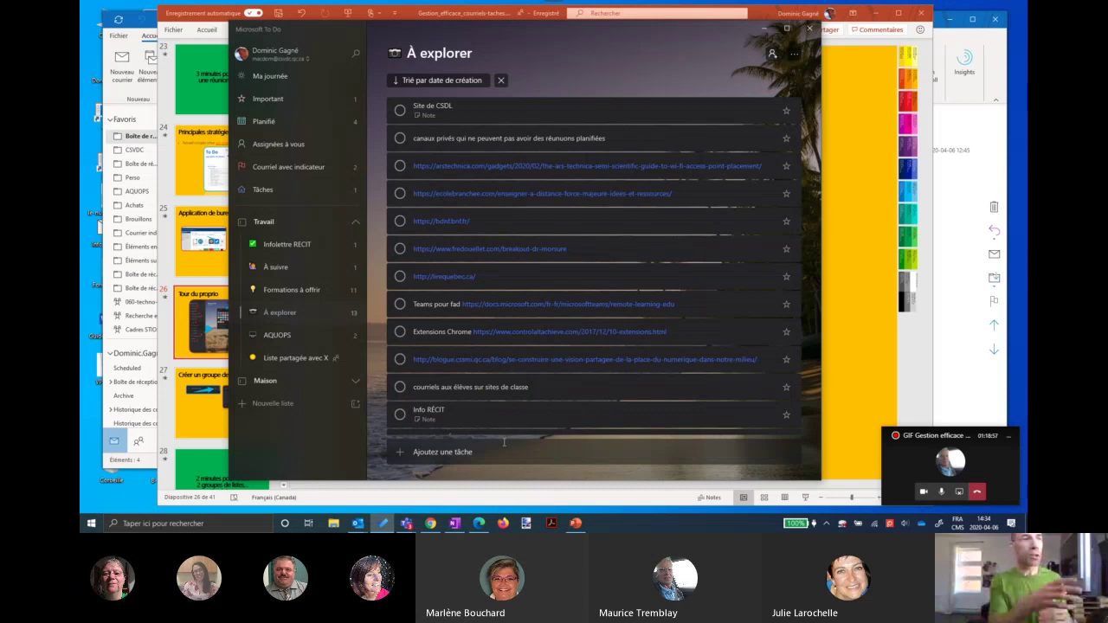
pyautogui.click(443, 452)
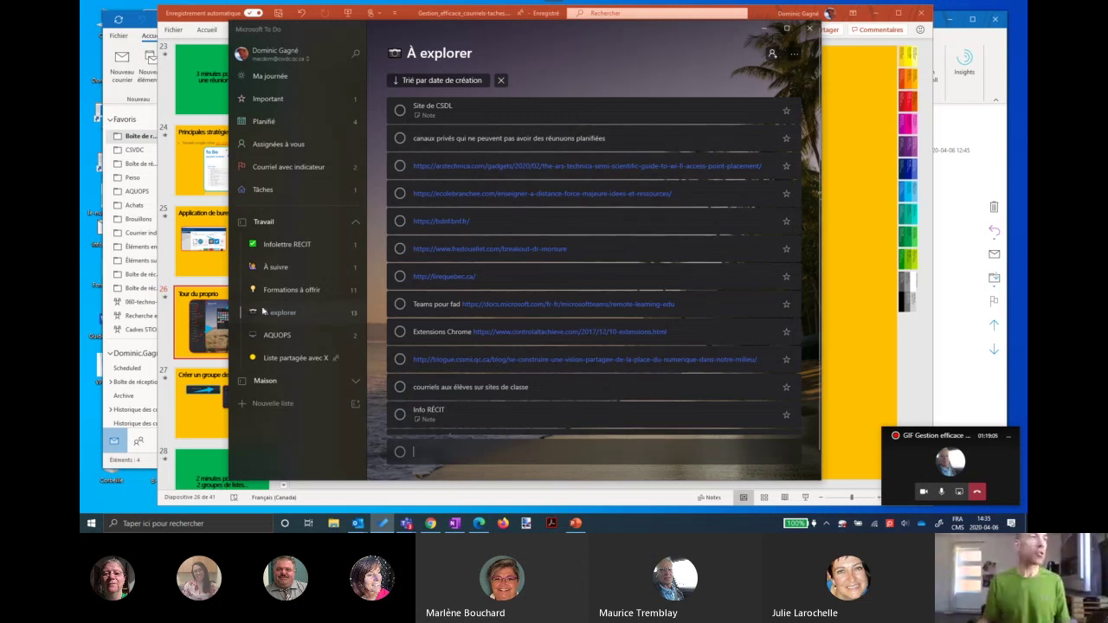
# Show the lists inside the Maison group while keeping the Travail group collapsed.
pyautogui.click(354, 222)
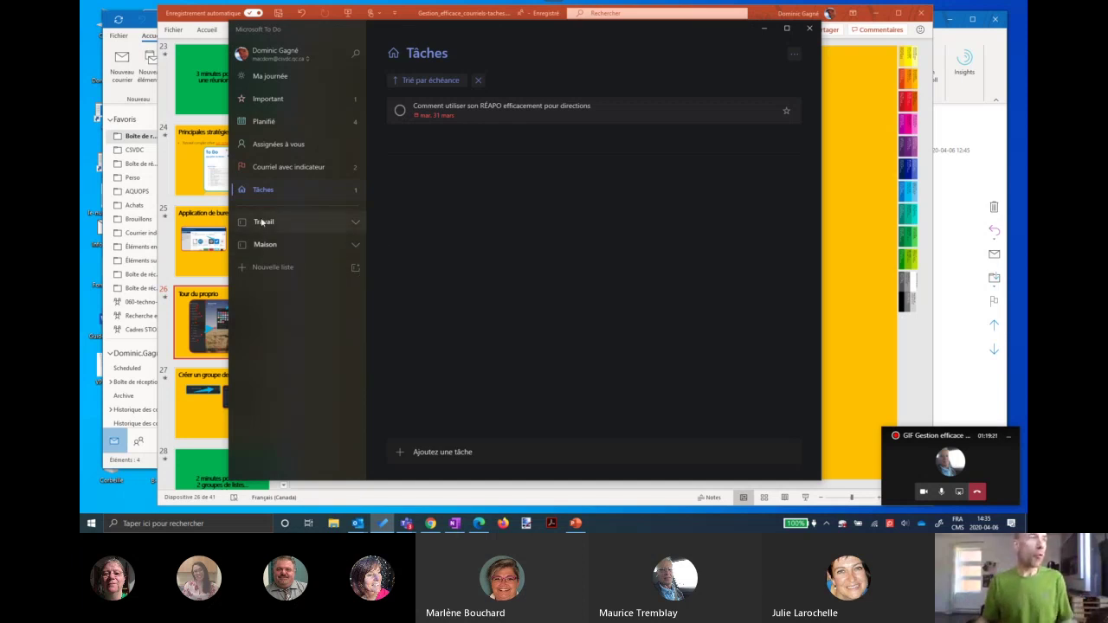
pyautogui.click(354, 223)
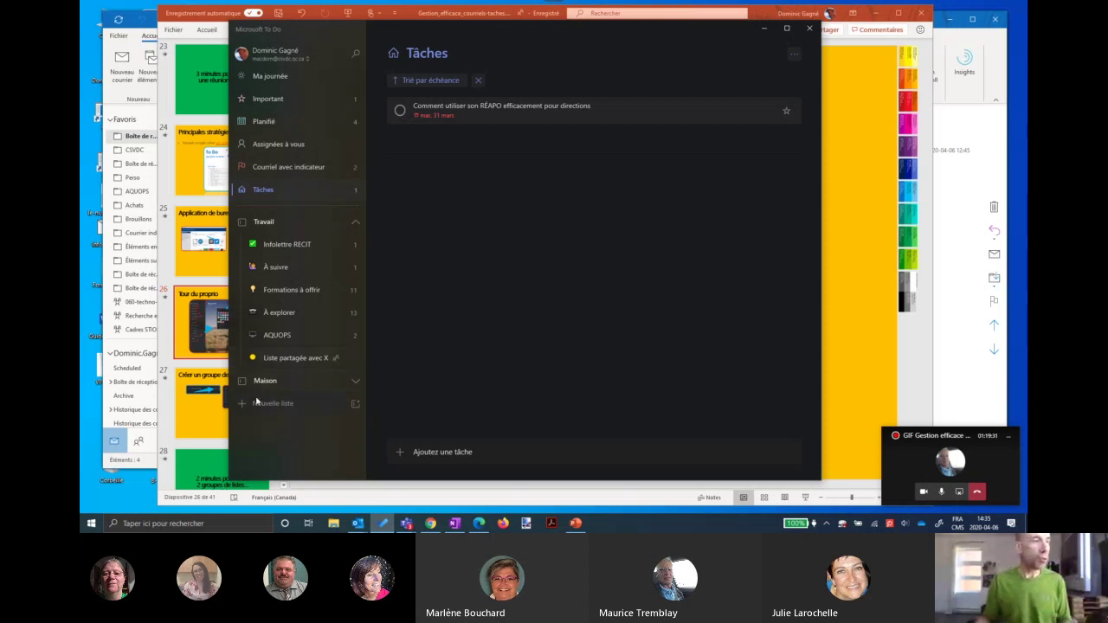
pyautogui.click(355, 381)
pyautogui.click(356, 223)
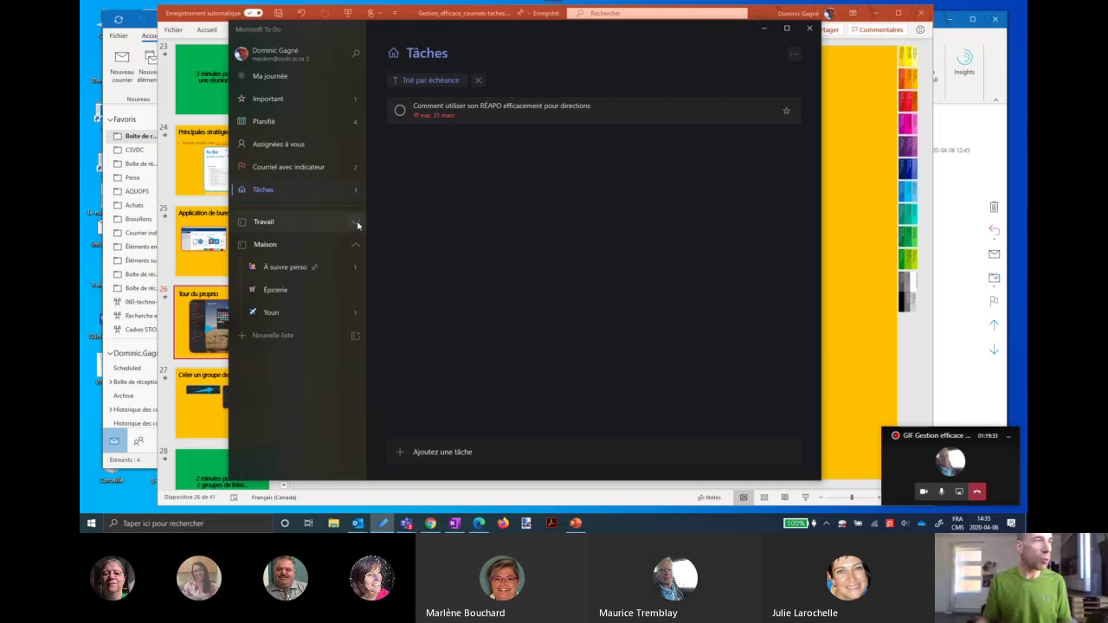
# Add the item "mayo" to the Épicerie list in the Maison group.
pyautogui.click(274, 292)
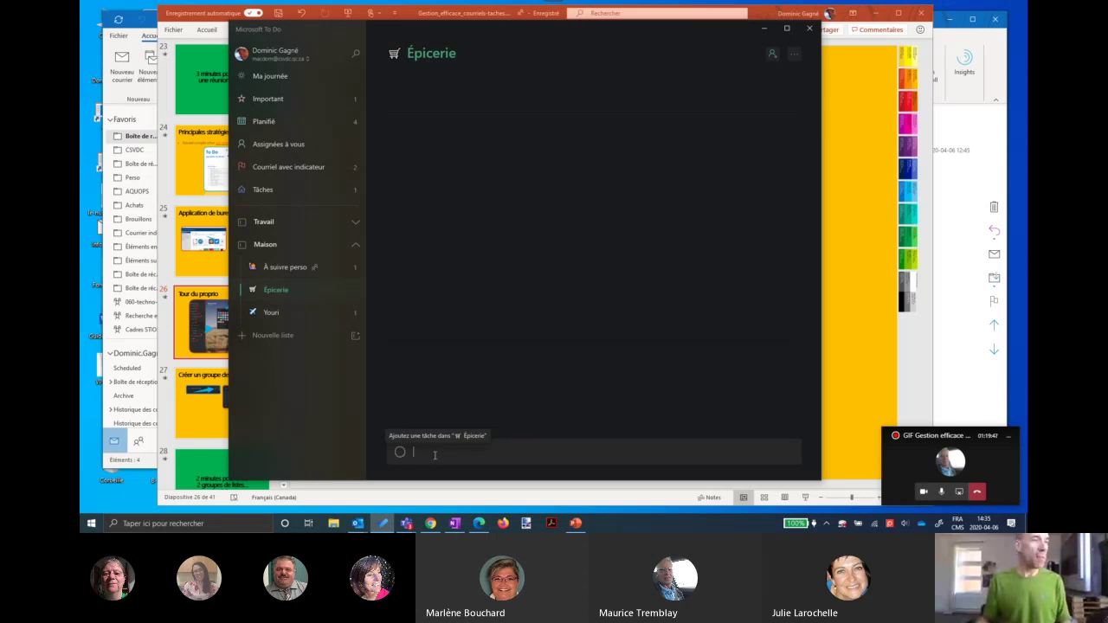
pyautogui.click(438, 454)
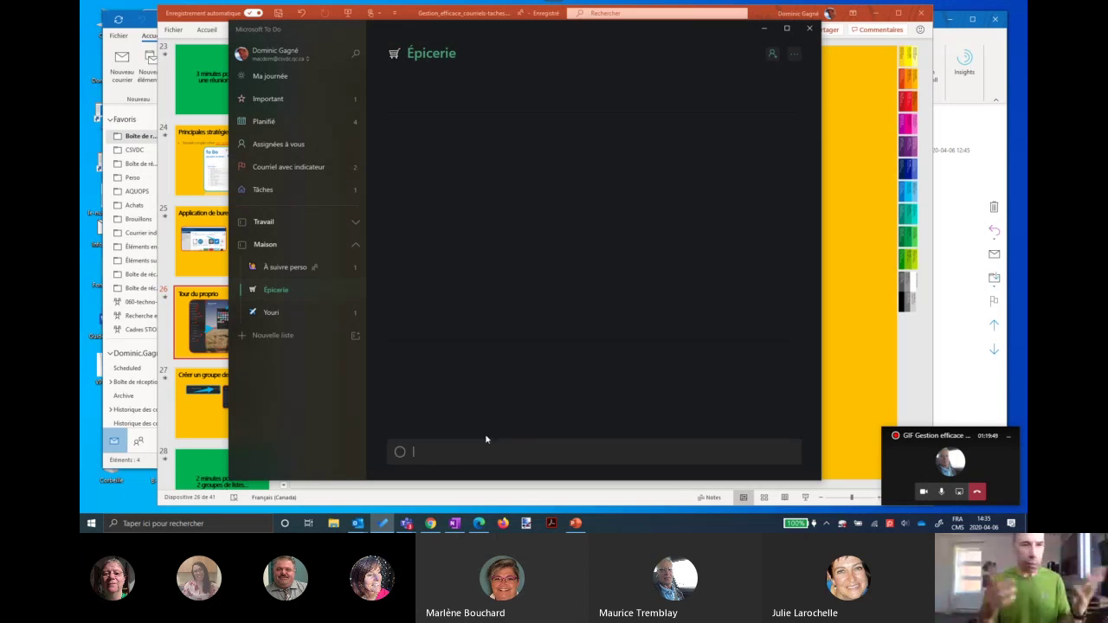
pyautogui.write('mayo')
pyautogui.press('Return')
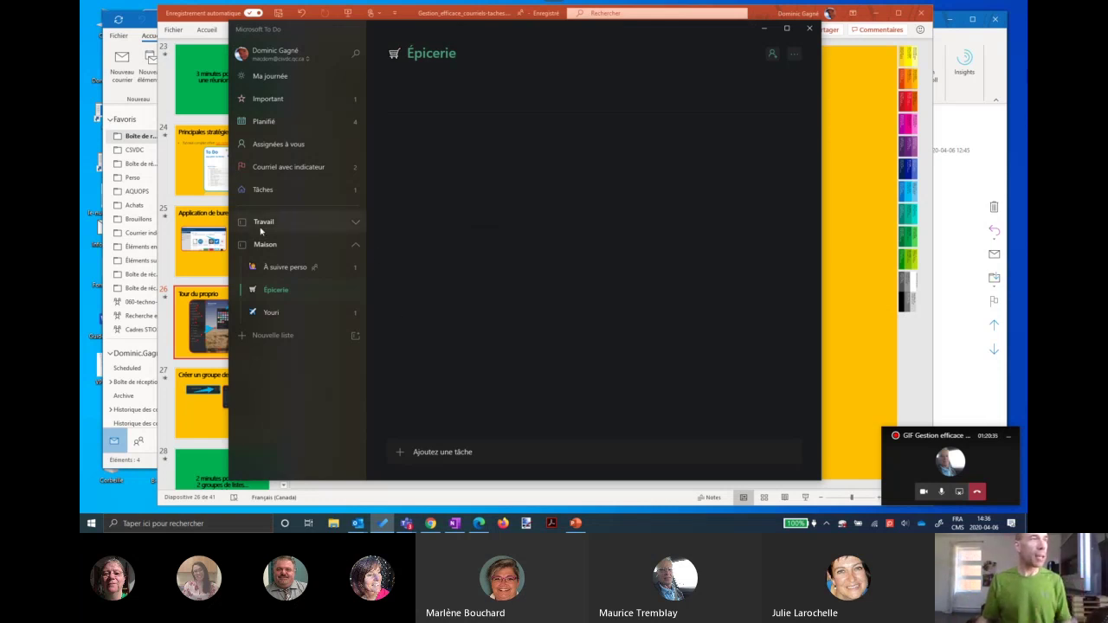
# Collapse the Maison group, and expand both the Maison and Travail groups to show all their lists.
pyautogui.click(351, 247)
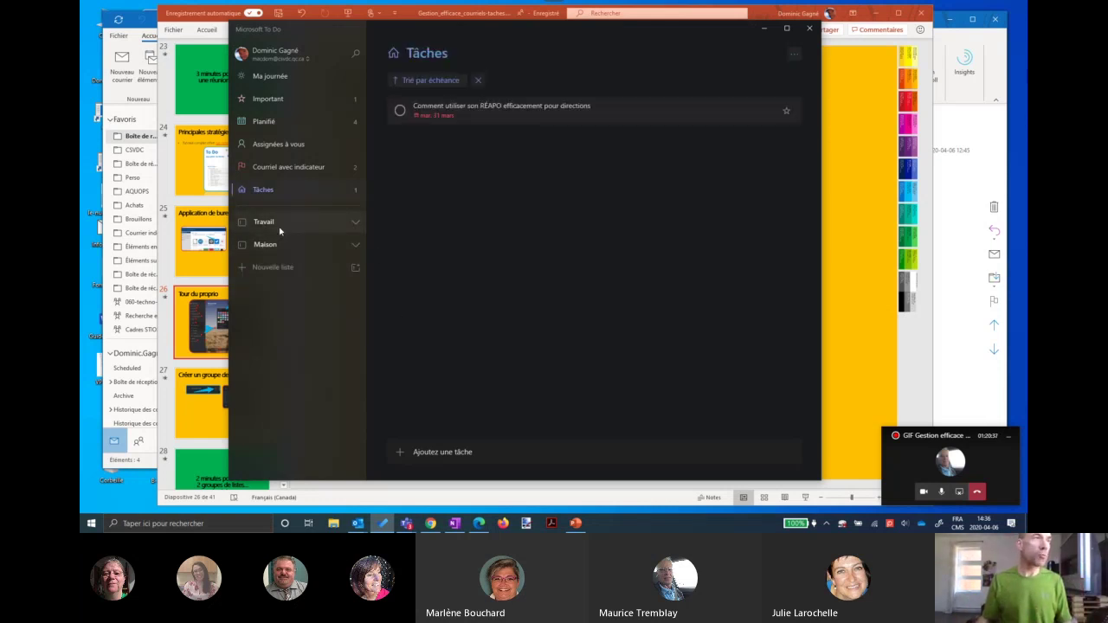
pyautogui.click(357, 245)
pyautogui.click(355, 224)
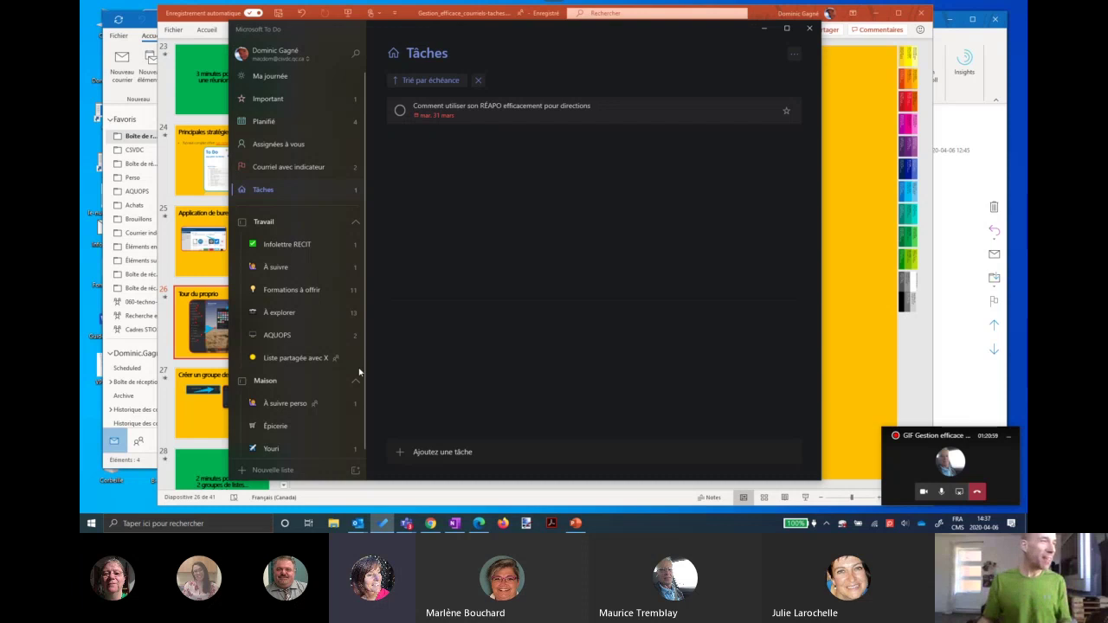
# Create a new list named "test" and review the actions available for it.
pyautogui.click(242, 472)
pyautogui.write('test')
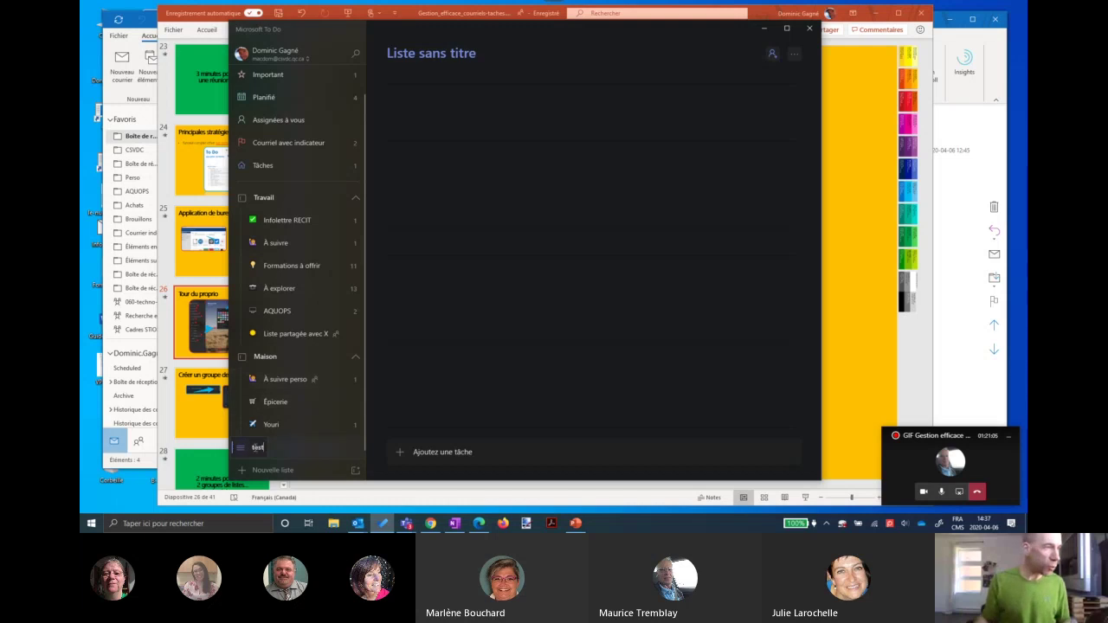
pyautogui.rightClick(243, 449)
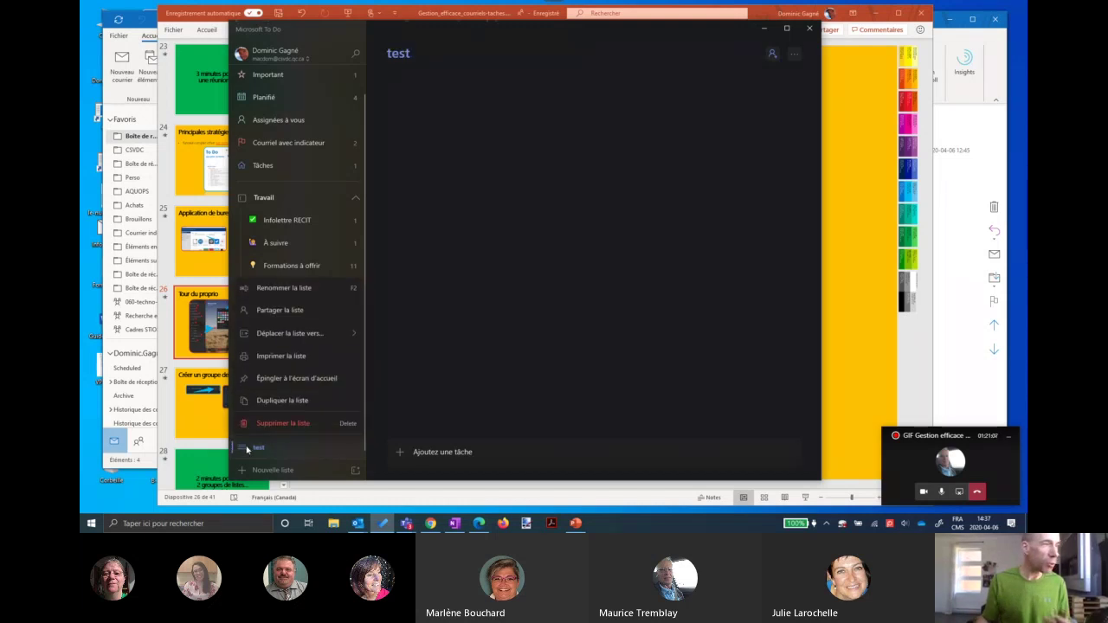
pyautogui.click(273, 451)
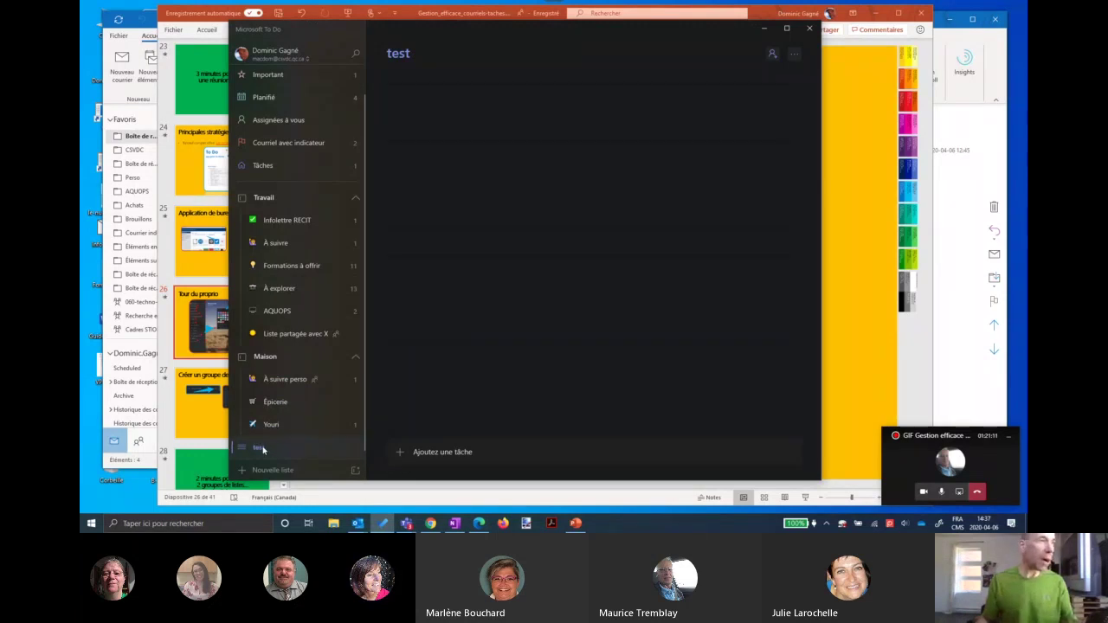
# Assign the light bulb emoji as the icon of the test list.
pyautogui.click(394, 54)
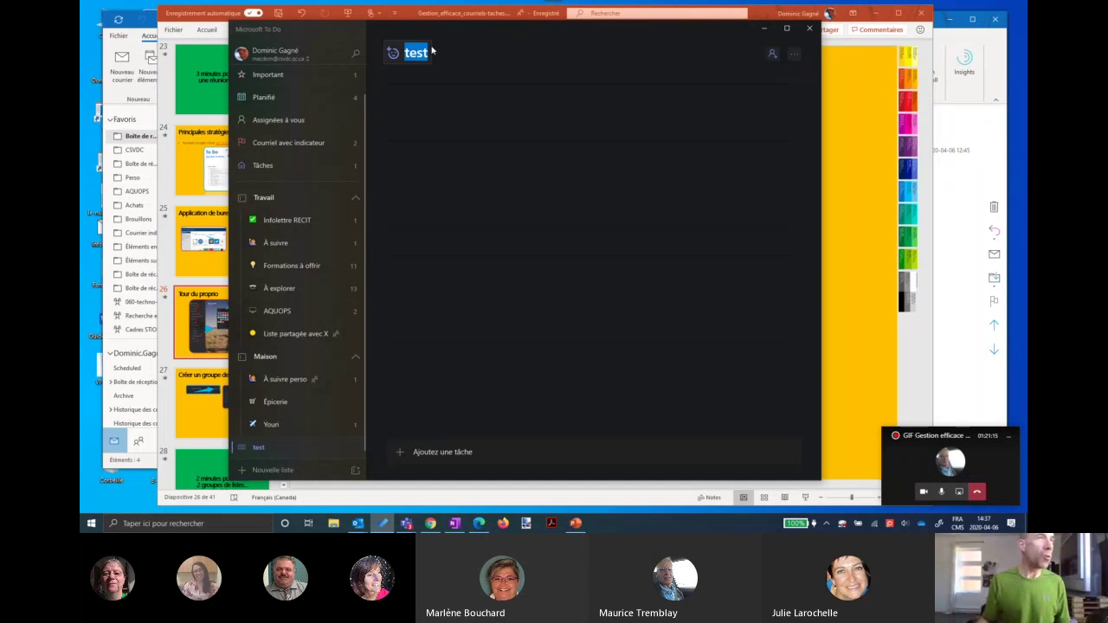
pyautogui.click(393, 53)
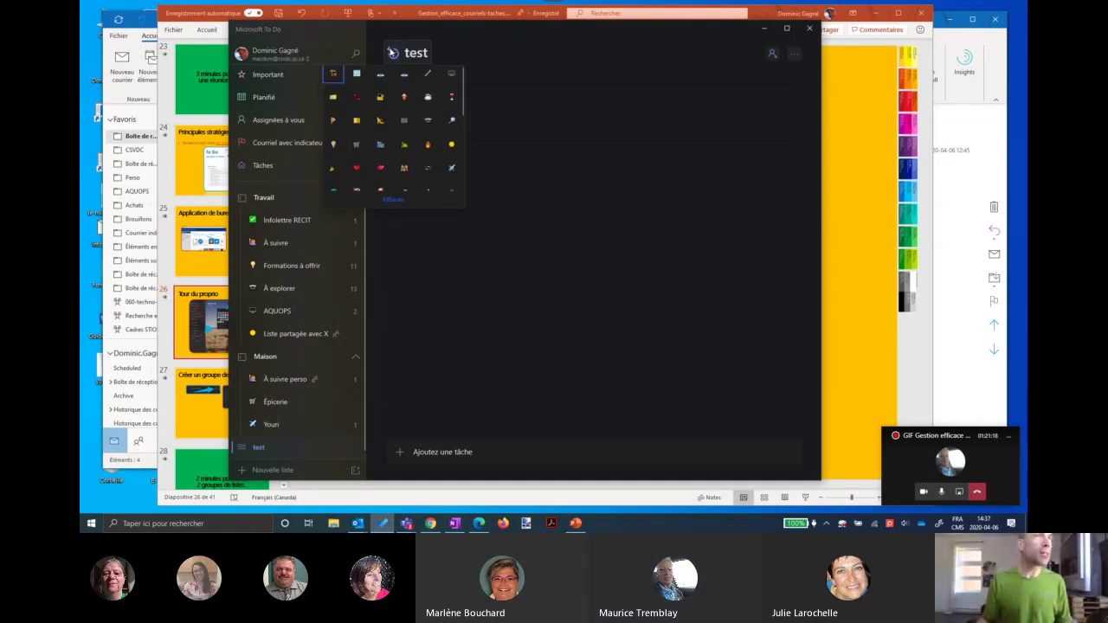
pyautogui.click(333, 148)
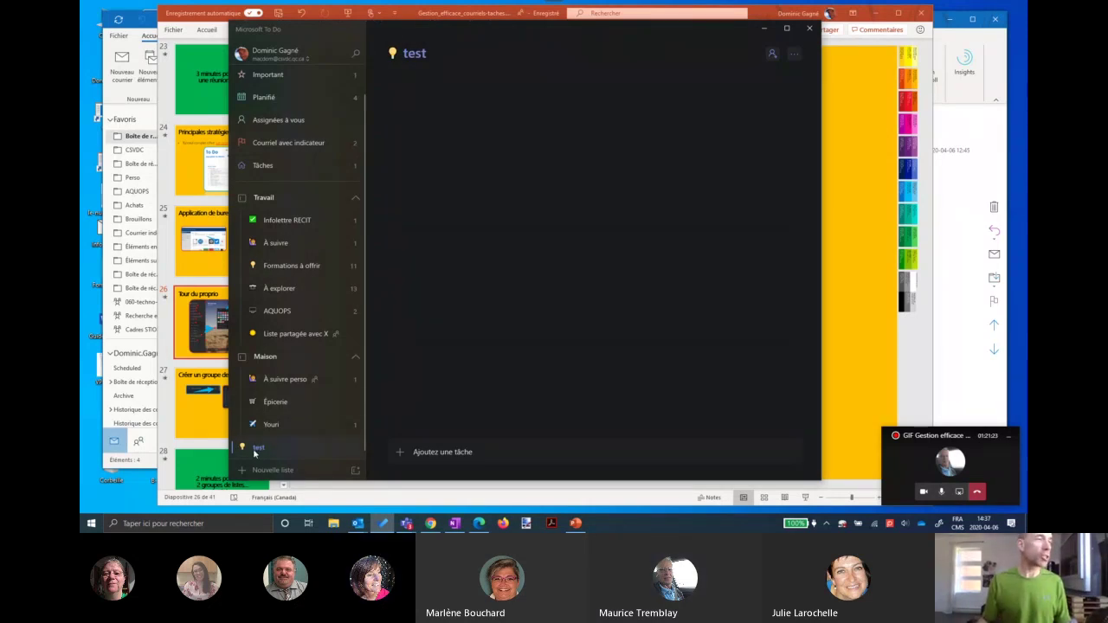
# Move the test list into the Travail group just below AQUOPS, and change its icon to the coffee cup emoji.
pyautogui.moveTo(256, 449); pyautogui.dragTo(281, 327)
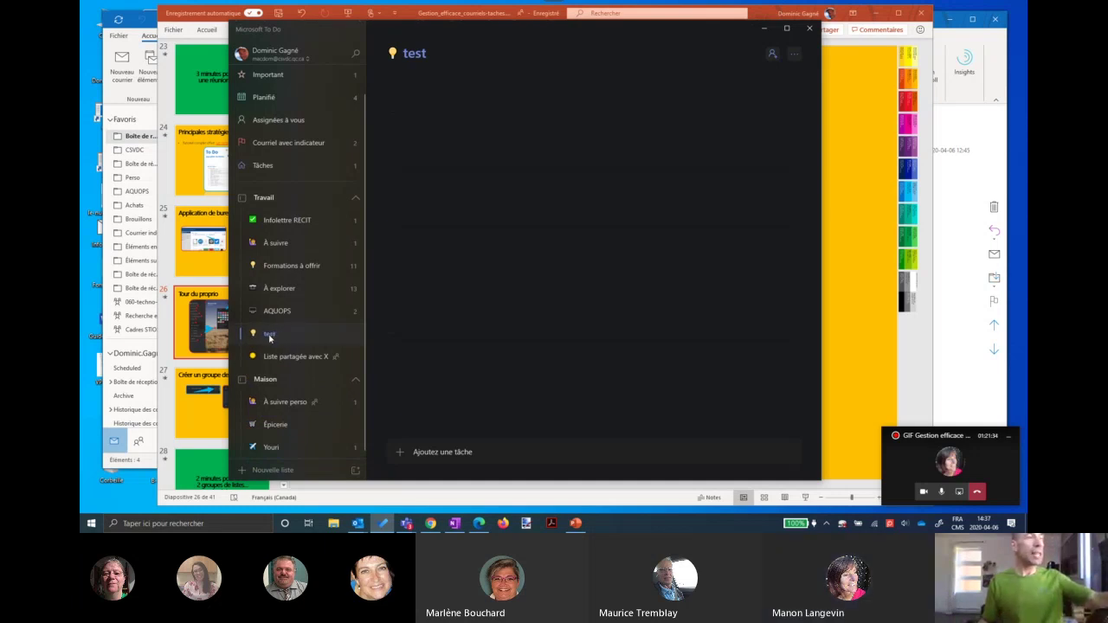
pyautogui.click(412, 54)
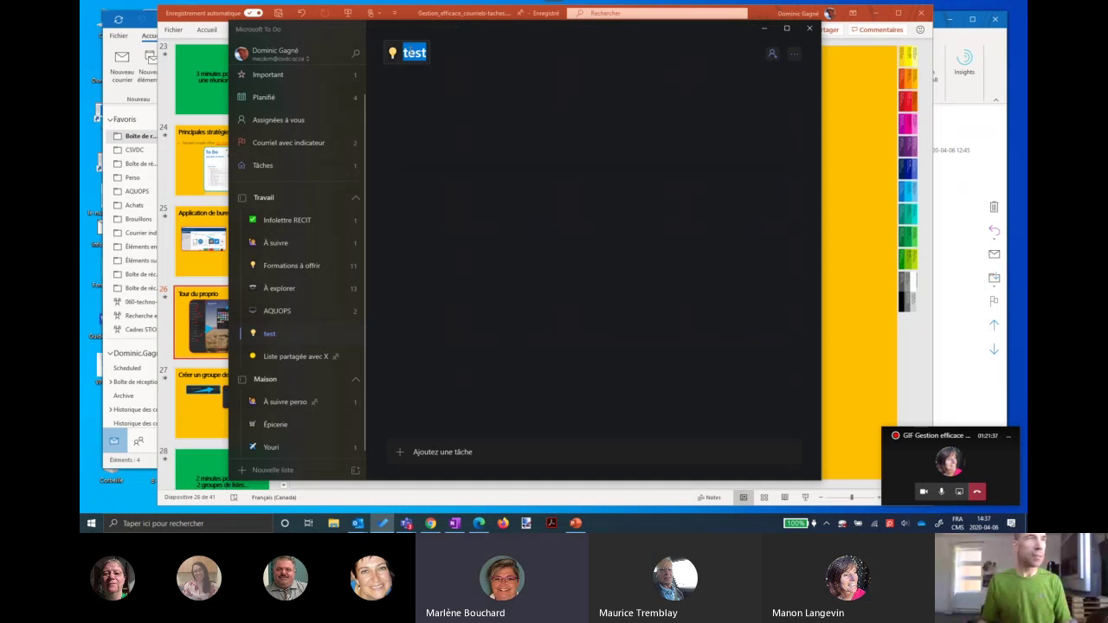
pyautogui.click(393, 53)
pyautogui.click(427, 77)
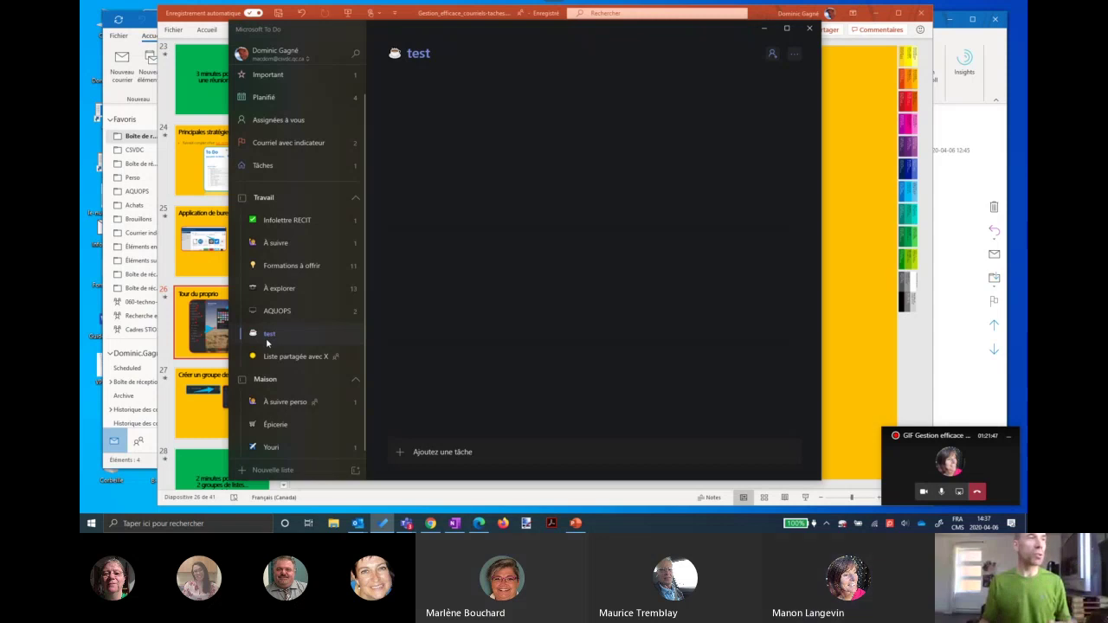
# Replace the test list's coffee cup icon with a different emoji.
pyautogui.click(411, 54)
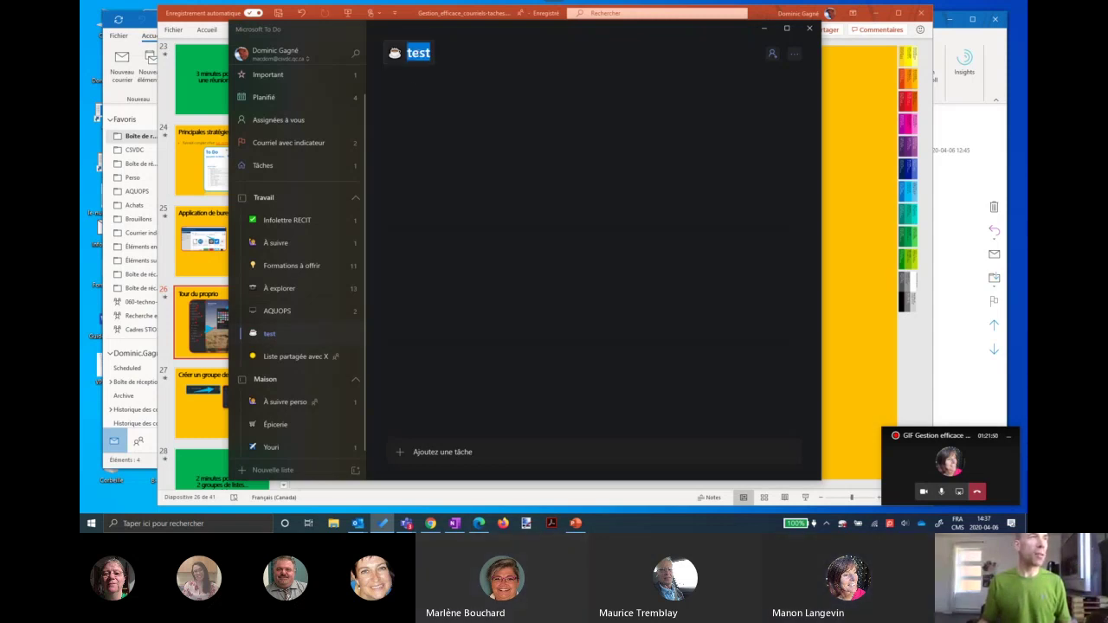
pyautogui.click(395, 54)
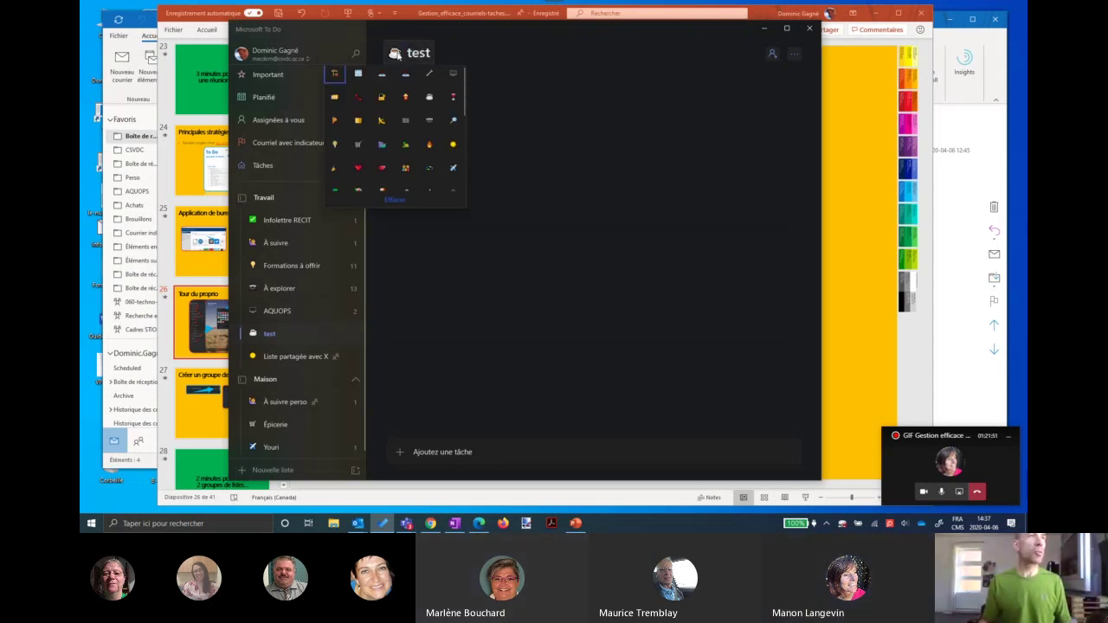
pyautogui.click(410, 125)
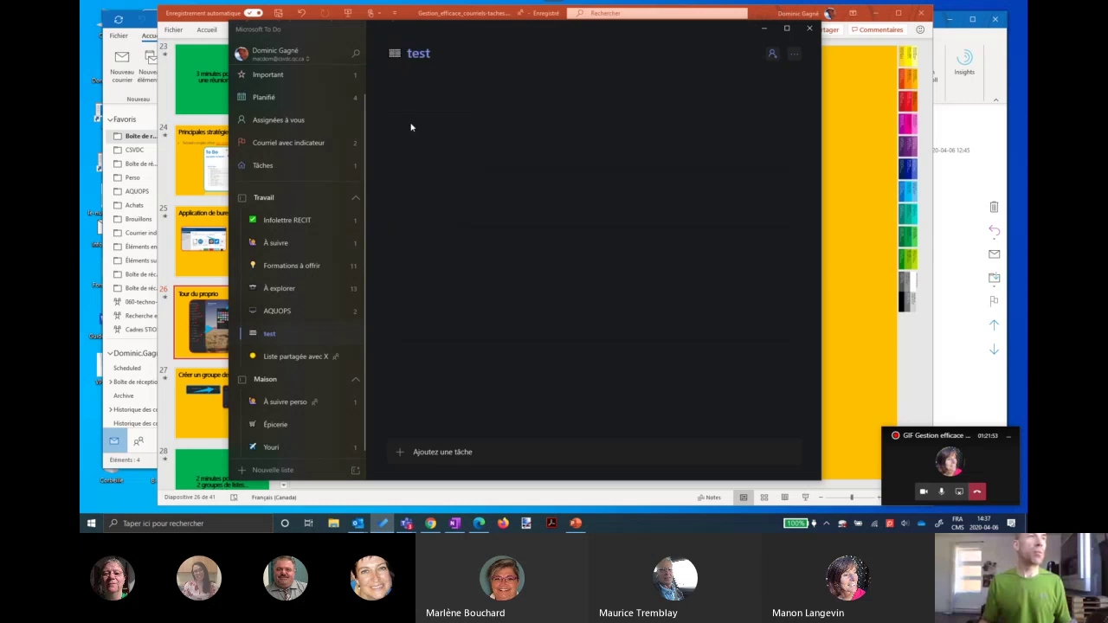
# Permanently delete the test list from the Travail group.
pyautogui.rightClick(274, 335)
pyautogui.click(277, 312)
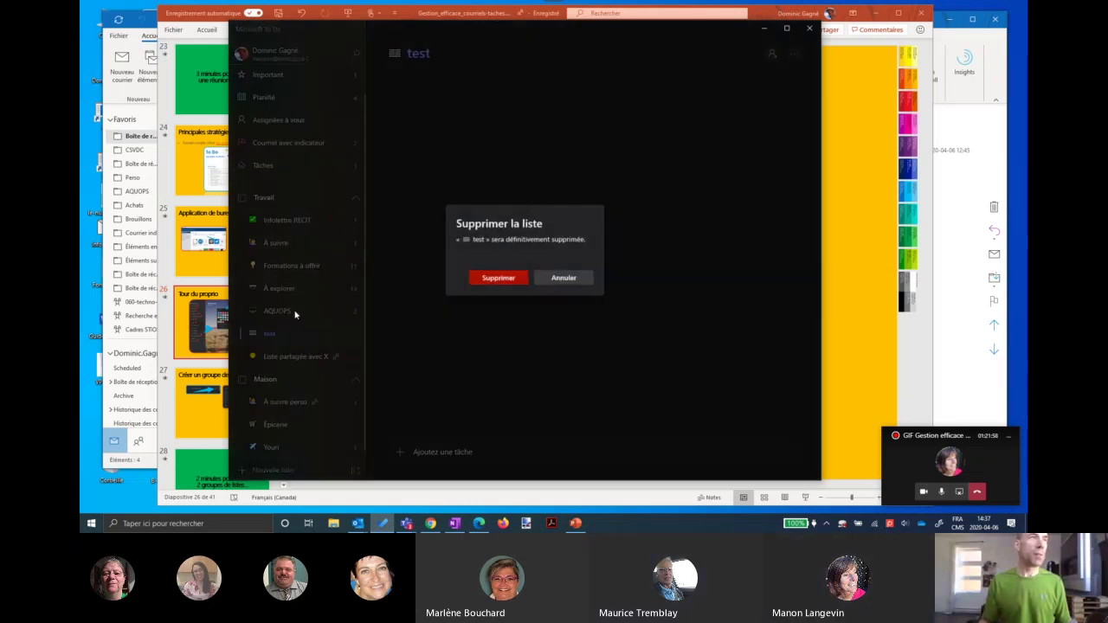
pyautogui.click(506, 282)
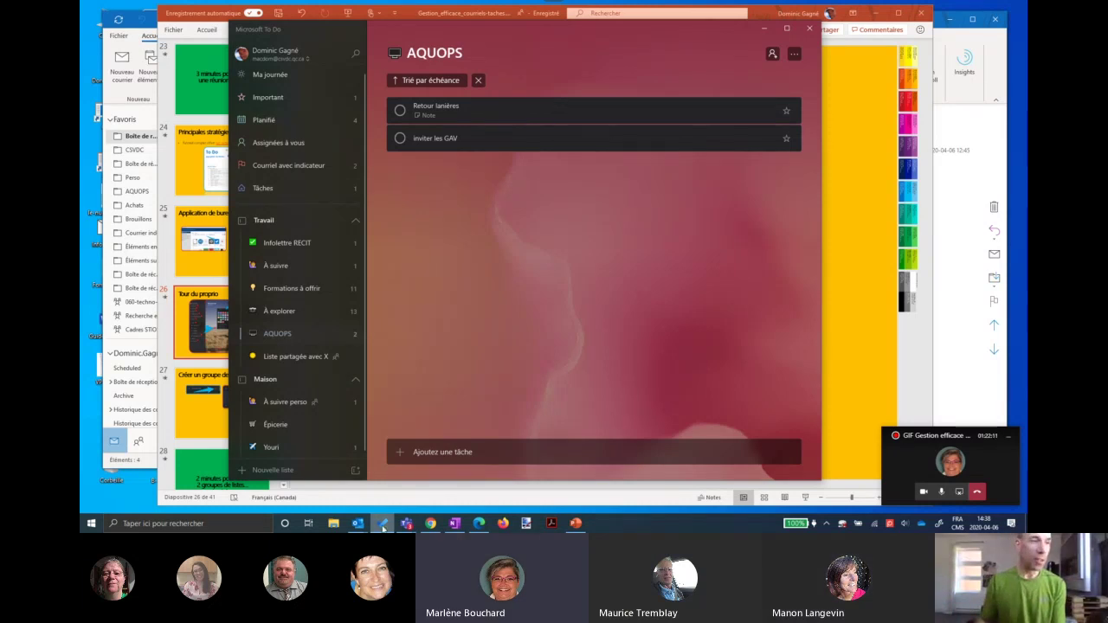
# Minimise the To Do, PowerPoint and Outlook windows to reveal the desktop.
pyautogui.moveTo(384, 526)
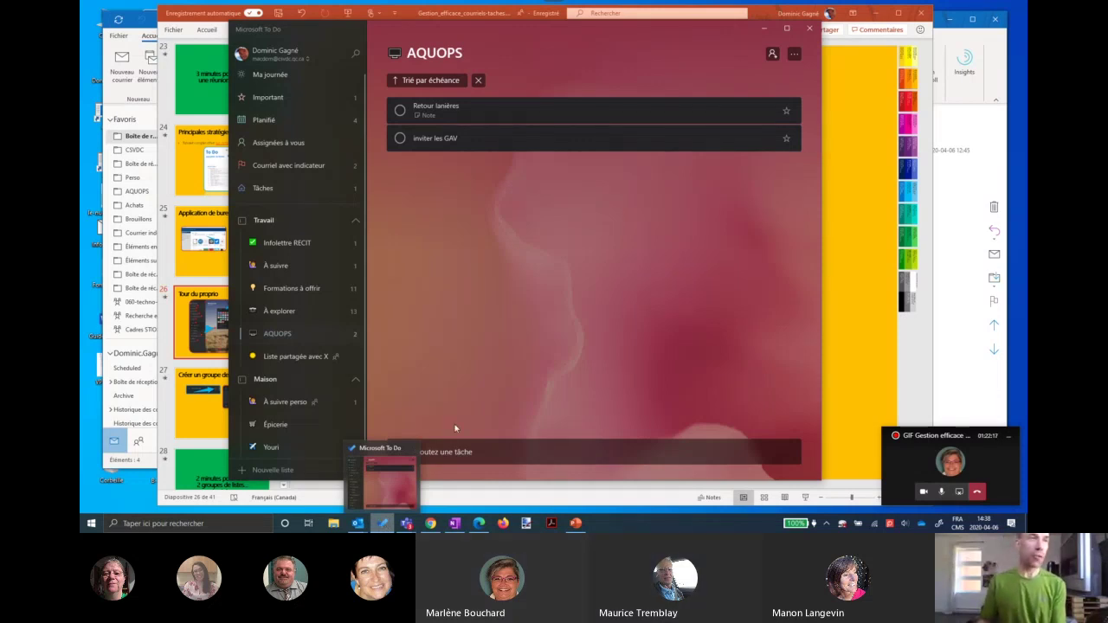
pyautogui.click(764, 30)
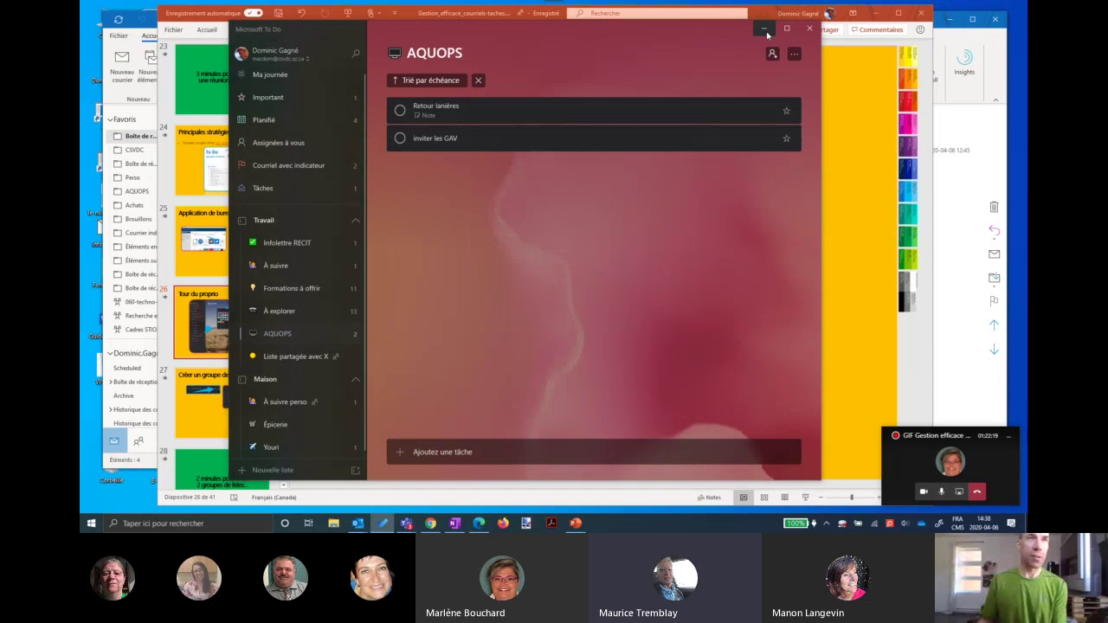
pyautogui.click(939, 19)
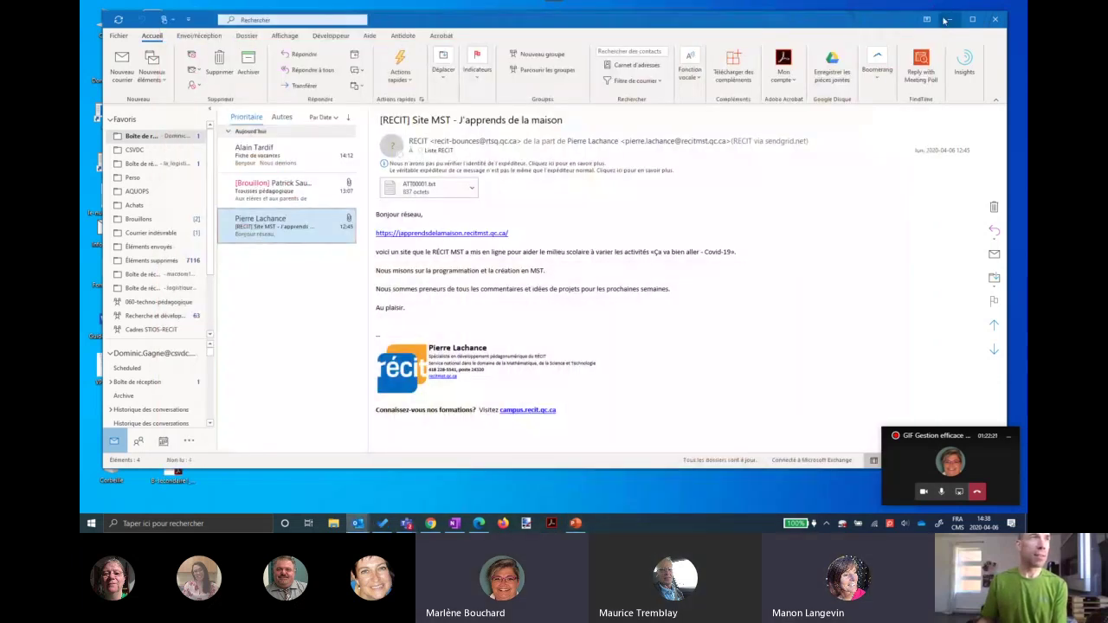
pyautogui.click(943, 22)
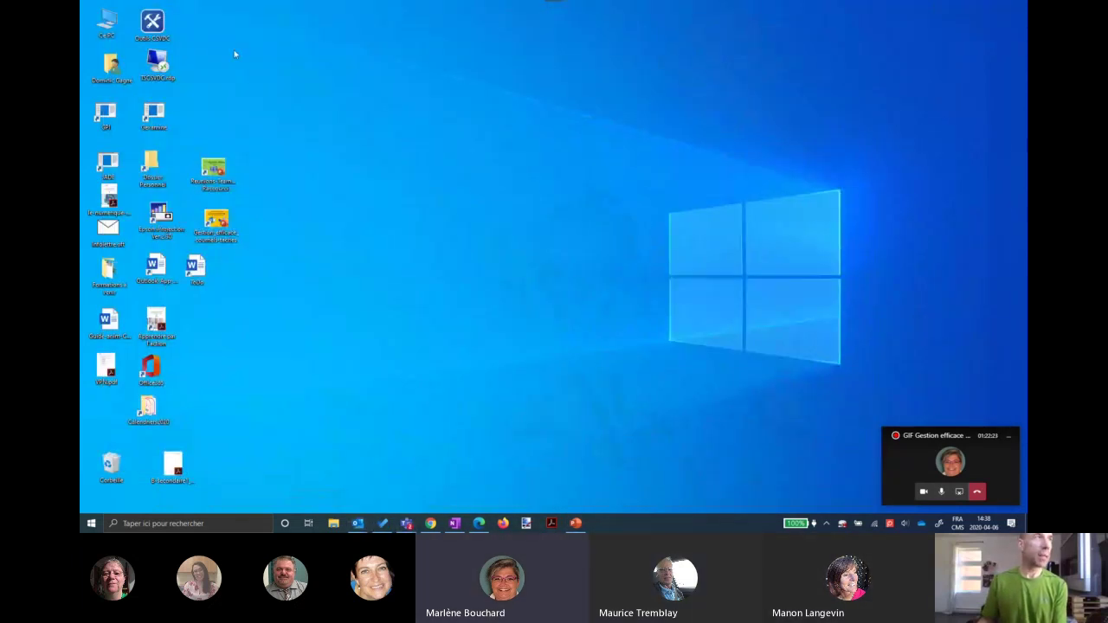
# Open Centre logiciel from the Outils CSVDC desktop folder to show its application search, and close both windows.
pyautogui.doubleClick(152, 24)
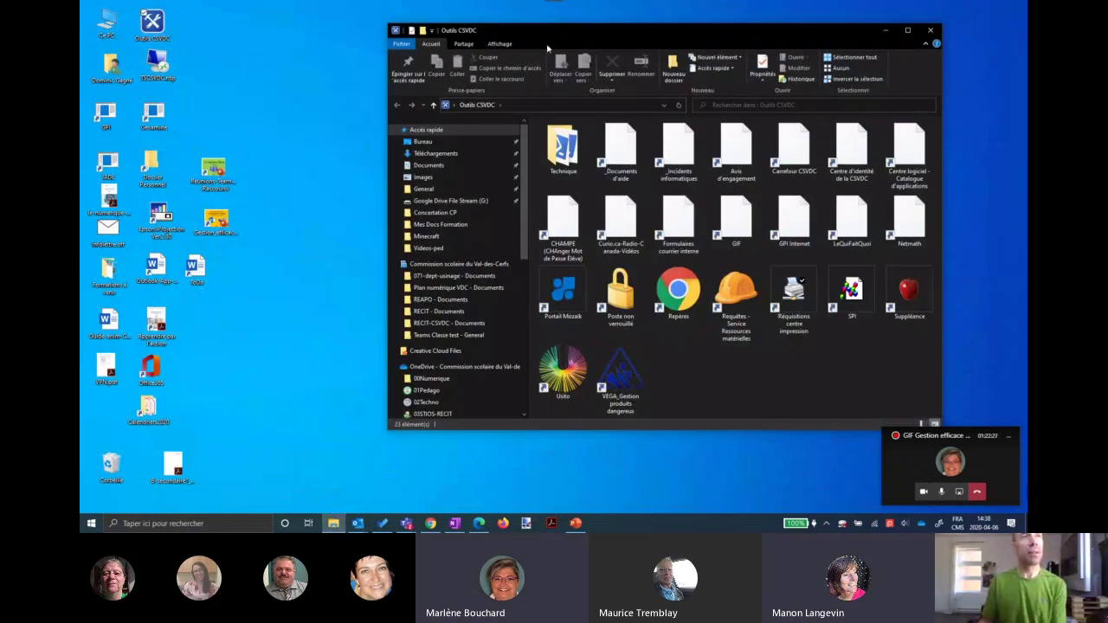
pyautogui.moveTo(547, 48); pyautogui.dragTo(455, 48)
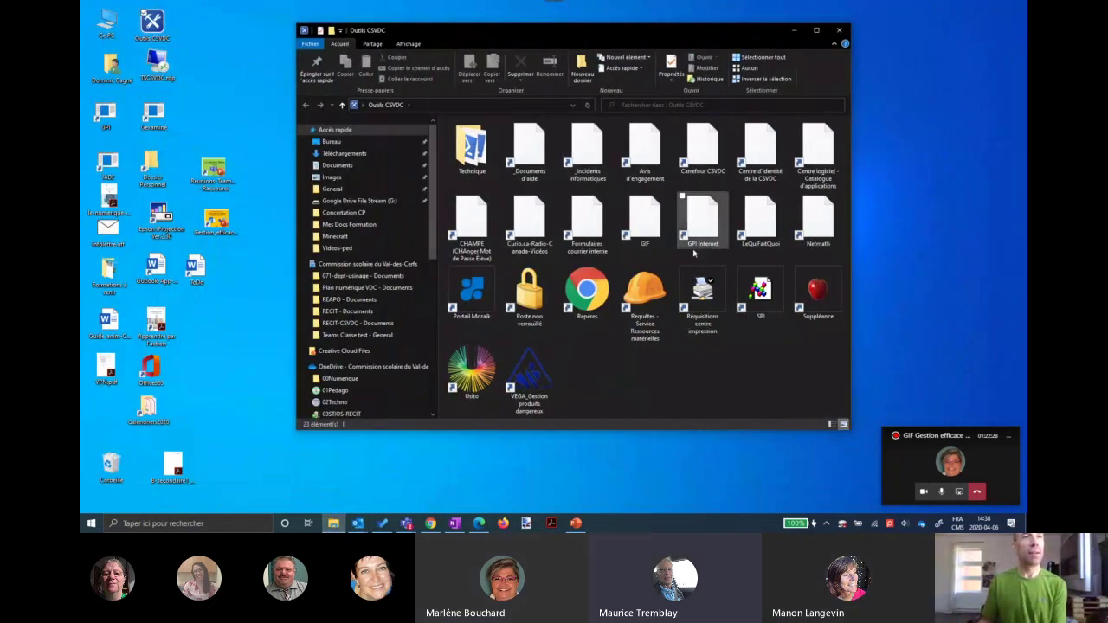
pyautogui.click(813, 159)
pyautogui.doubleClick(807, 170)
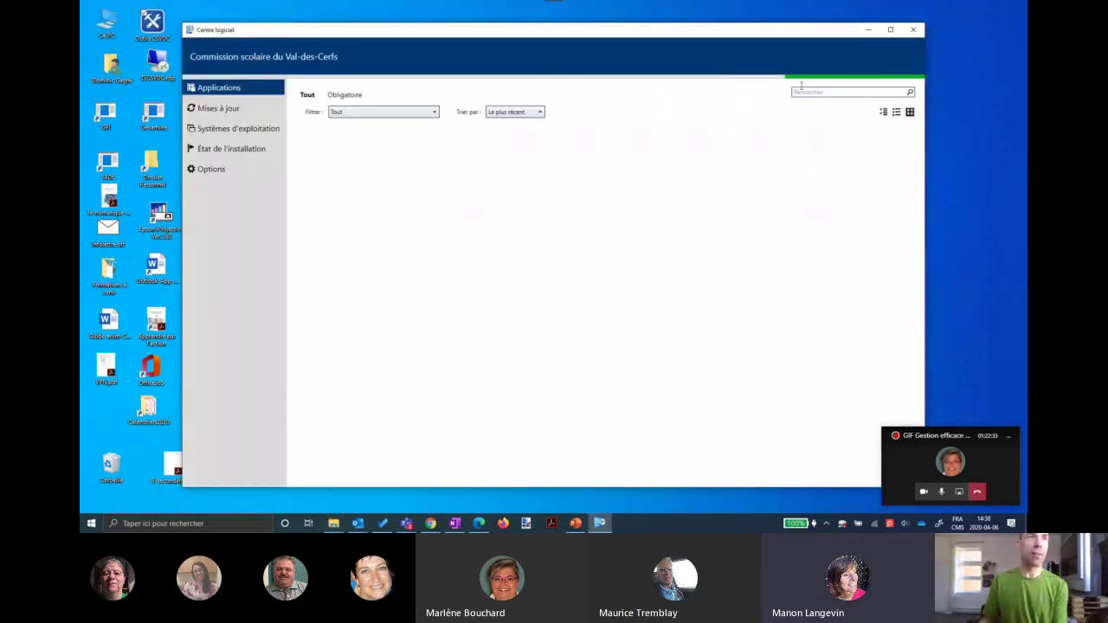
pyautogui.click(801, 93)
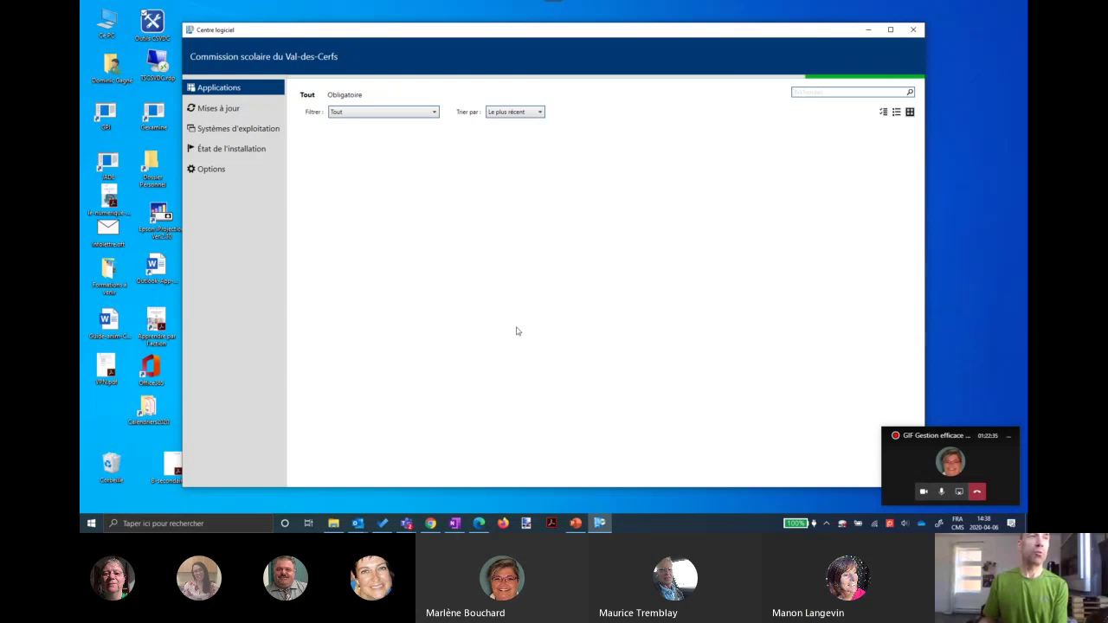
pyautogui.click(913, 30)
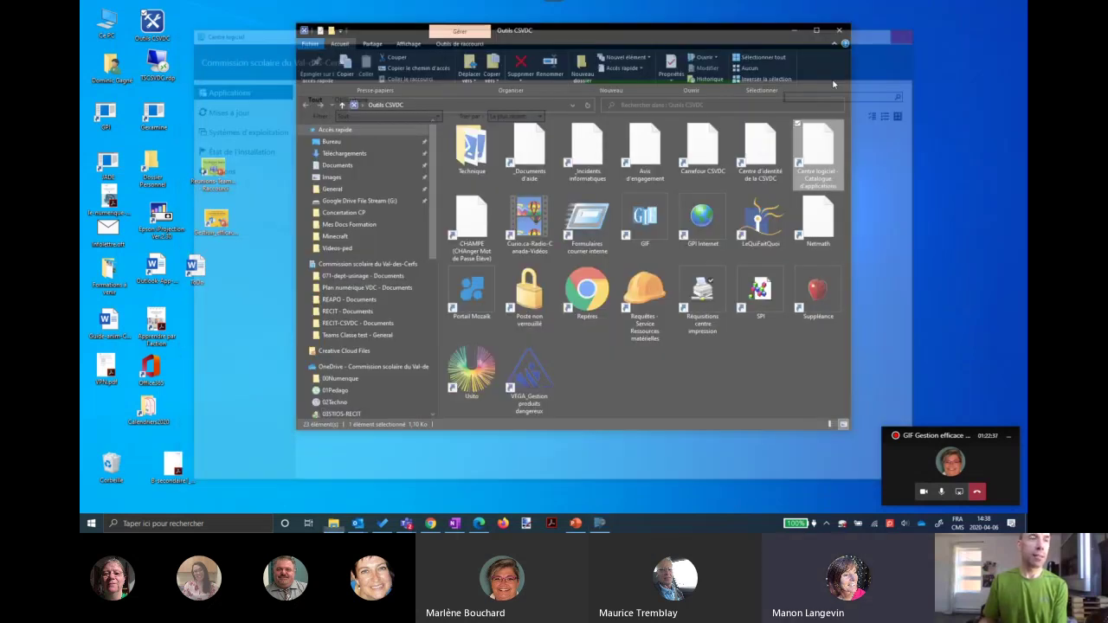
pyautogui.click(832, 33)
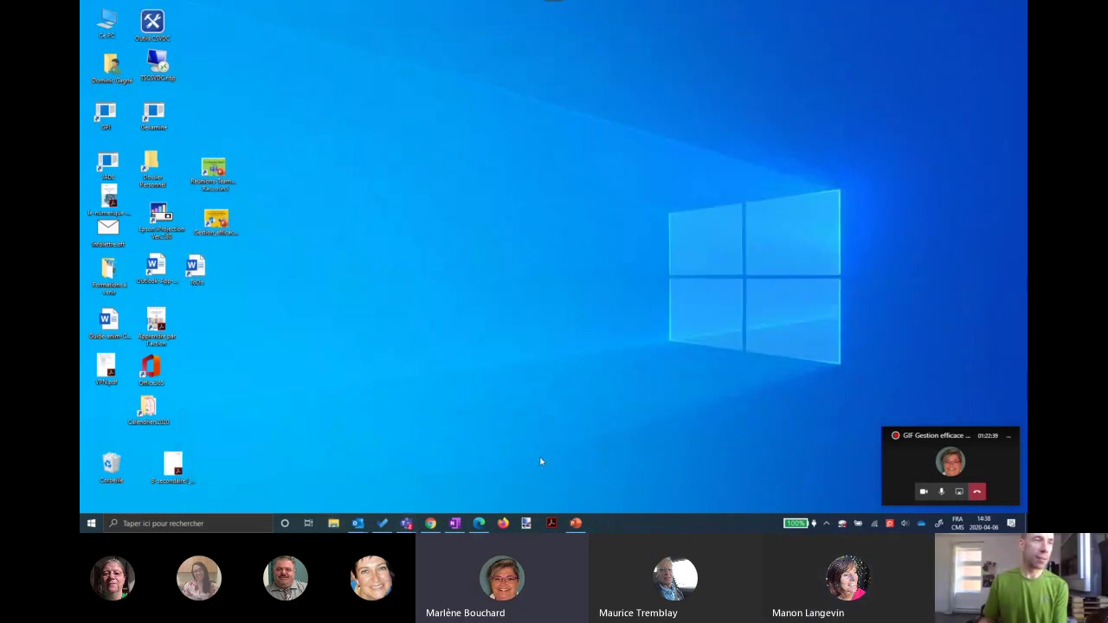
# Switch to Microsoft To Do and view the Liste partagée avec X and À explorer lists.
pyautogui.click(382, 523)
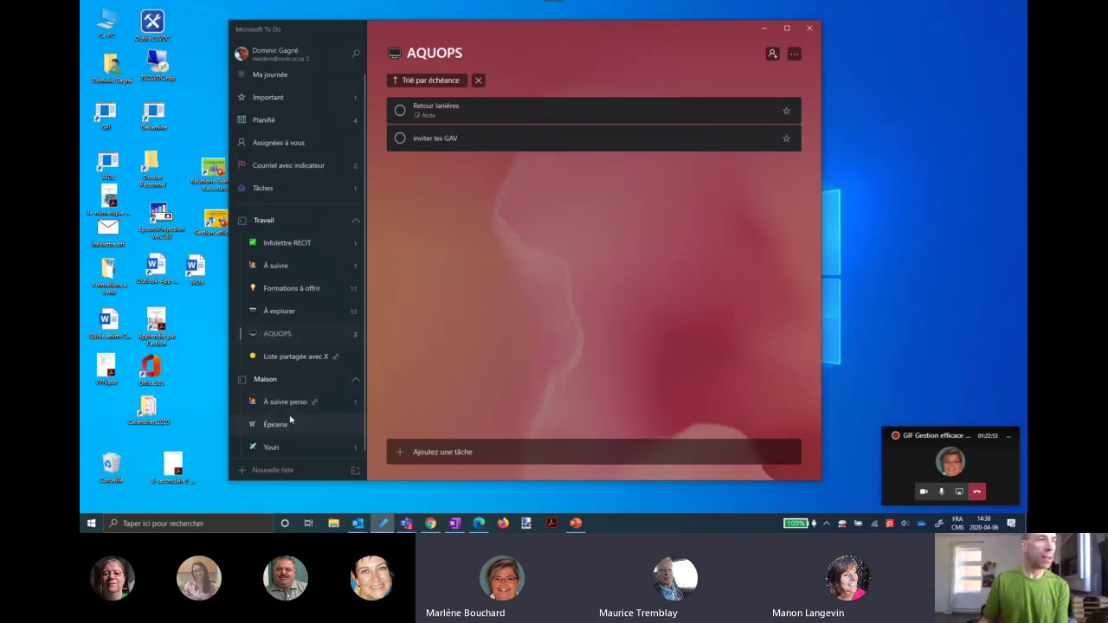
pyautogui.click(273, 362)
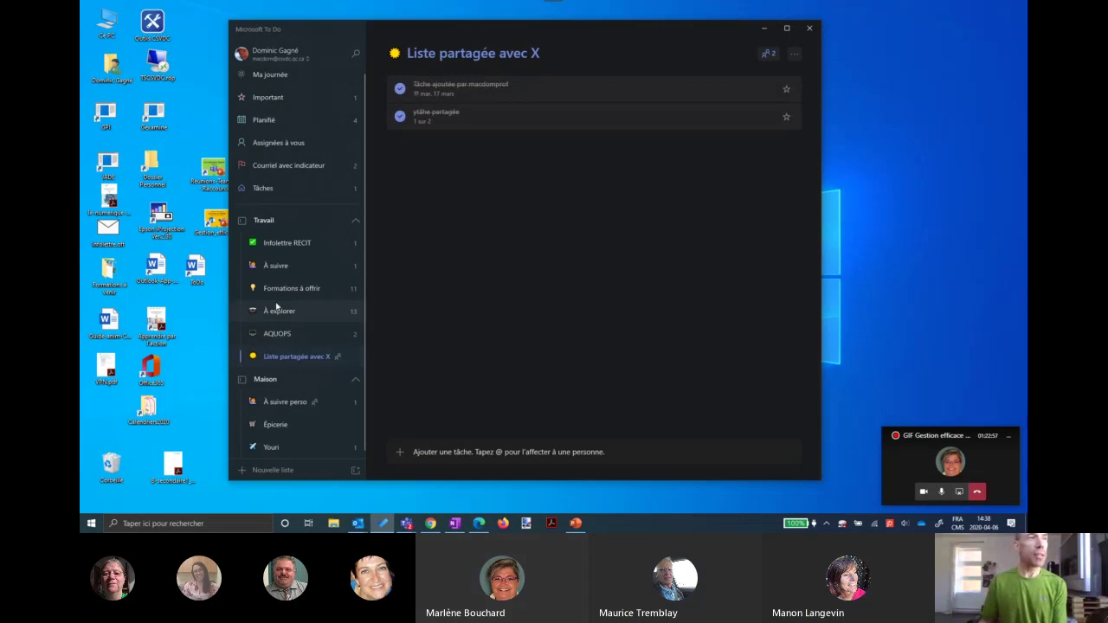
pyautogui.click(274, 317)
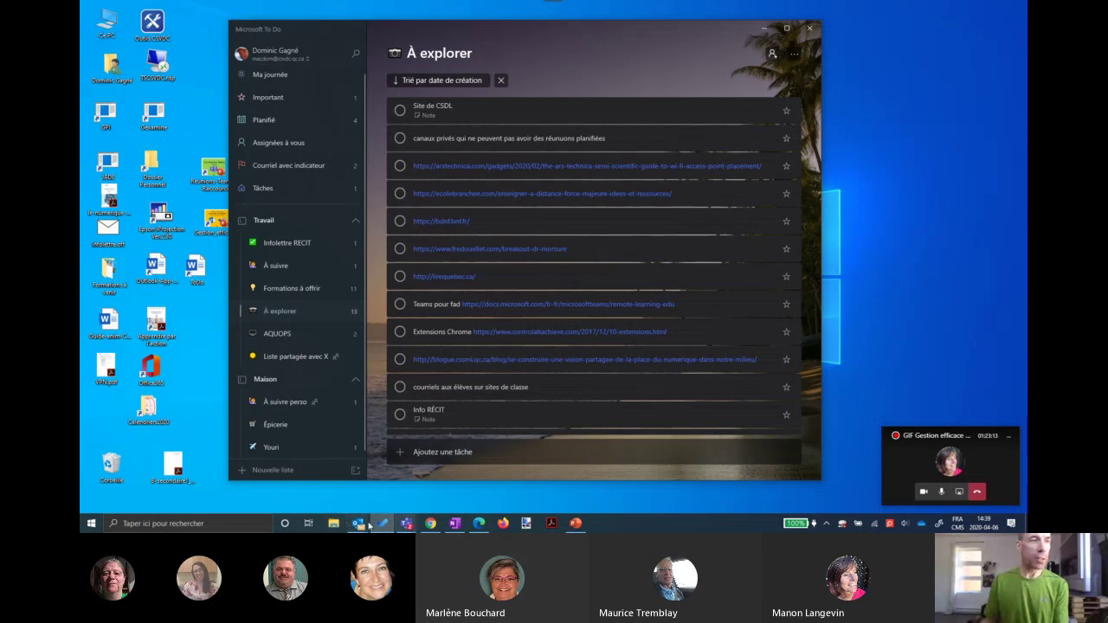
# Collapse the Travail and Maison list groups.
pyautogui.click(356, 222)
pyautogui.click(354, 245)
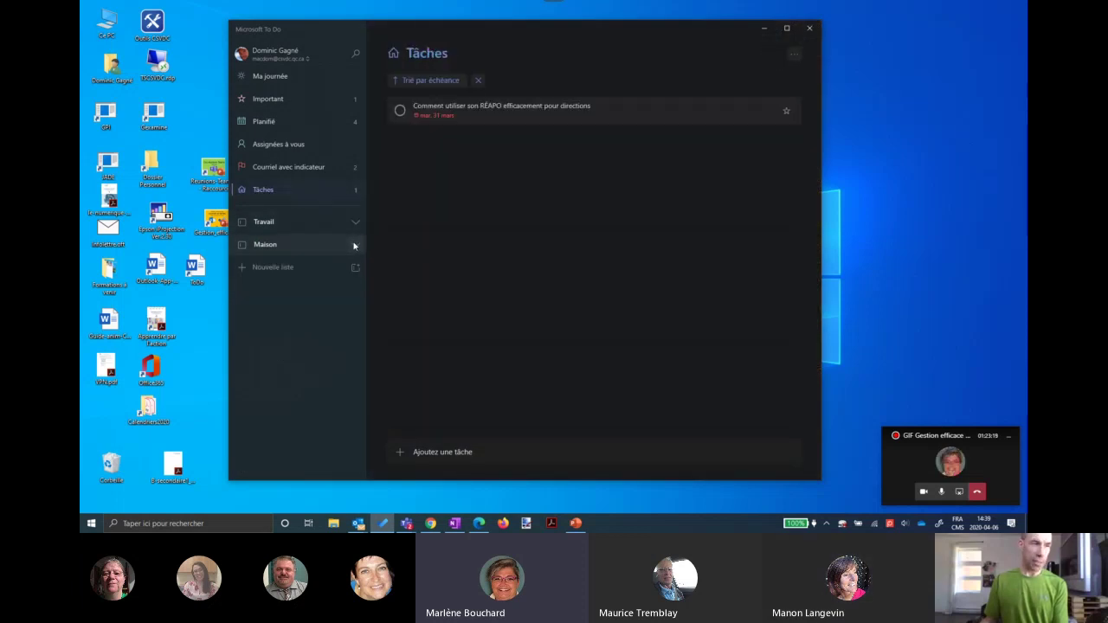
pyautogui.moveTo(381, 527)
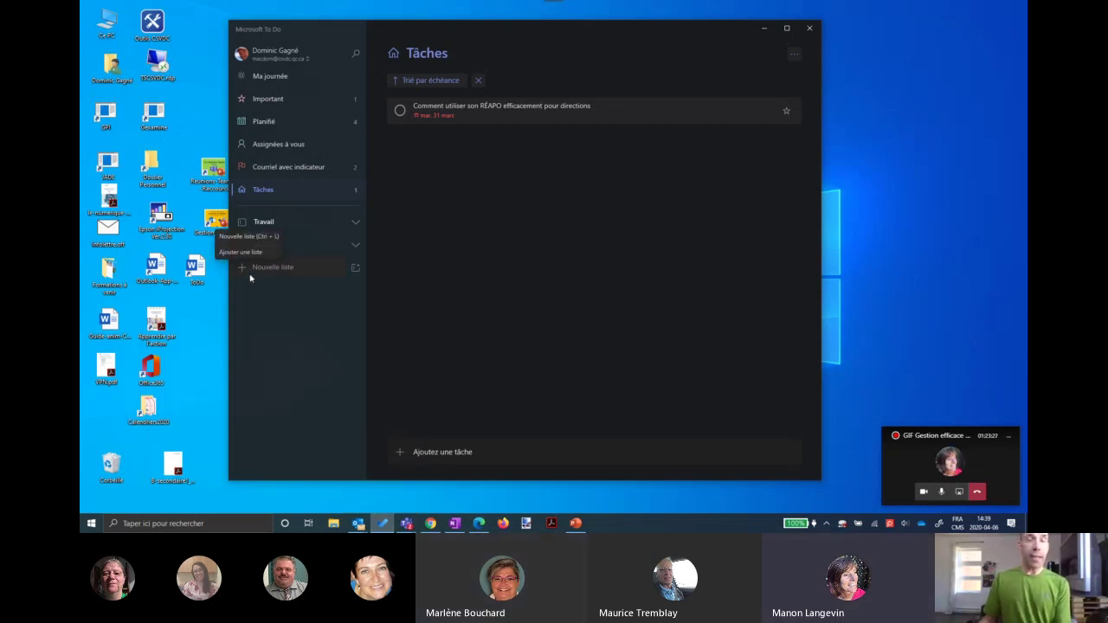
# Expand the Maison group and add the task "mayo" to its Épicerie list.
pyautogui.click(354, 245)
pyautogui.click(282, 291)
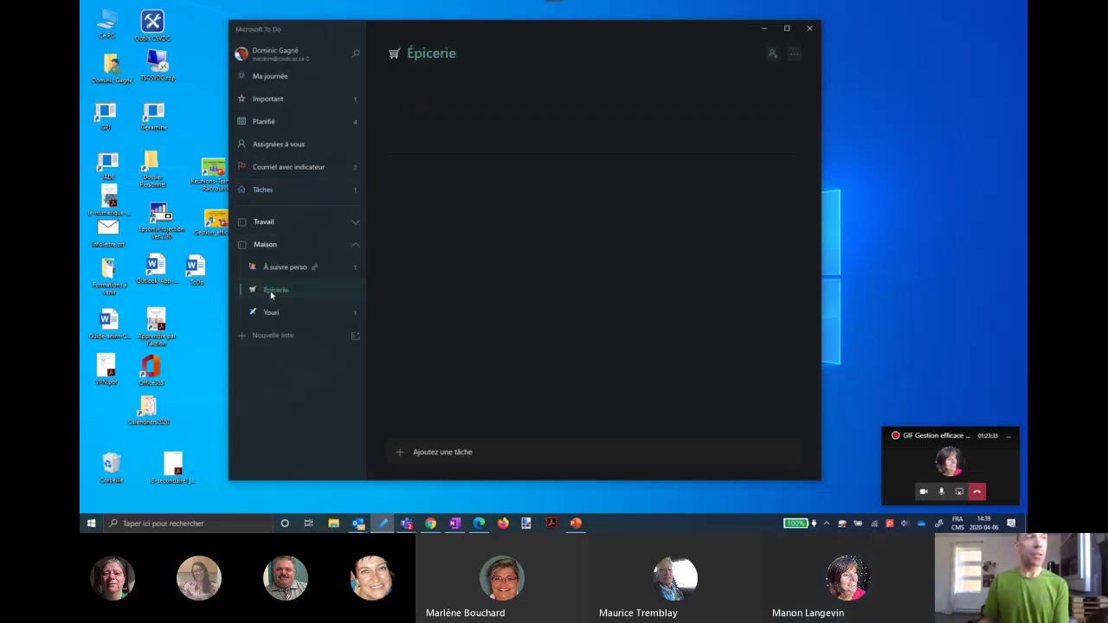
pyautogui.click(442, 454)
pyautogui.write('mayo')
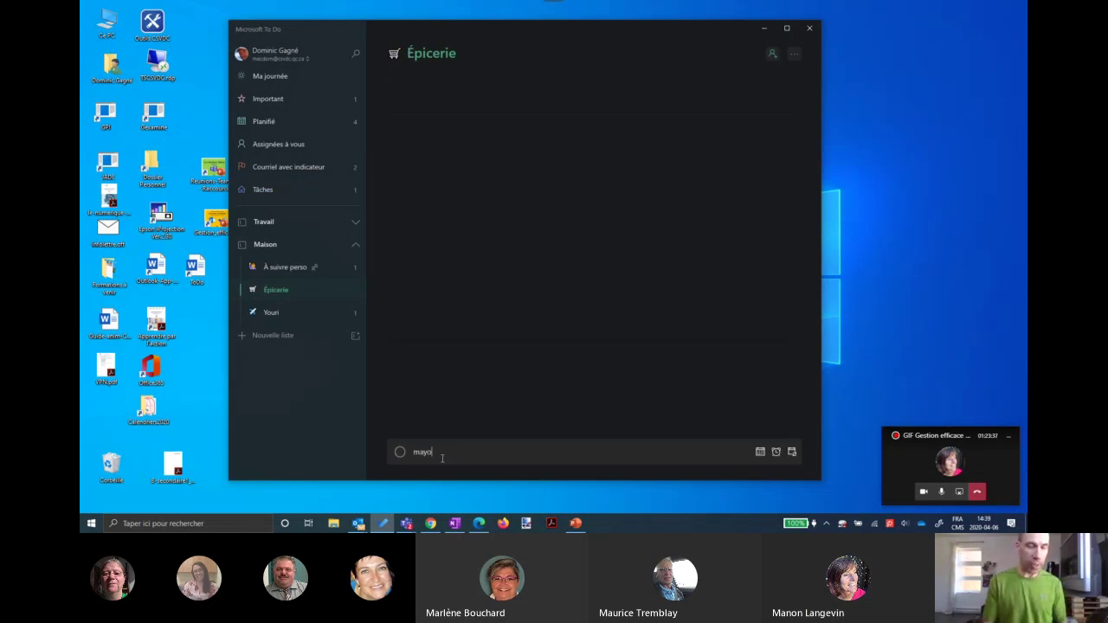
pyautogui.press('Return')
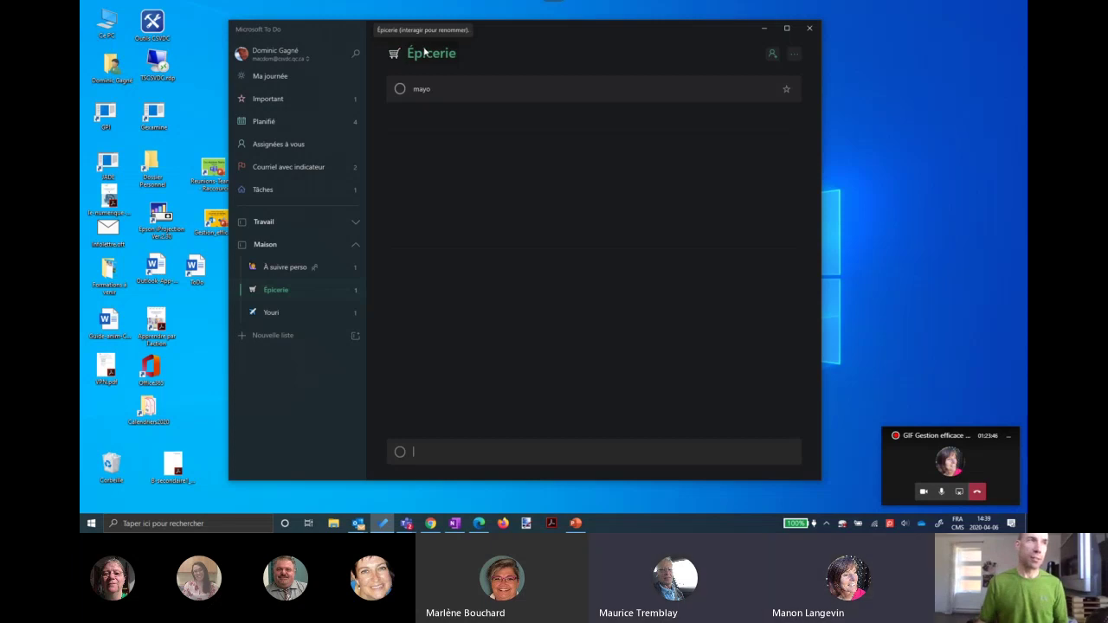
# Collapse and re-expand the Maison group, and reopen its Épicerie list.
pyautogui.click(276, 291)
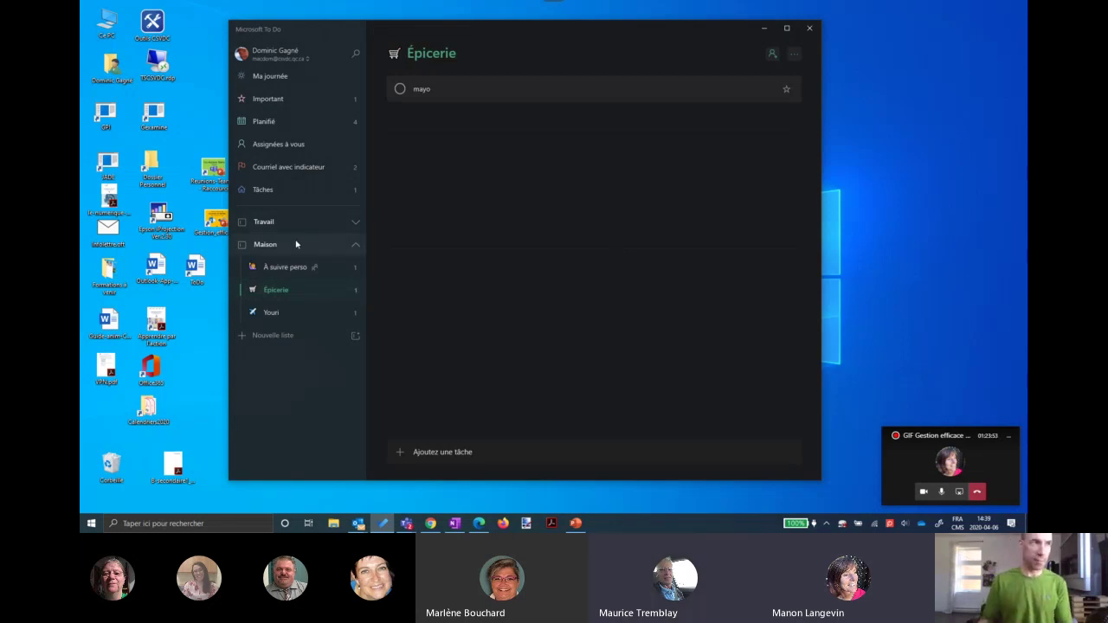
pyautogui.click(355, 249)
pyautogui.click(355, 248)
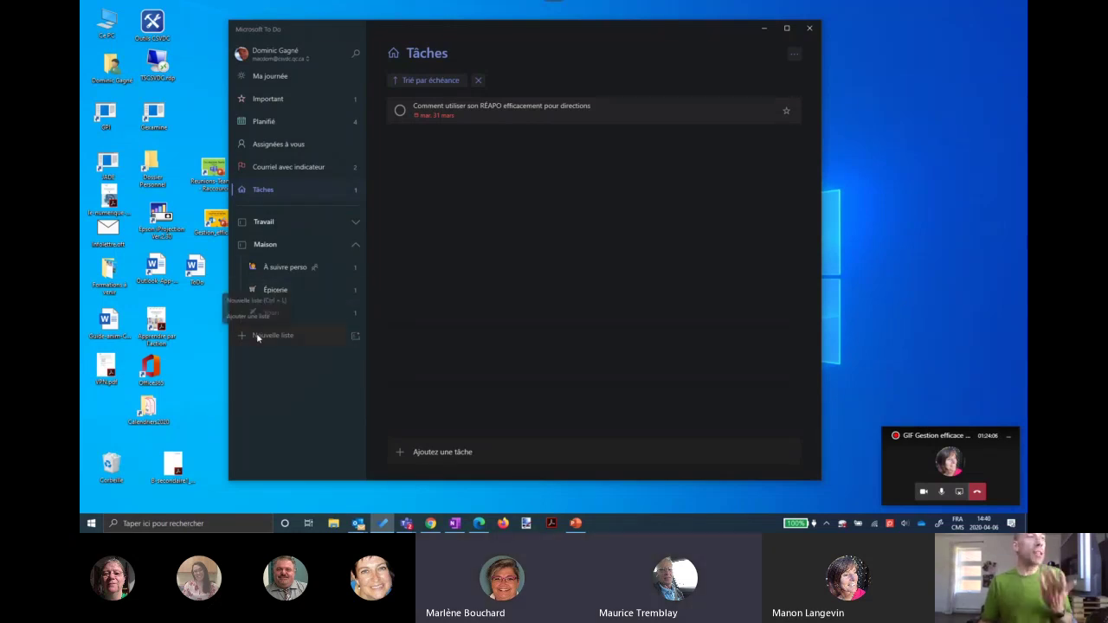
pyautogui.click(271, 289)
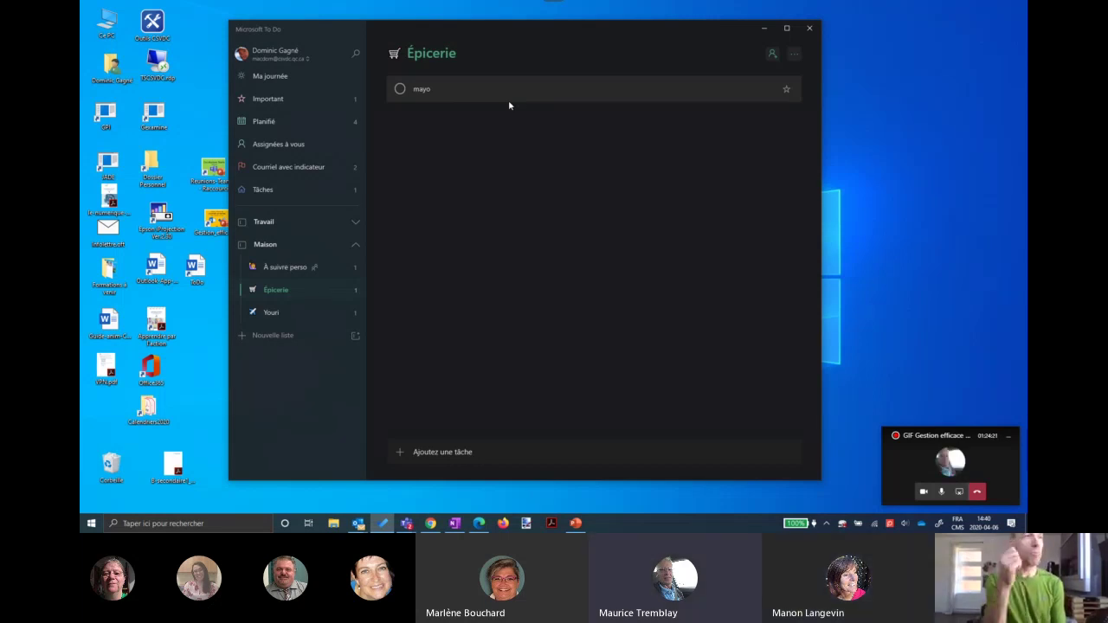
# View the flagged emails in Courriel avec indicateur, and switch to the Outlook on the web inbox.
pyautogui.click(321, 168)
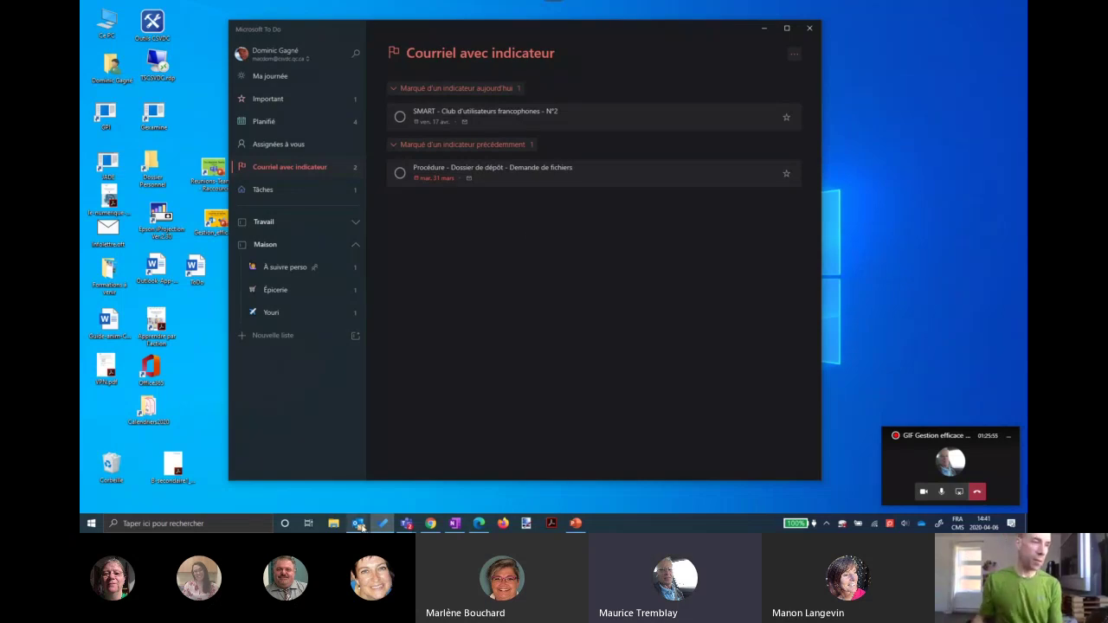
pyautogui.moveTo(360, 525)
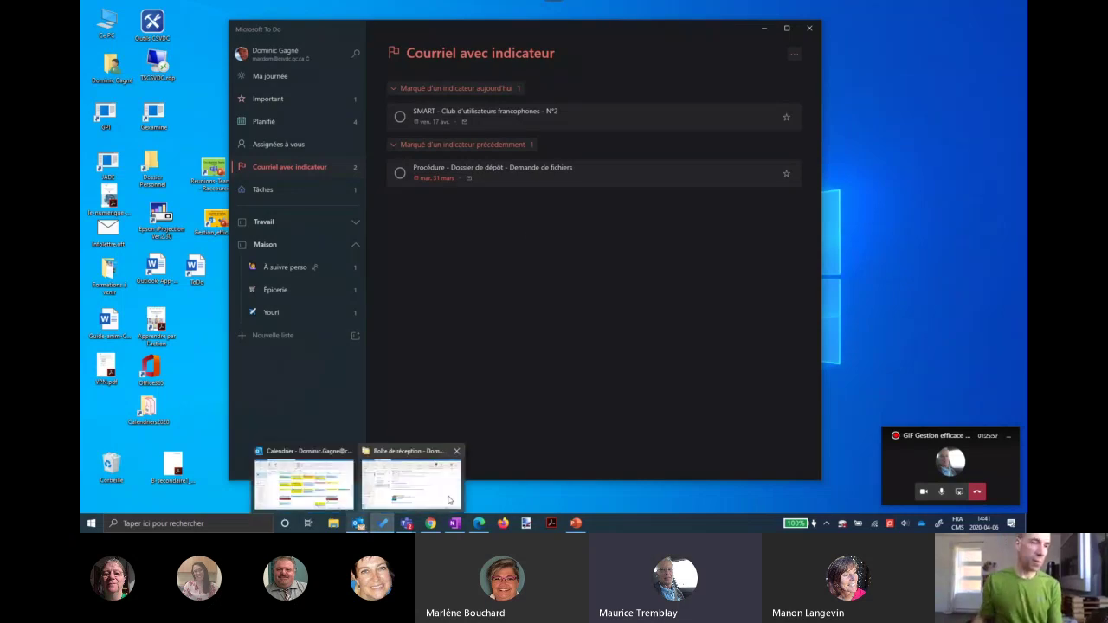
pyautogui.moveTo(478, 525)
pyautogui.click(479, 485)
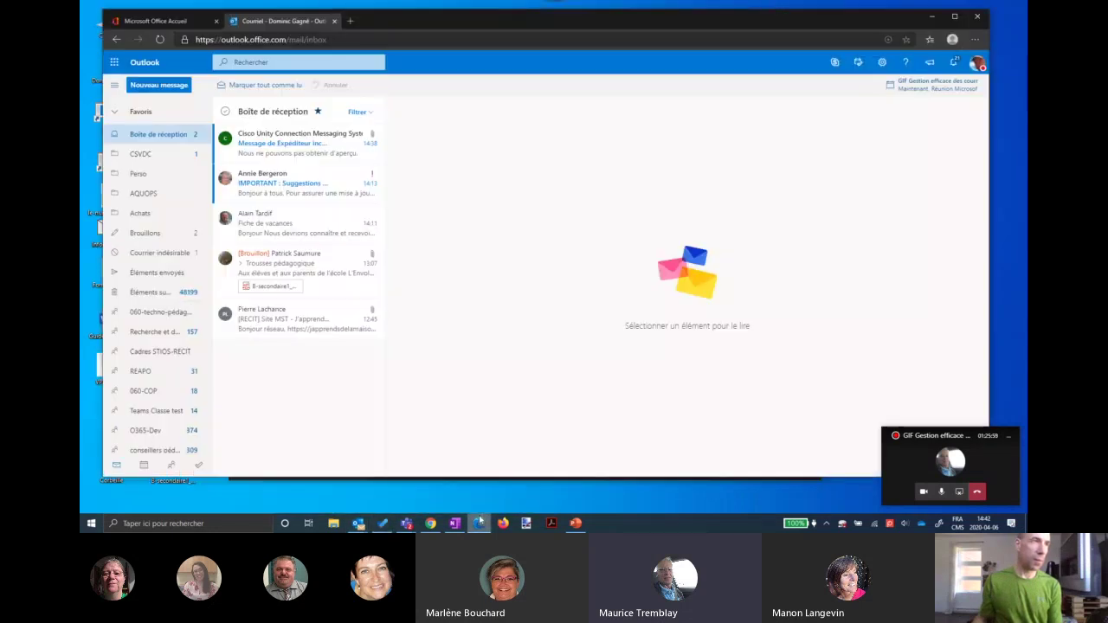
# Open the email "[RECIT] Site MST - J'apprends de la maison" and review its available actions, including Assigner un suivi.
pyautogui.click(305, 320)
pyautogui.rightClick(306, 322)
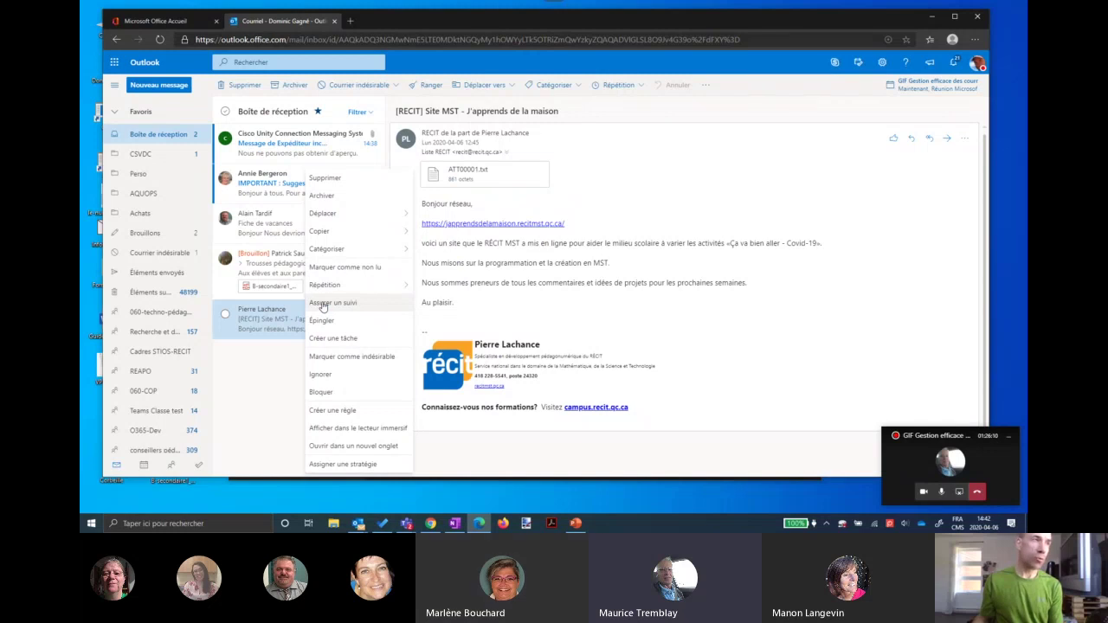
pyautogui.click(288, 368)
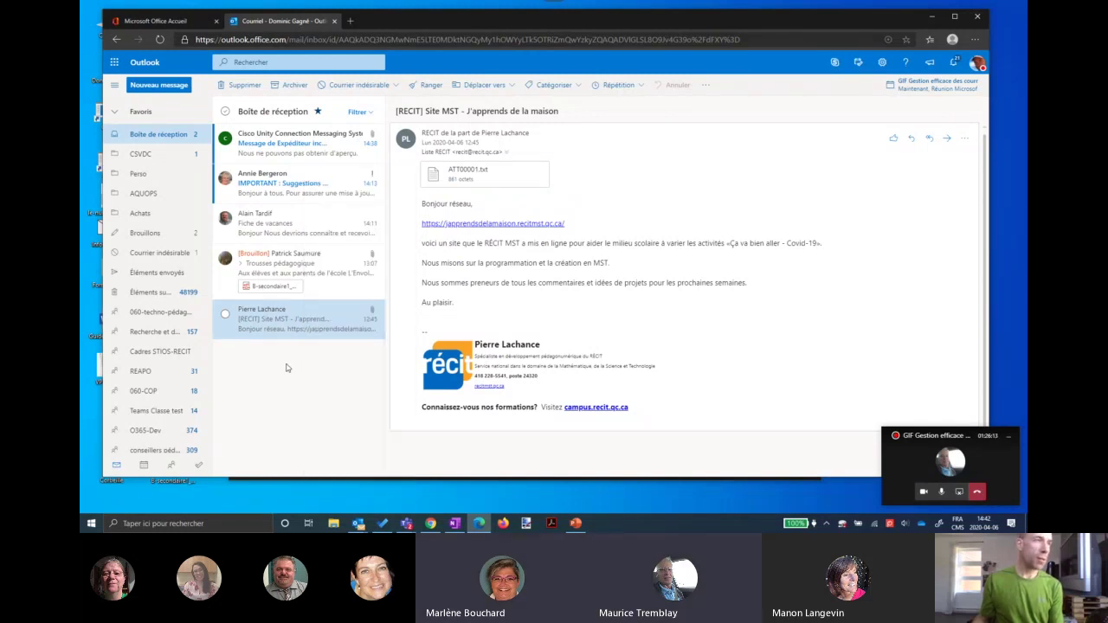
# Minimise the browser window and shift the To Do window slightly across the desktop.
pyautogui.click(933, 18)
pyautogui.moveTo(691, 29); pyautogui.dragTo(705, 22)
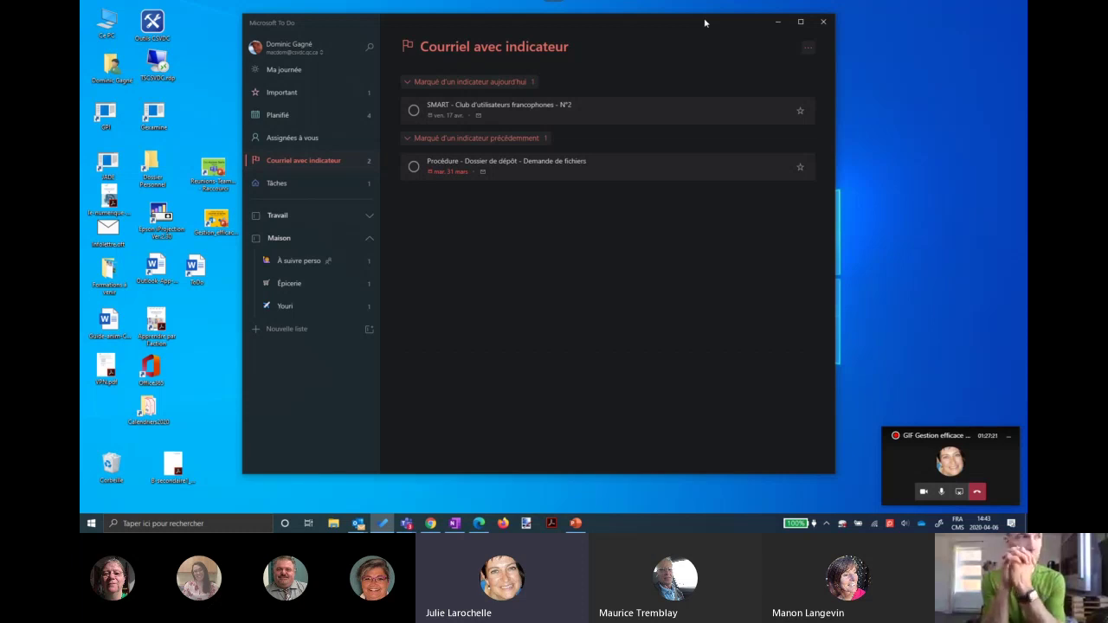
# Expand and collapse the Maison and Travail list groups to view the lists they contain.
pyautogui.click(369, 238)
pyautogui.click(370, 239)
pyautogui.click(367, 218)
pyautogui.click(367, 218)
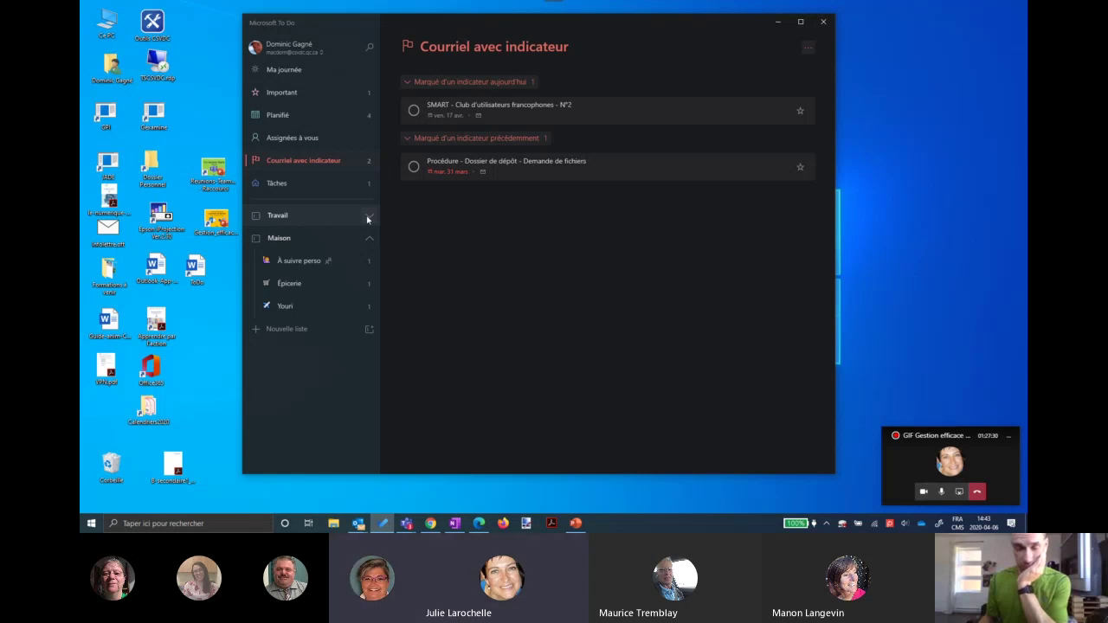
pyautogui.click(368, 218)
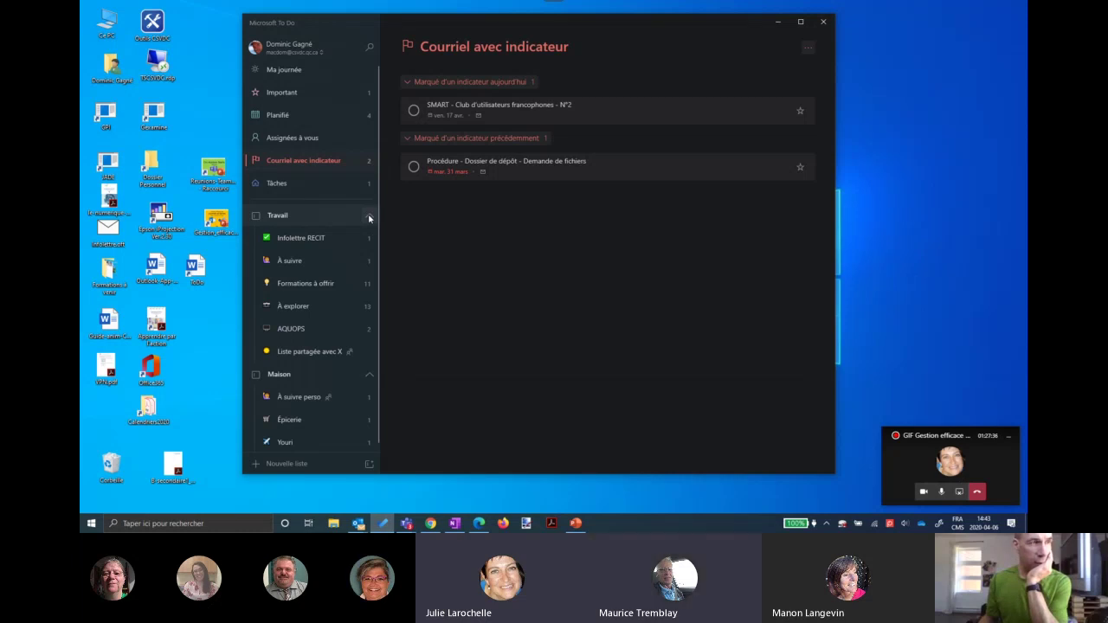
pyautogui.click(368, 218)
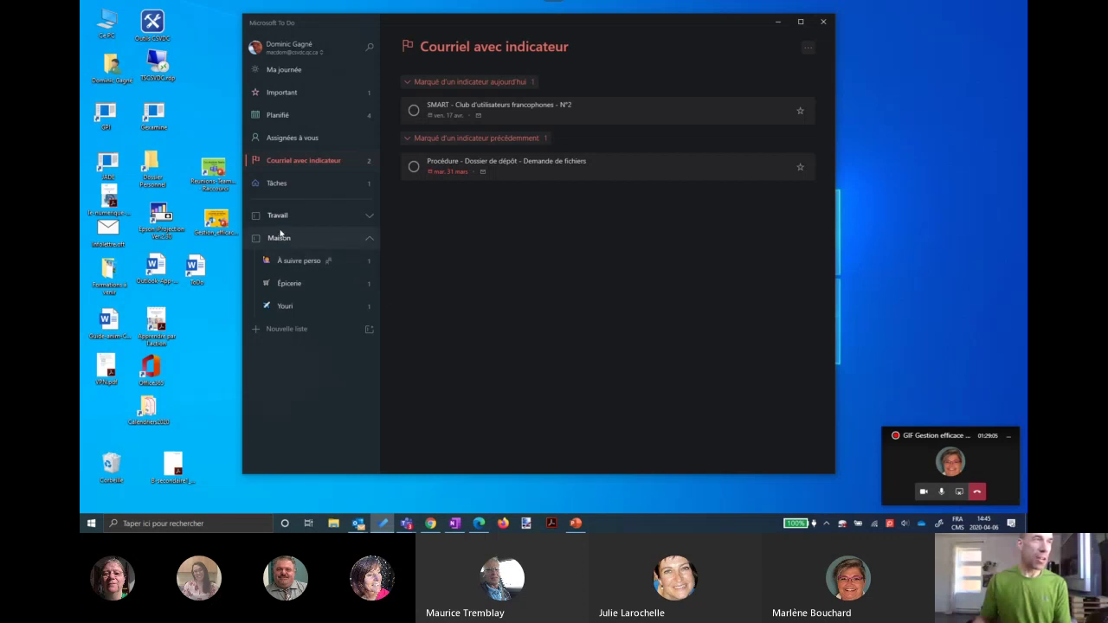
# Collapse the Maison group, and open the À explorer list in the Travail group.
pyautogui.click(369, 238)
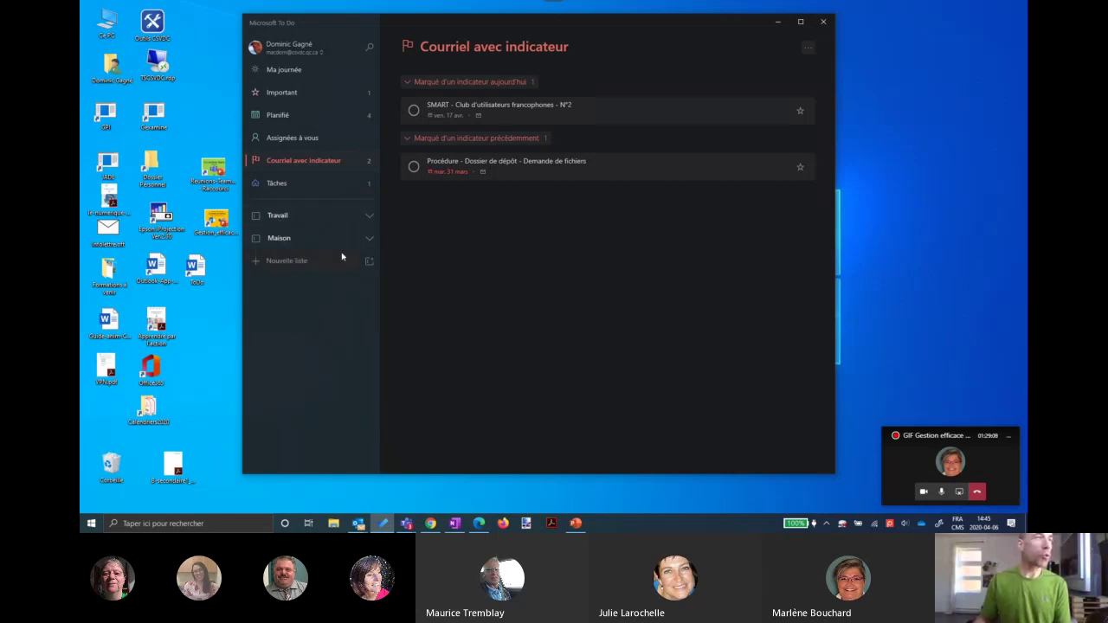
pyautogui.click(371, 218)
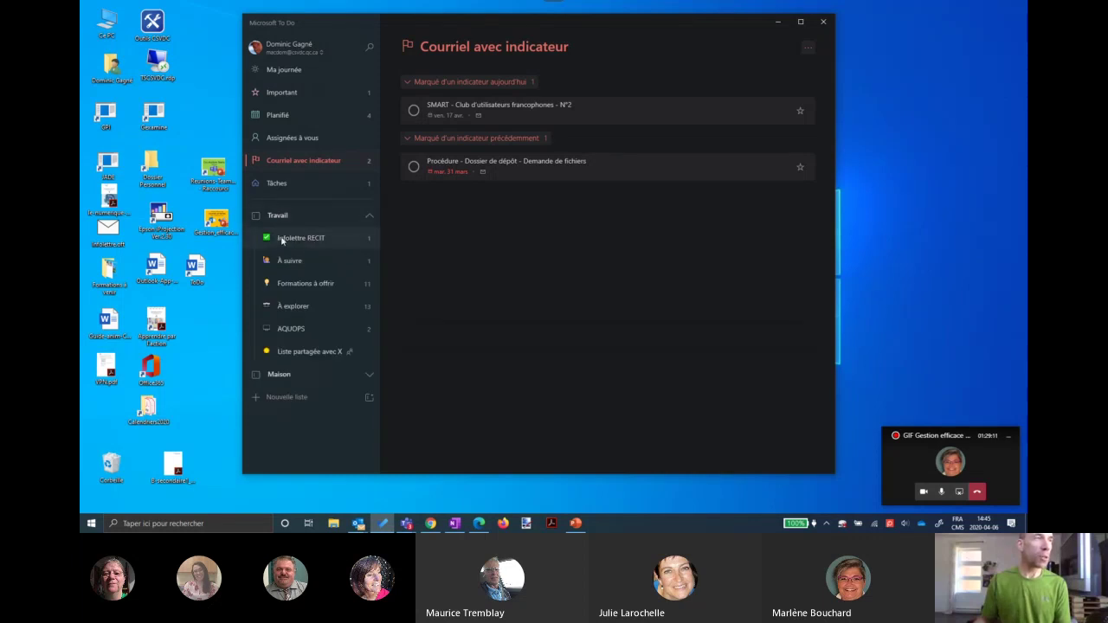
pyautogui.click(295, 308)
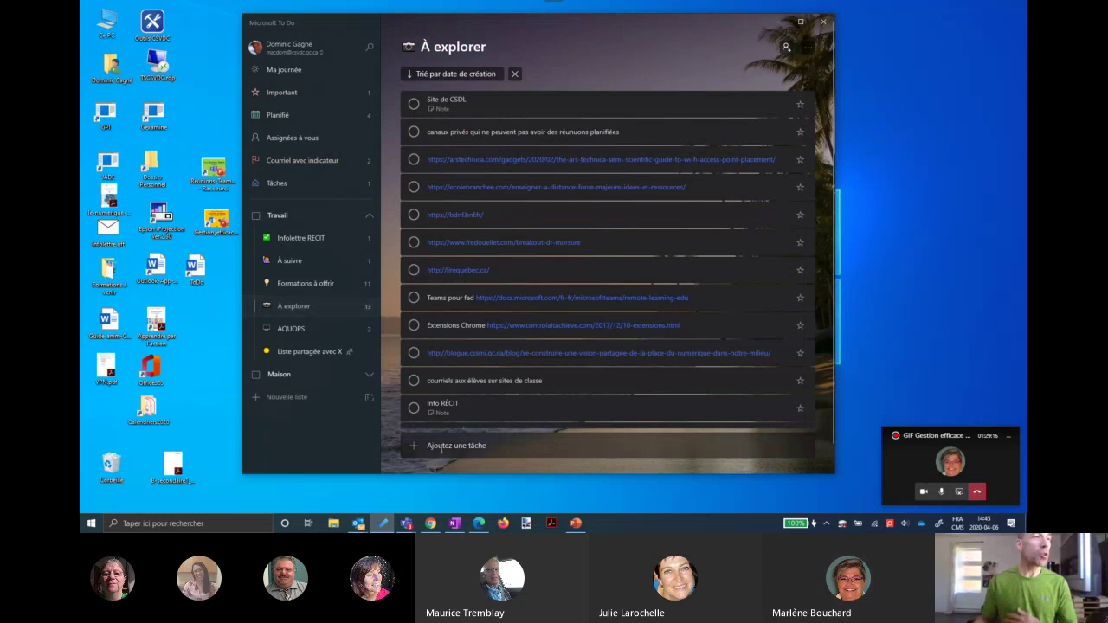
# Add the task "le trésor de dkfjghslkjd fhldskjg ldsg" to the À explorer list.
pyautogui.click(441, 451)
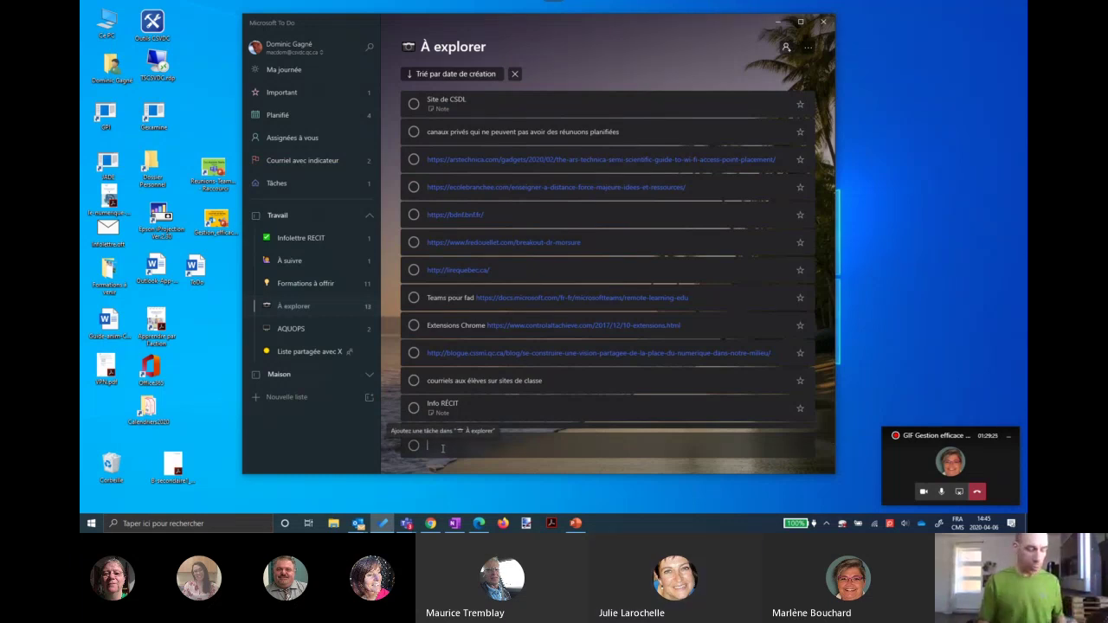
pyautogui.write('le trés')
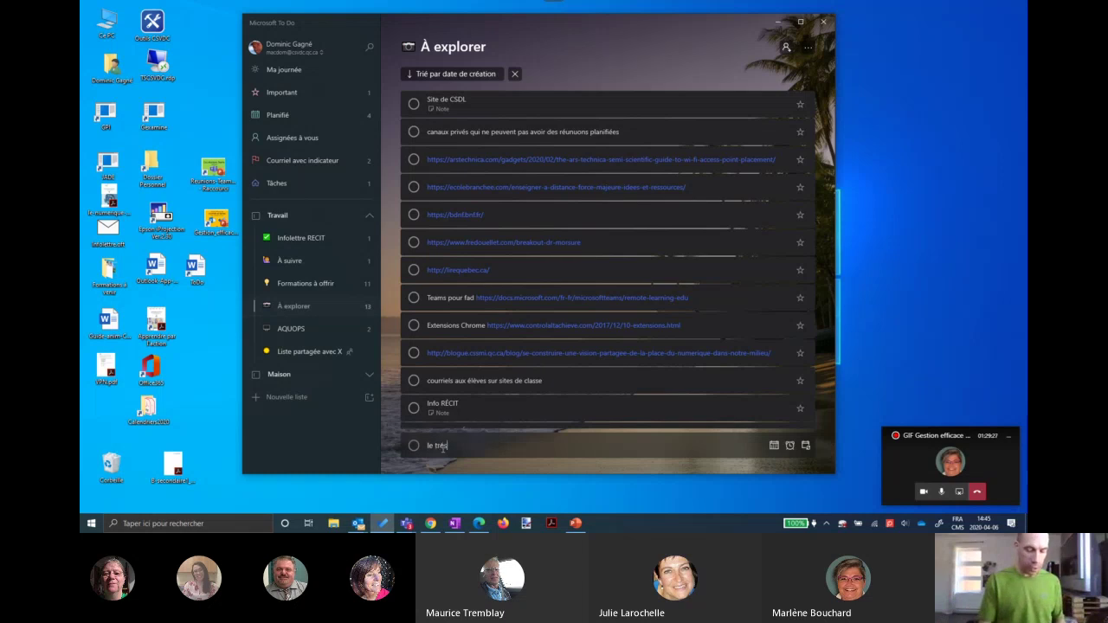
pyautogui.write('or de dkfjghslkjd fhldskjg ldsg')
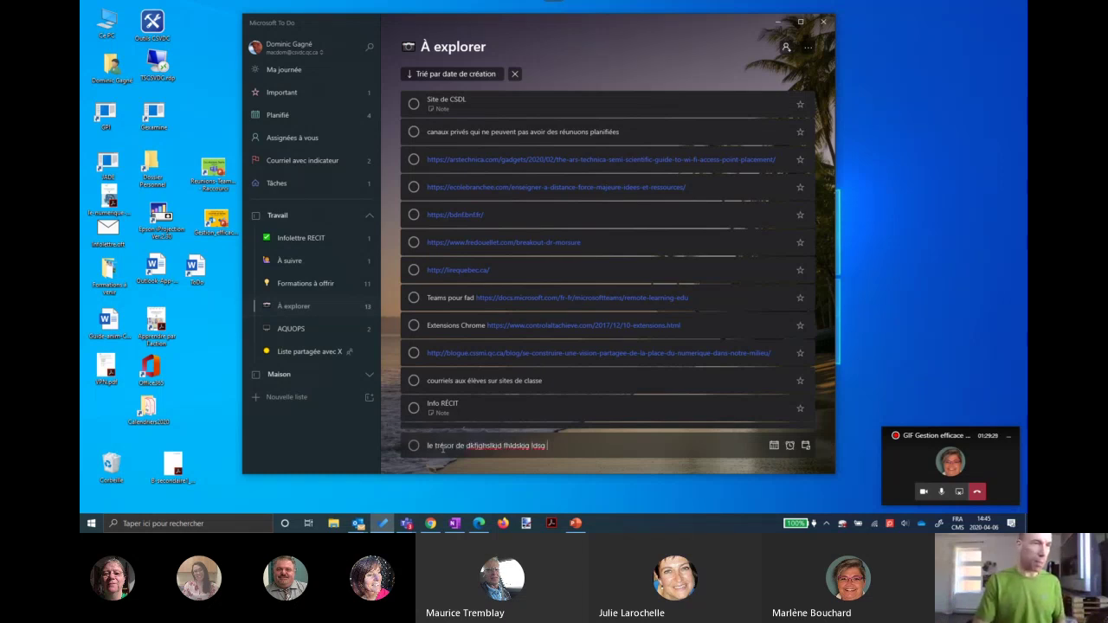
pyautogui.press('Return')
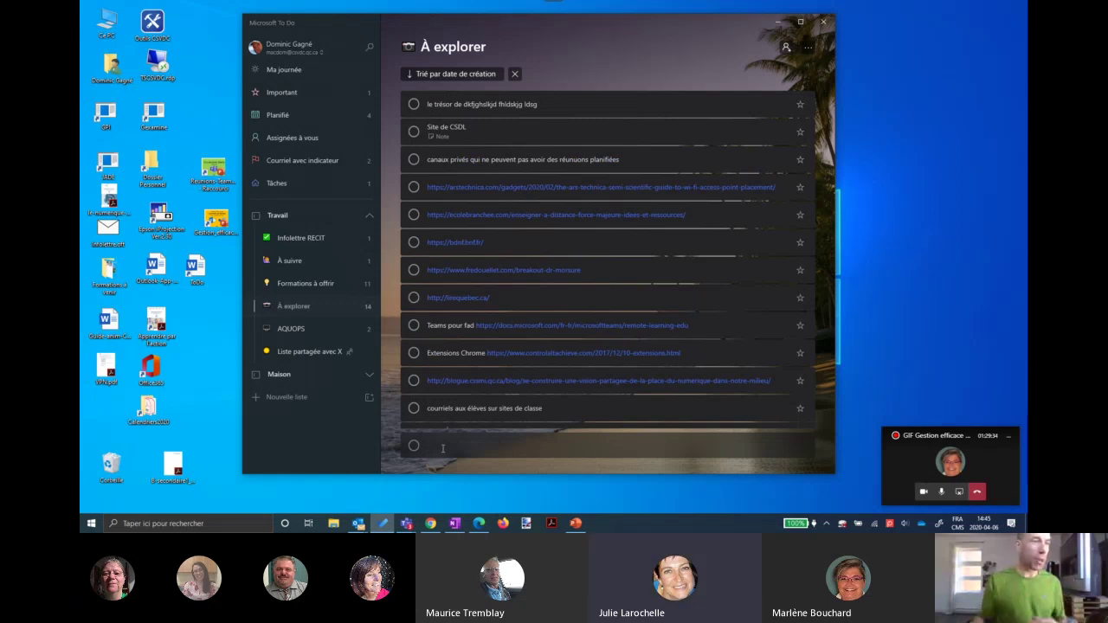
# Open the task "courriels aux élèves sur sites de classe" and review its reminder and due-date choices, including a custom date and time.
pyautogui.click(561, 411)
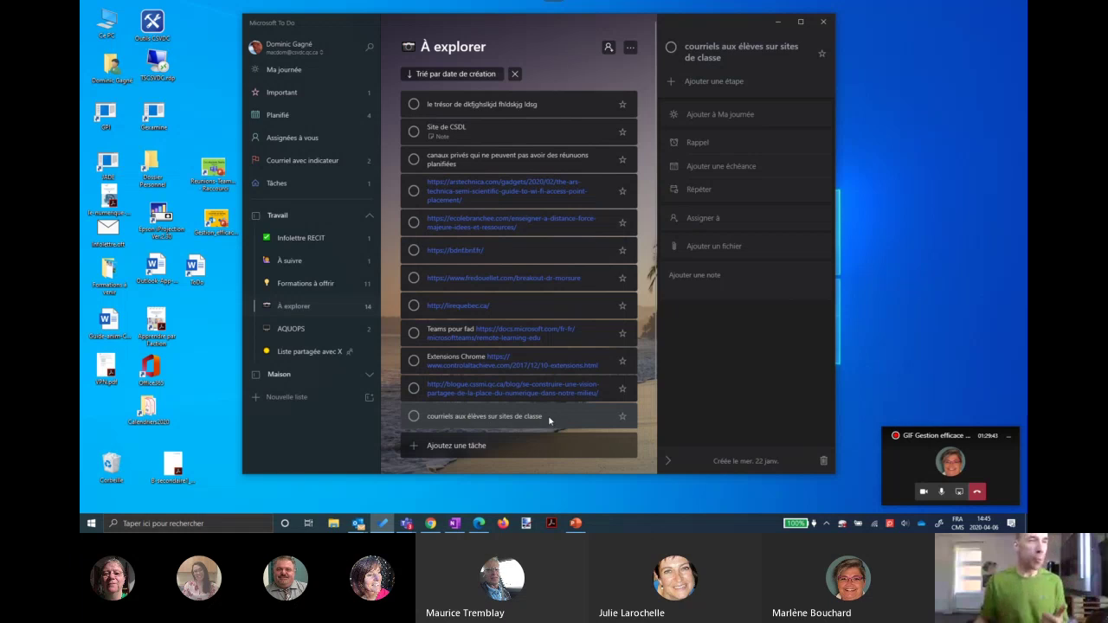
pyautogui.click(703, 145)
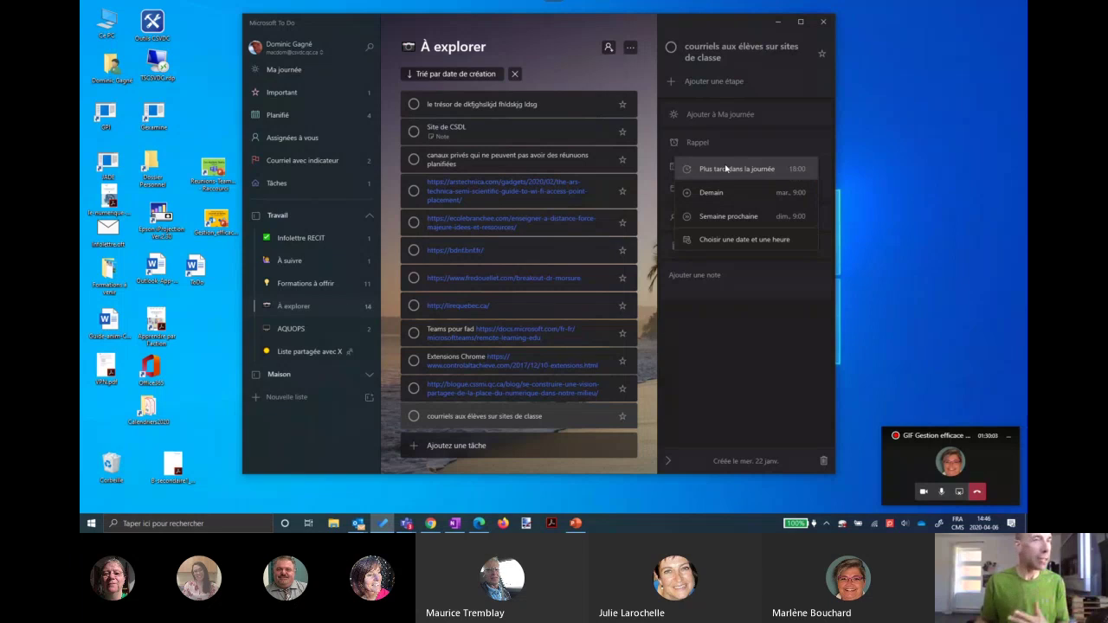
pyautogui.click(724, 239)
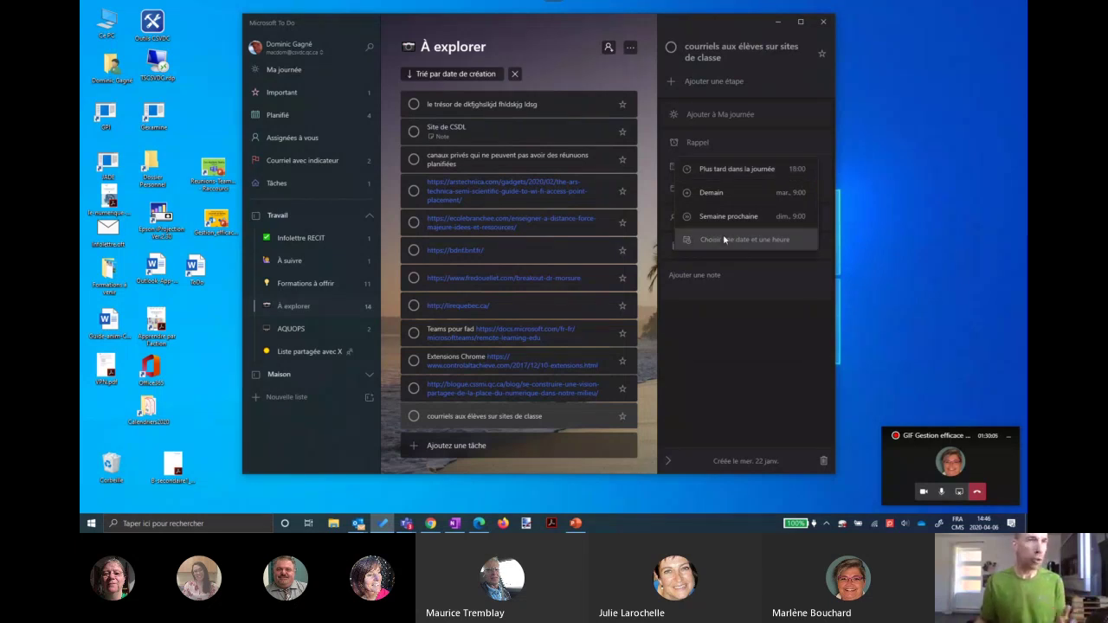
pyautogui.click(742, 226)
pyautogui.click(724, 317)
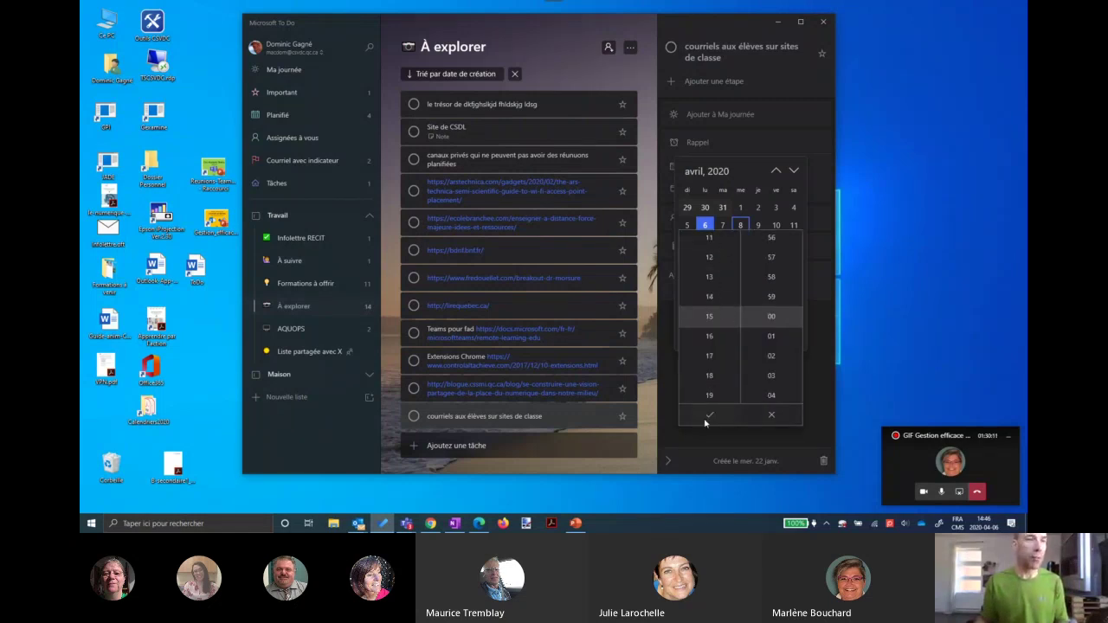
pyautogui.click(773, 416)
pyautogui.click(711, 338)
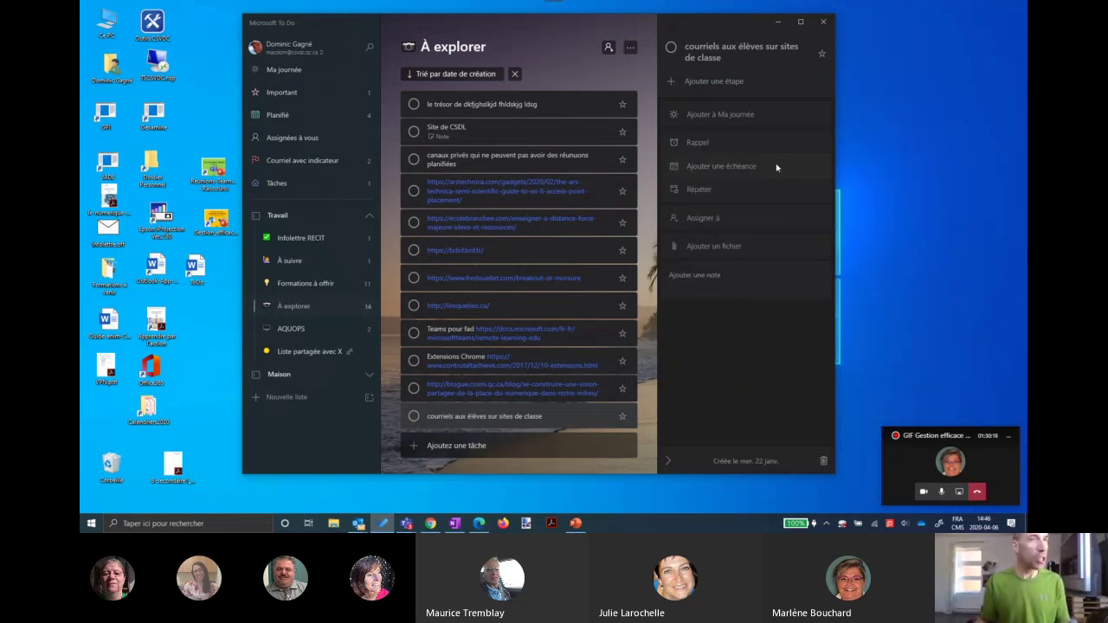
pyautogui.click(734, 166)
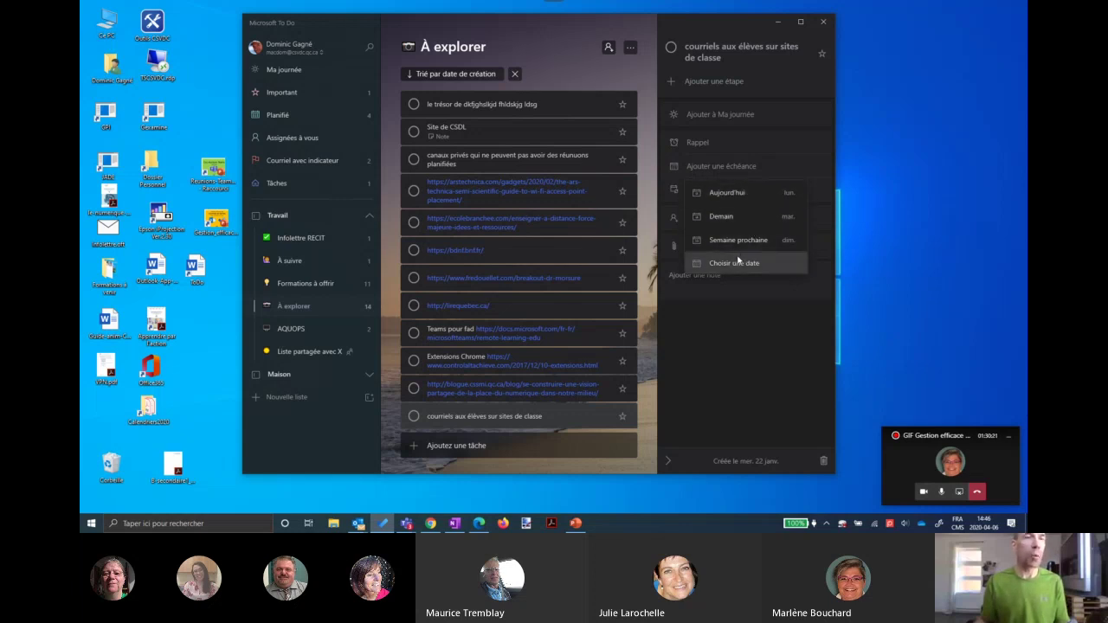
pyautogui.click(779, 335)
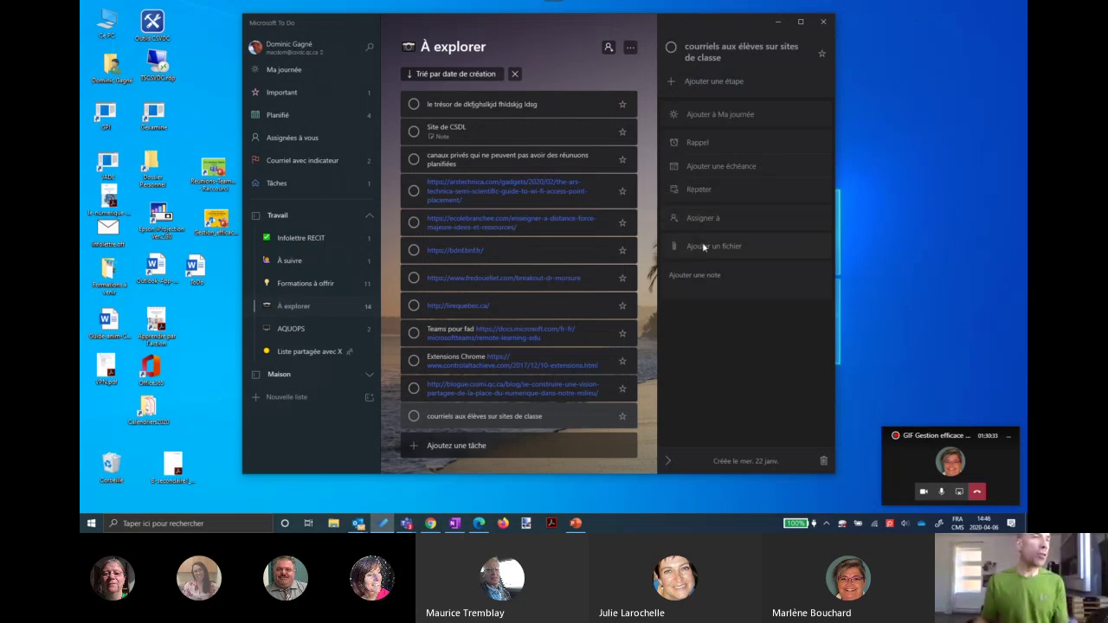
# Enter several lines of placeholder text as a note on the task "courriels aux élèves sur sites de classe".
pyautogui.click(705, 272)
pyautogui.write('gi j hg')
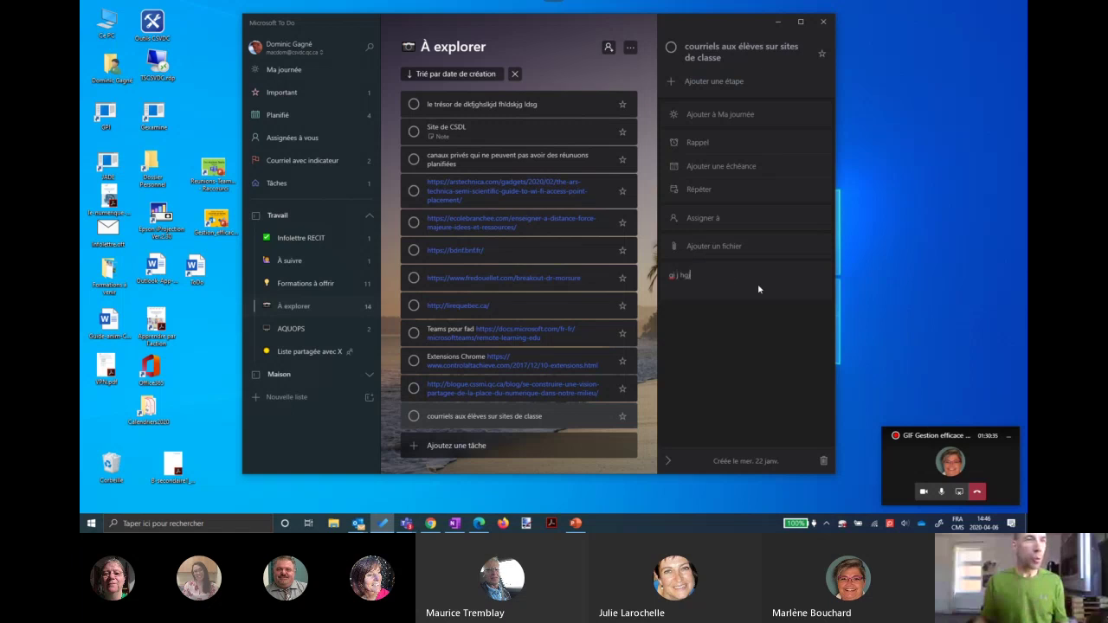
pyautogui.write('i hgfgf hgf hgf j hgf j hgf gf hi gf hgf f fhgf')
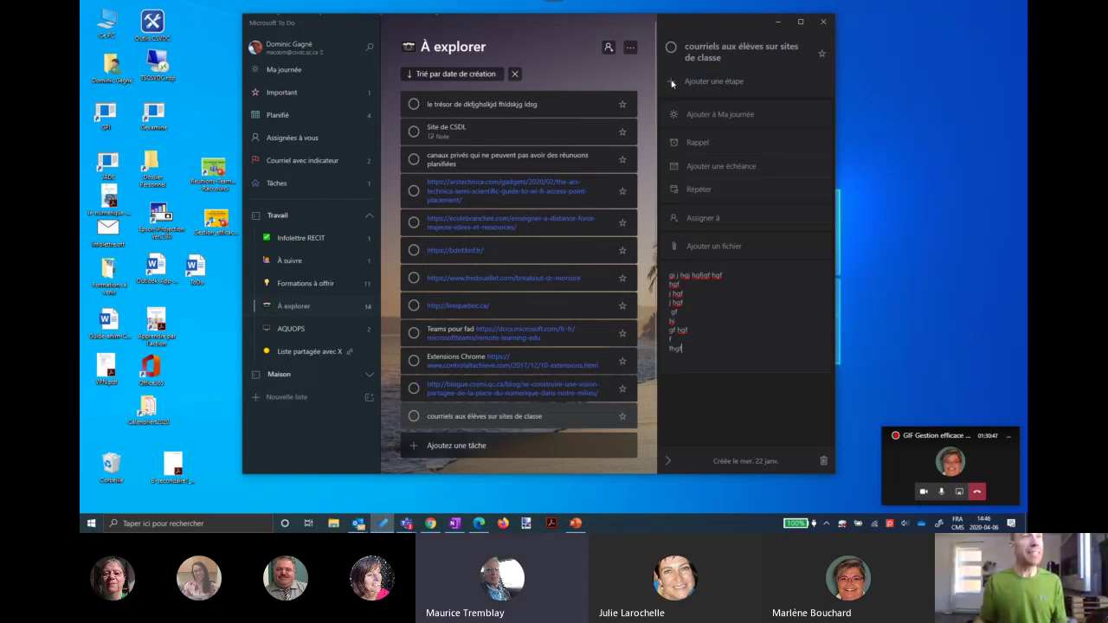
pyautogui.doubleClick(697, 46)
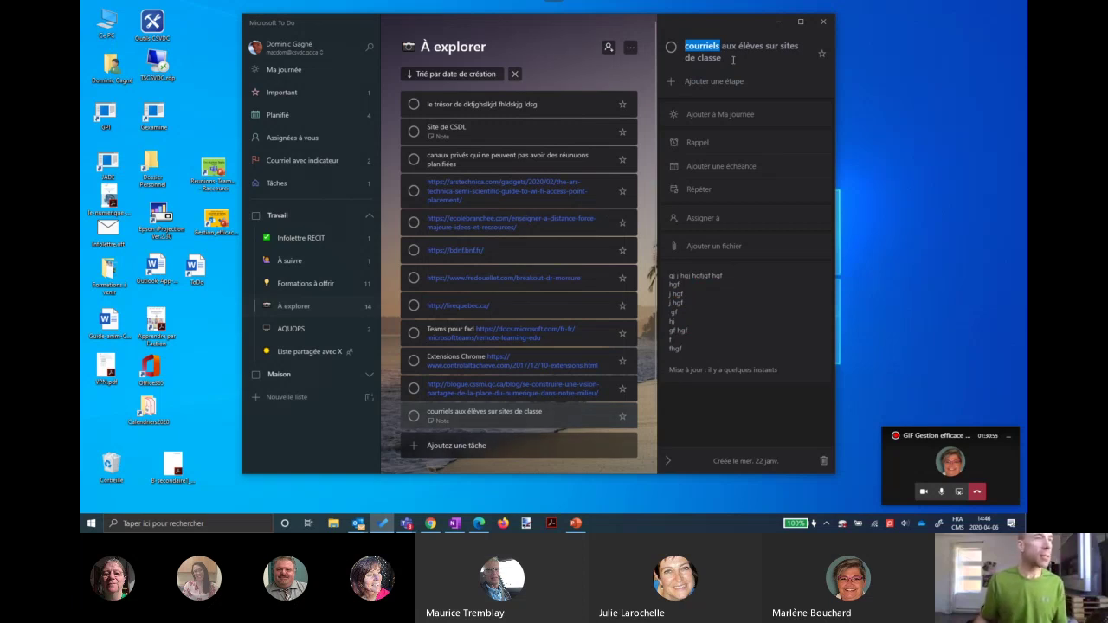
pyautogui.click(465, 446)
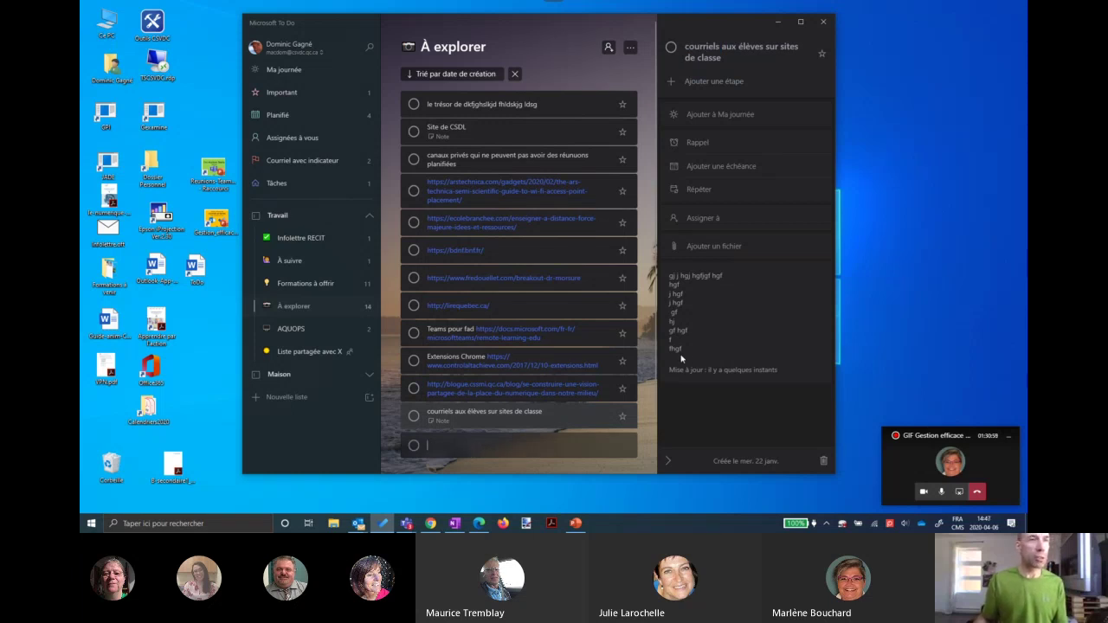
# Delete all the placeholder note text from the task "courriels aux élèves sur sites de classe".
pyautogui.moveTo(681, 350); pyautogui.dragTo(681, 243)
pyautogui.press('BackSpace')
pyautogui.press('BackSpace')
pyautogui.press('BackSpace')
pyautogui.press('BackSpace')
pyautogui.press('BackSpace')
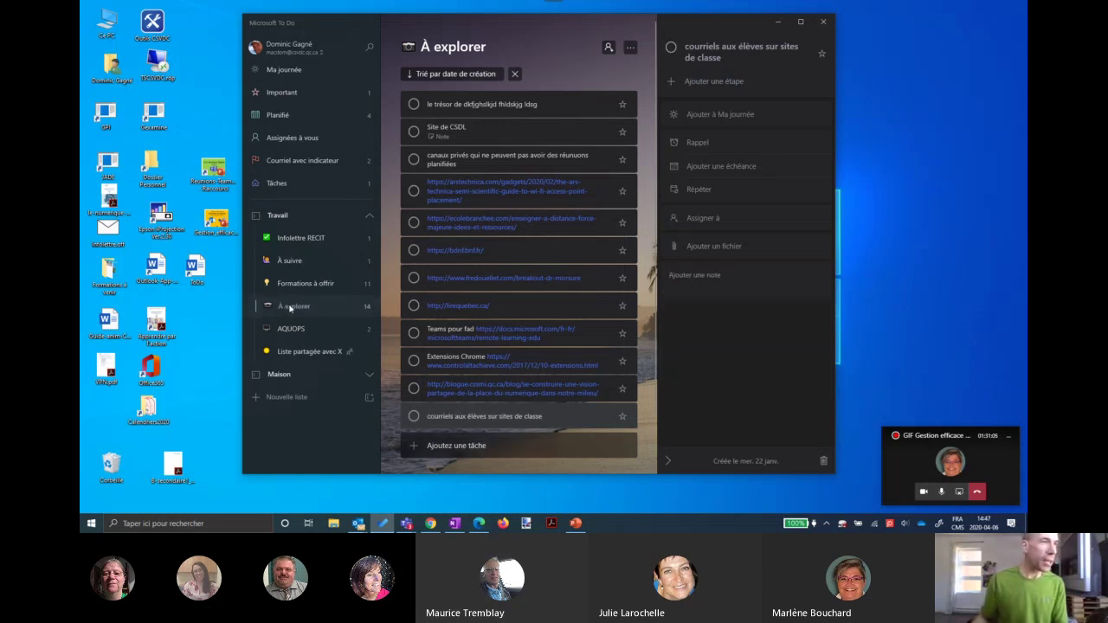
# Add the task "Trouver un trésor" to the À explorer list and briefly view its details.
pyautogui.click(438, 444)
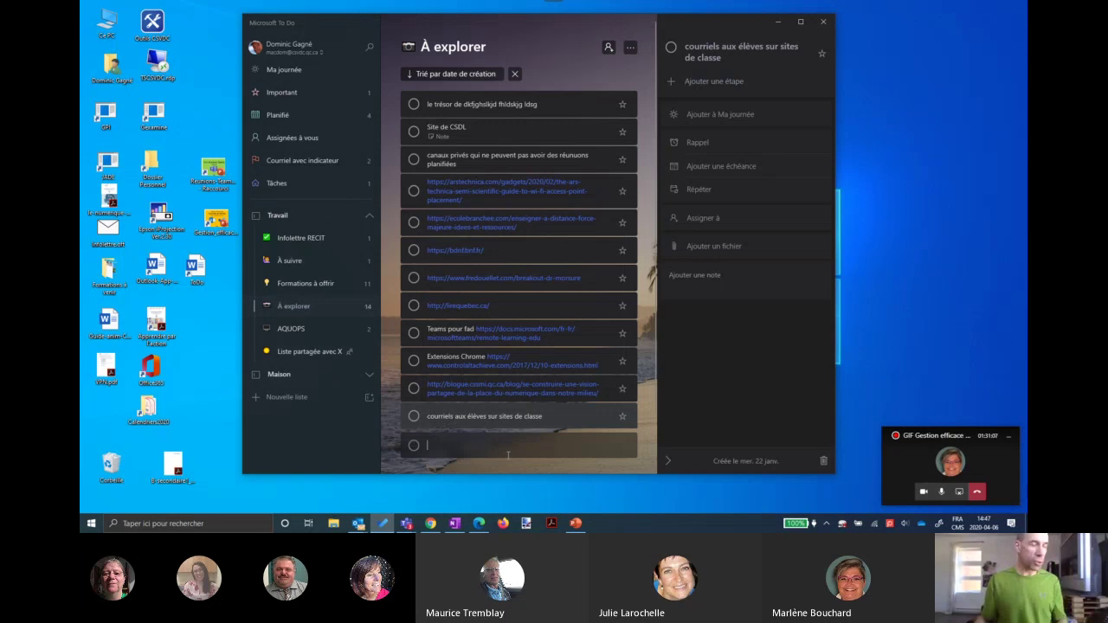
pyautogui.write('Trouver un trésor')
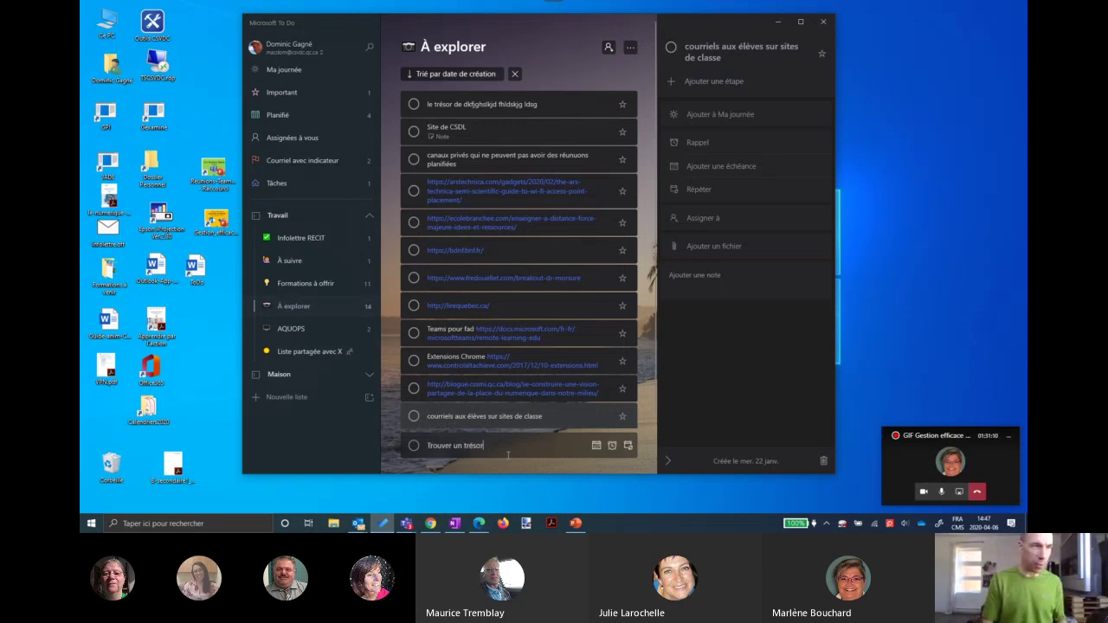
pyautogui.press('Return')
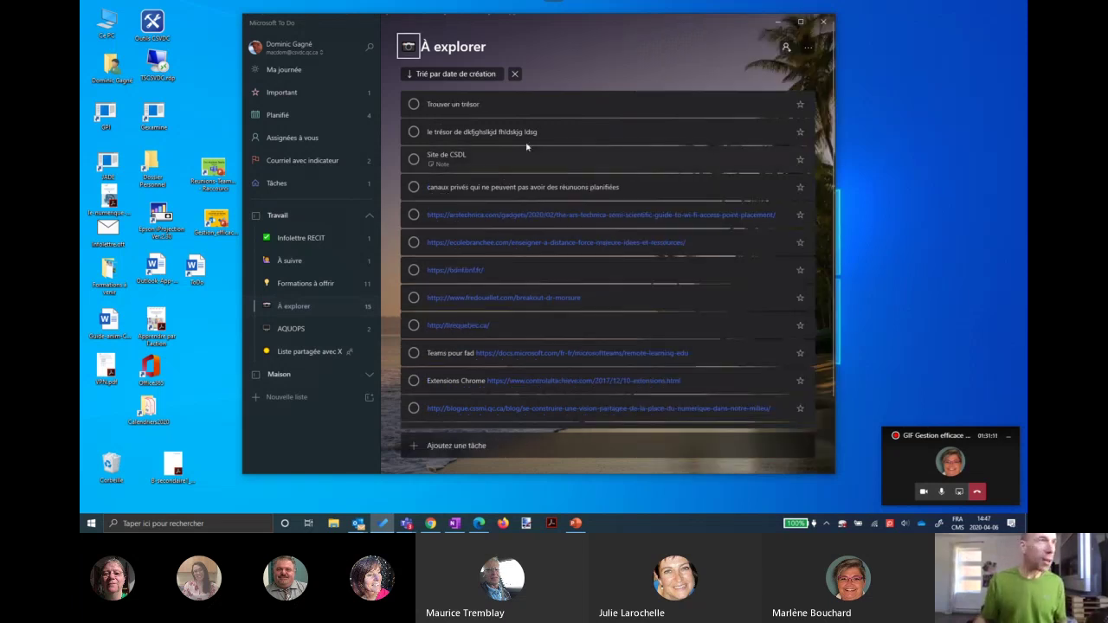
pyautogui.click(463, 106)
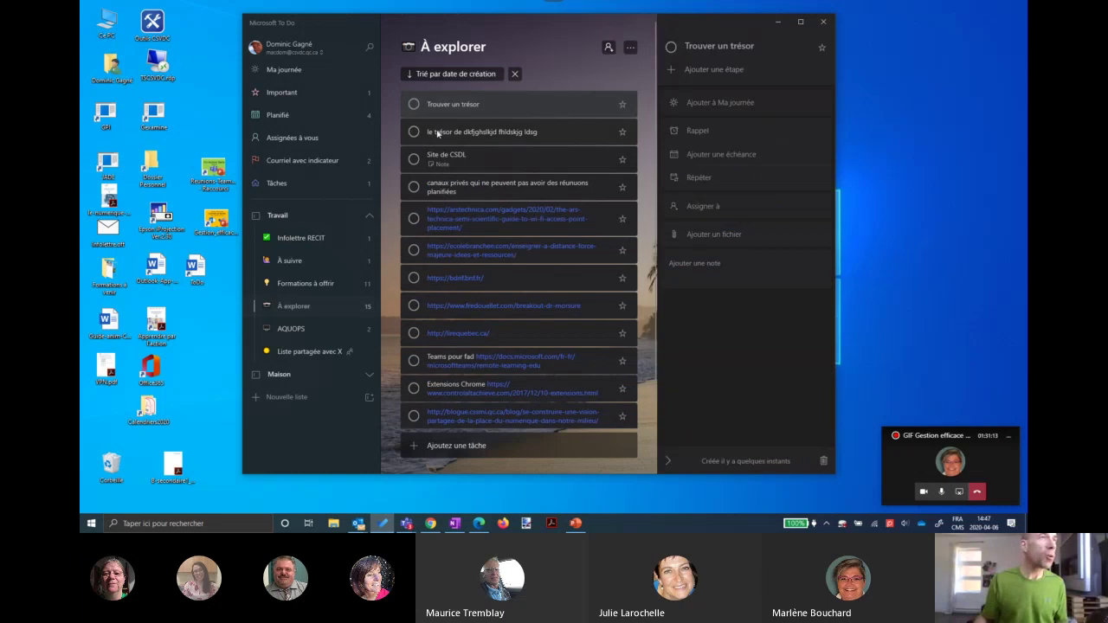
pyautogui.click(466, 105)
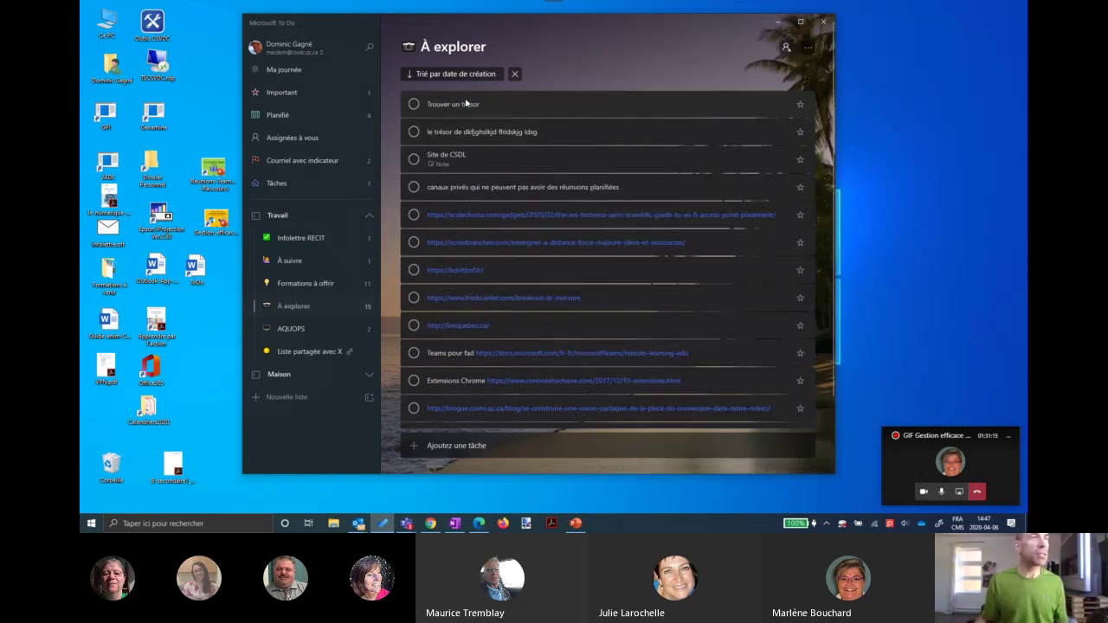
# Add the steps "Chercher" and "Aller en bateau" to the task "Trouver un trésor".
pyautogui.click(463, 107)
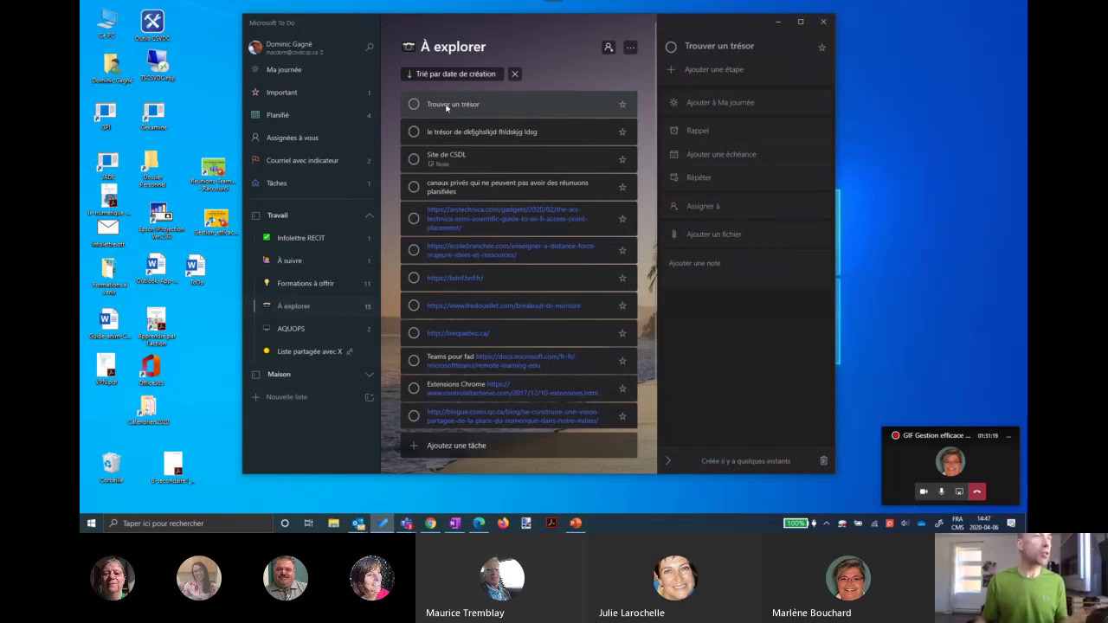
pyautogui.click(693, 70)
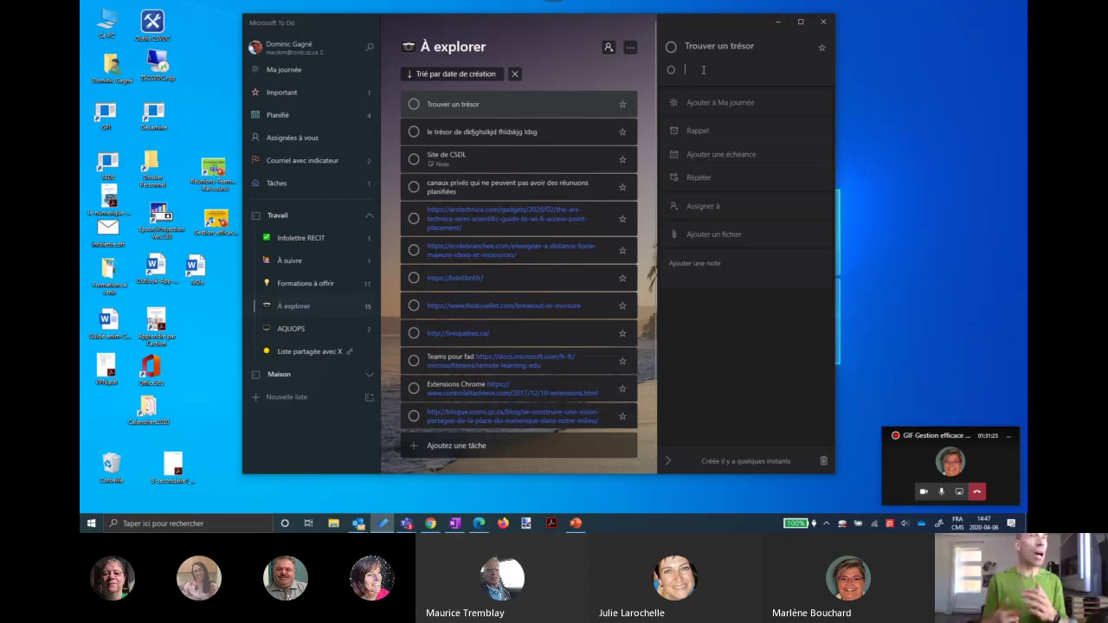
pyautogui.write('Chercher')
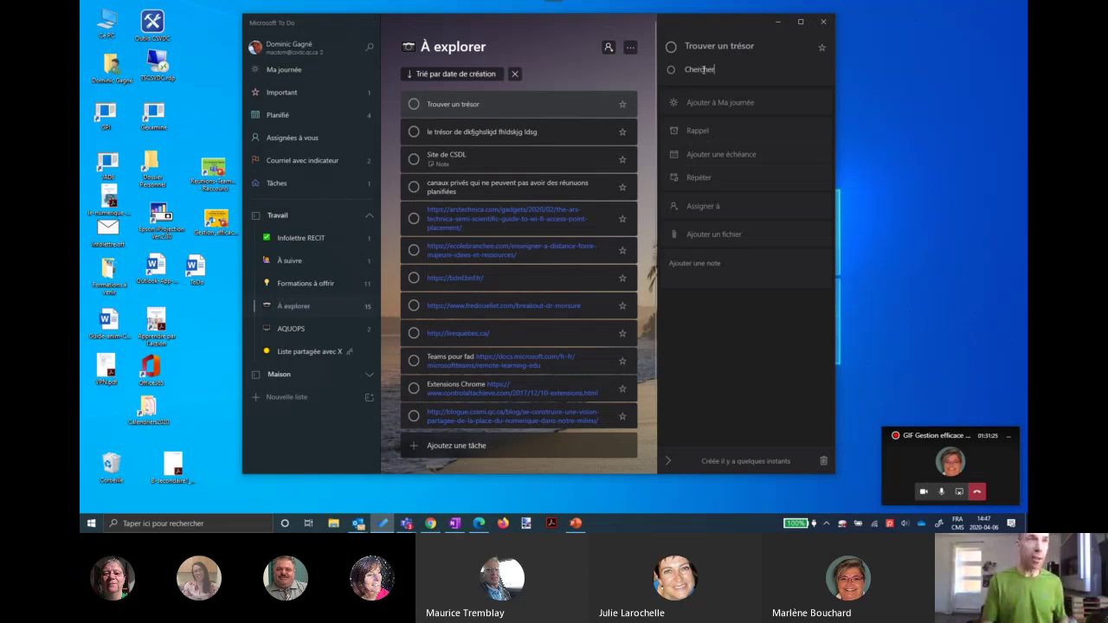
pyautogui.press('Return')
pyautogui.write('Aller au trésor')
pyautogui.hotkey('ctrl', 'a')
pyautogui.press('BackSpace')
pyautogui.write('Aller en bateau')
pyautogui.press('Return')
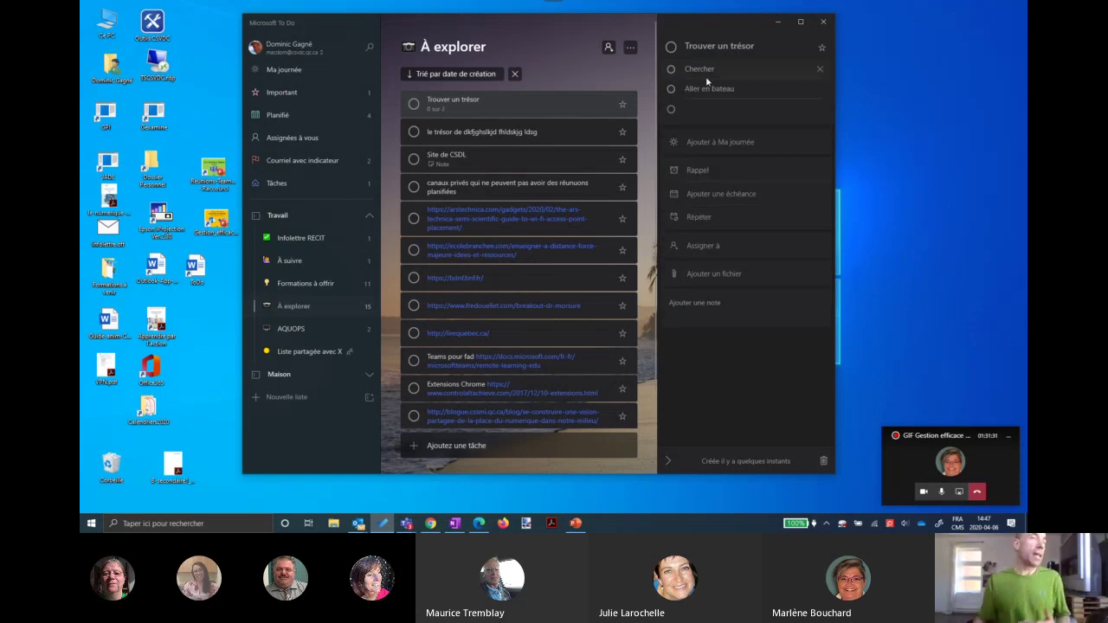
# Mark both steps of "Trouver un trésor" as completed, and complete the task itself.
pyautogui.click(477, 100)
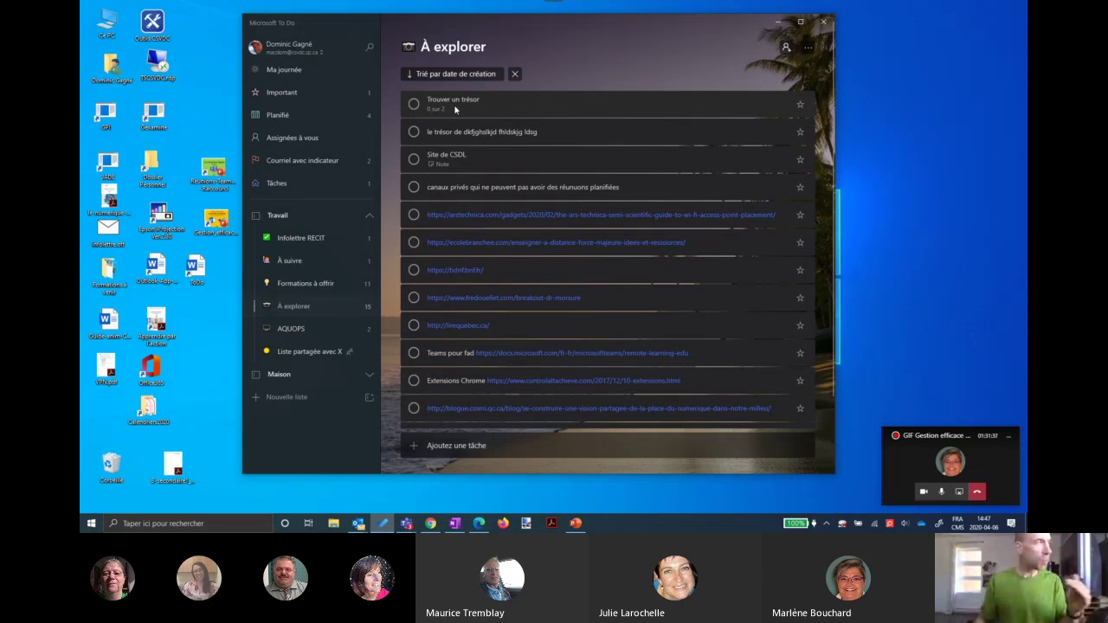
pyautogui.click(456, 104)
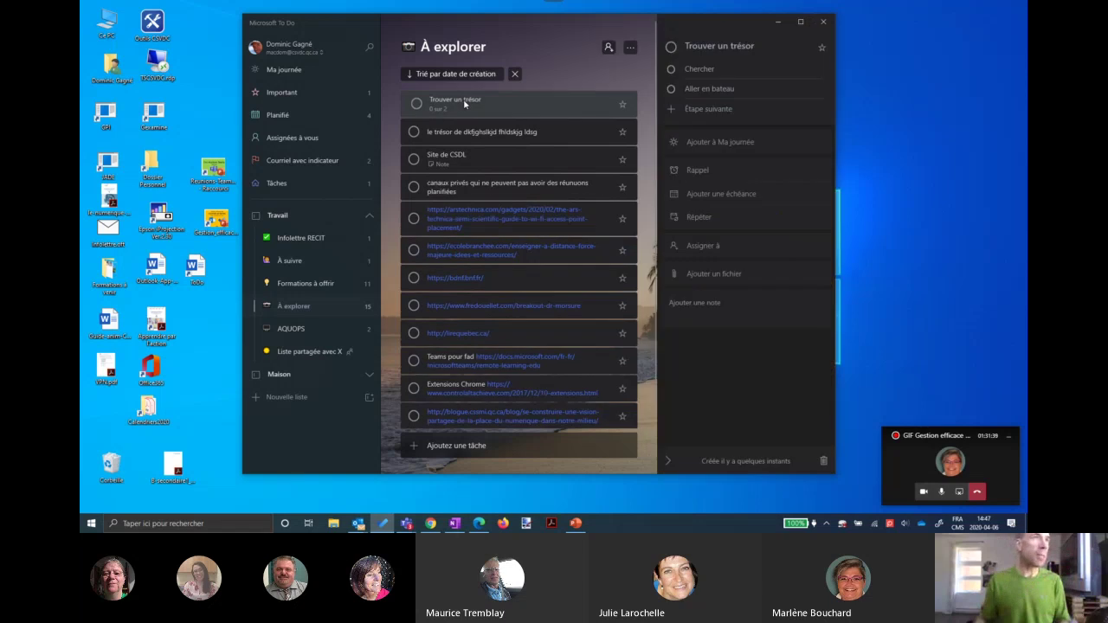
pyautogui.click(672, 69)
pyautogui.click(672, 88)
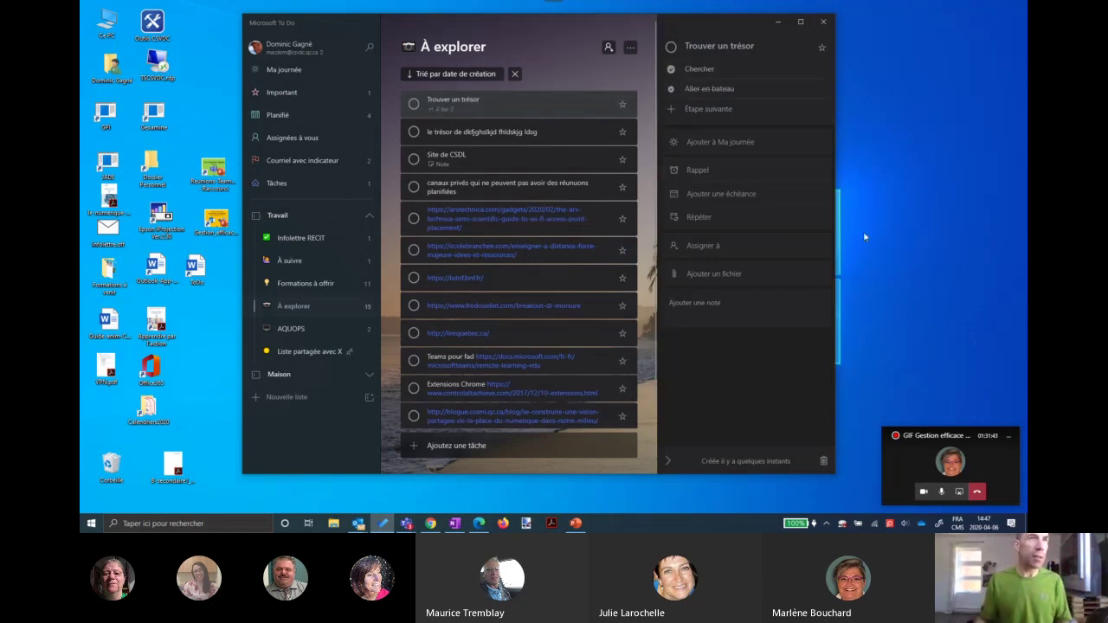
pyautogui.click(672, 46)
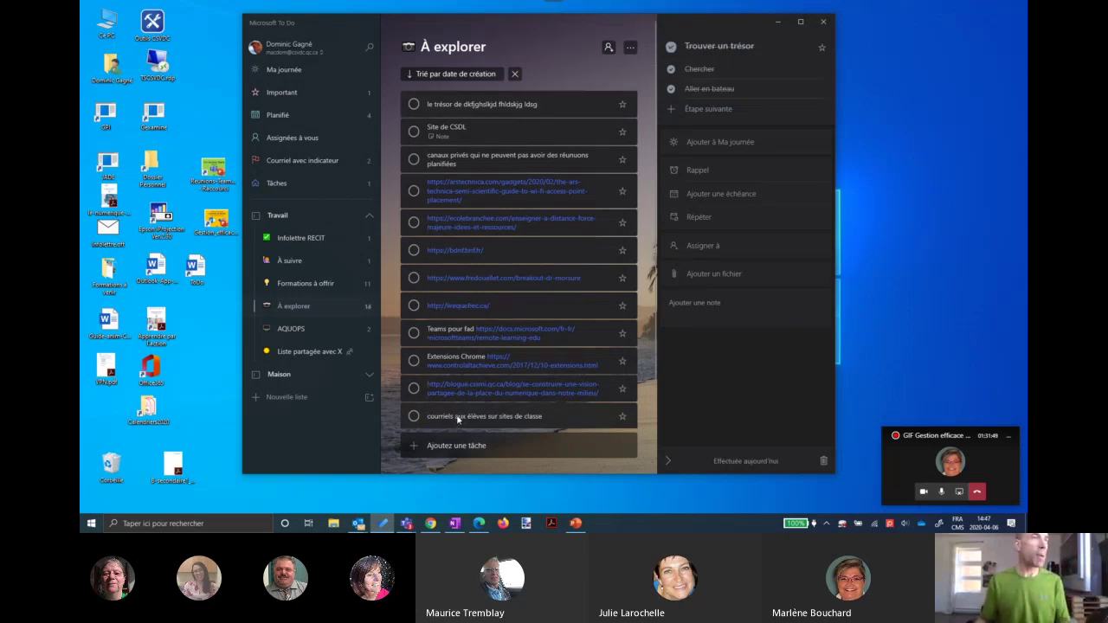
# Show the completed tasks in the À explorer list, then hide them again.
pyautogui.click(630, 47)
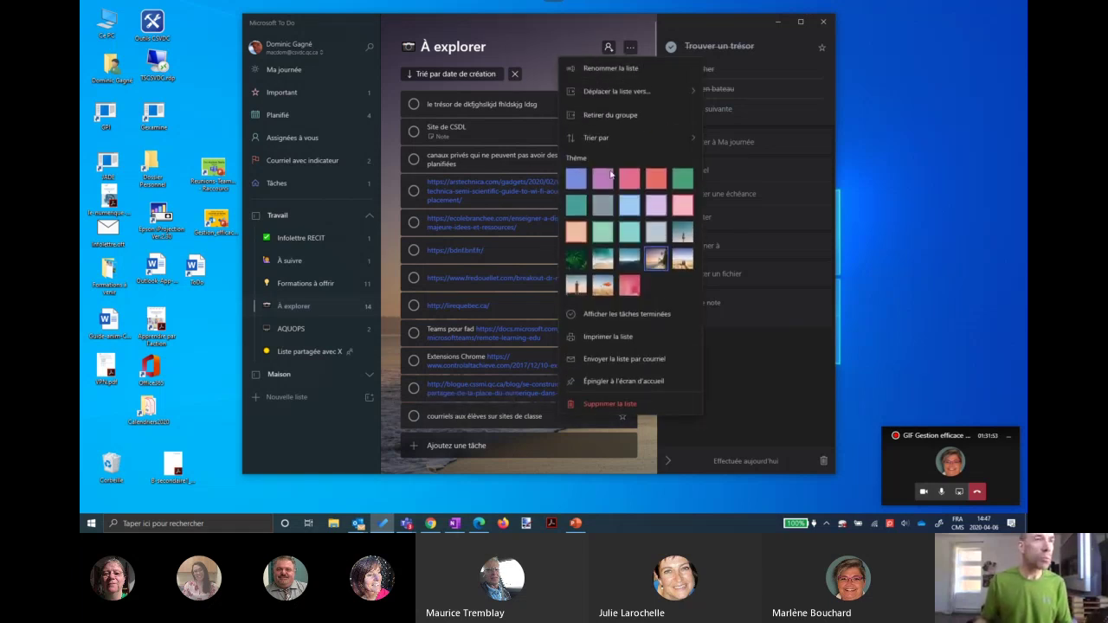
pyautogui.click(629, 316)
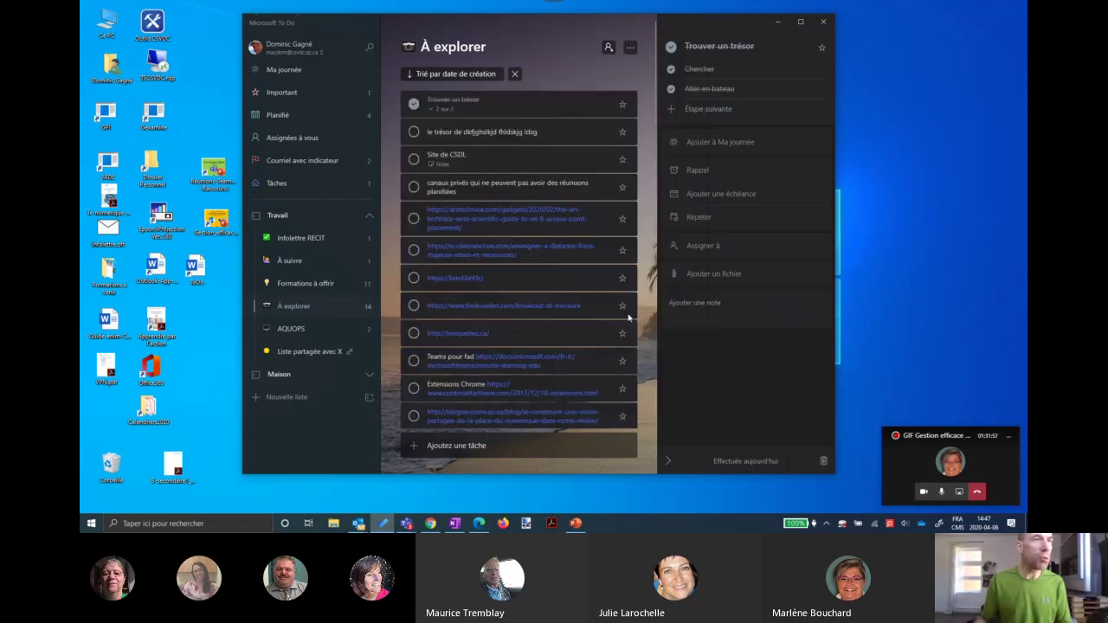
pyautogui.click(631, 49)
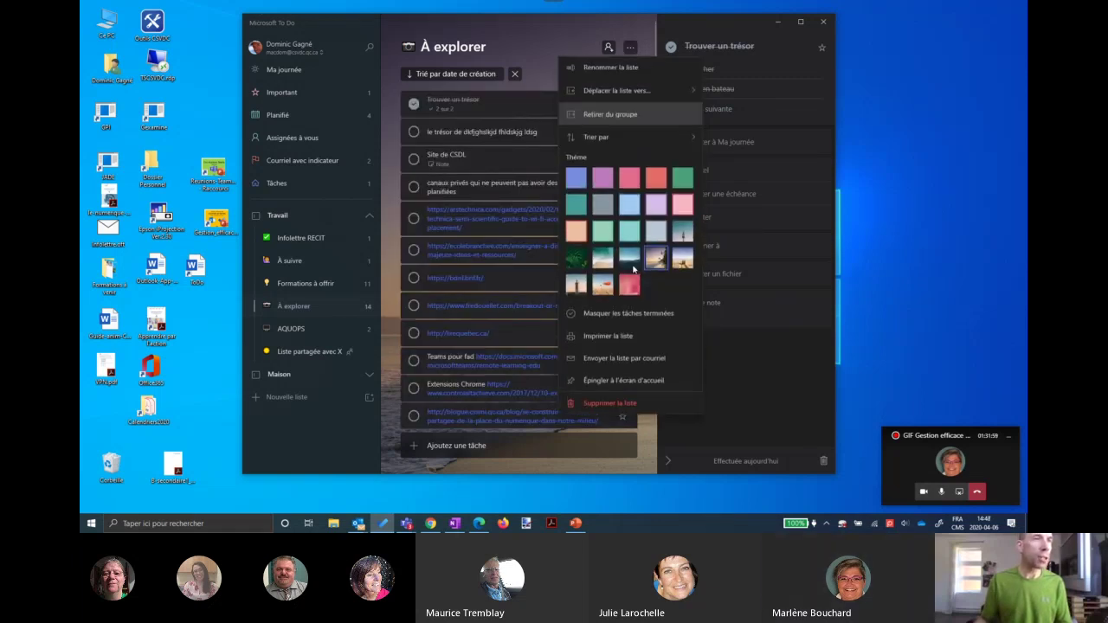
pyautogui.click(620, 318)
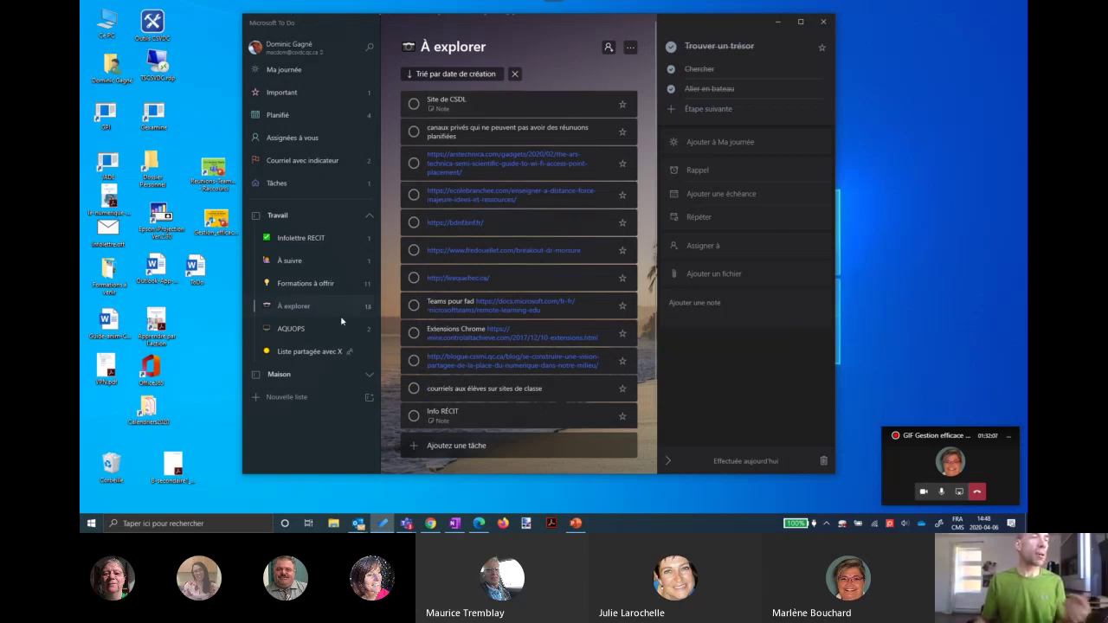
pyautogui.click(819, 26)
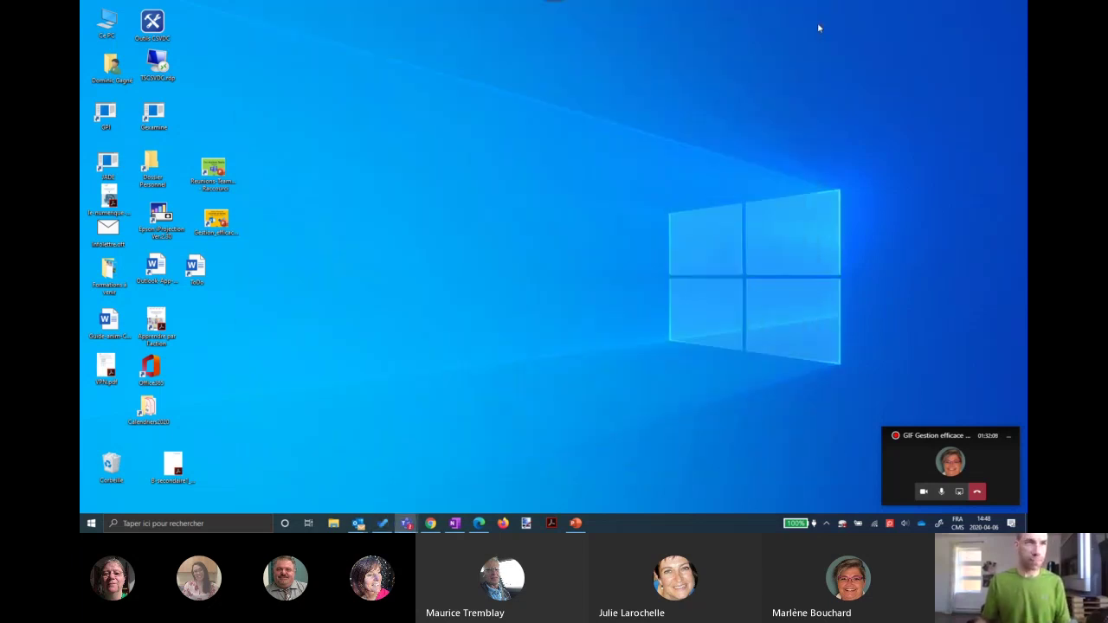
pyautogui.click(385, 525)
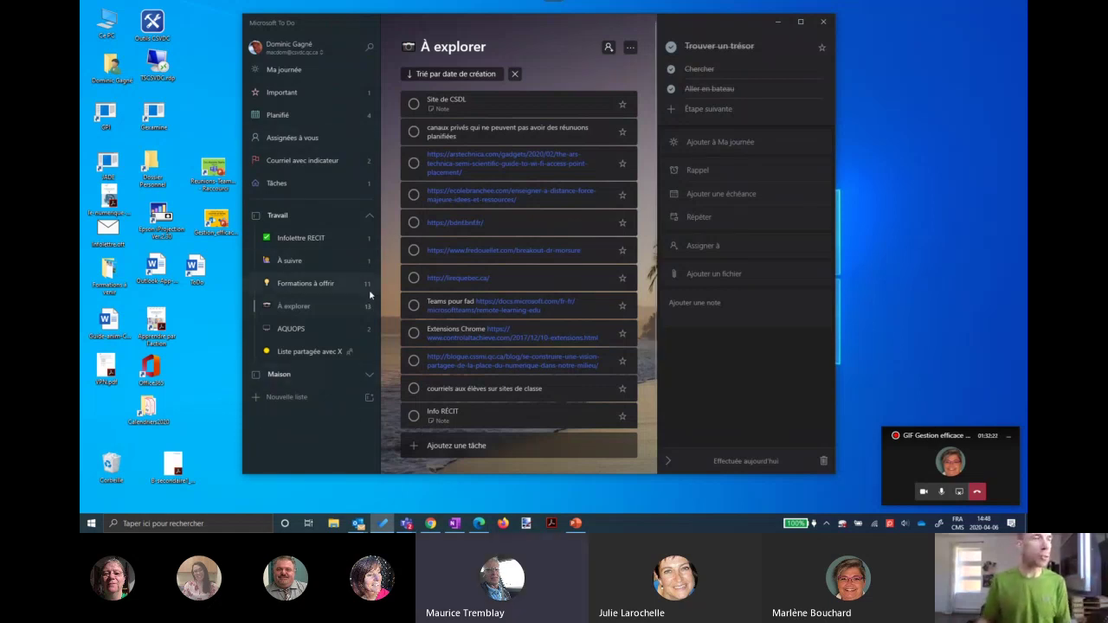
pyautogui.click(515, 282)
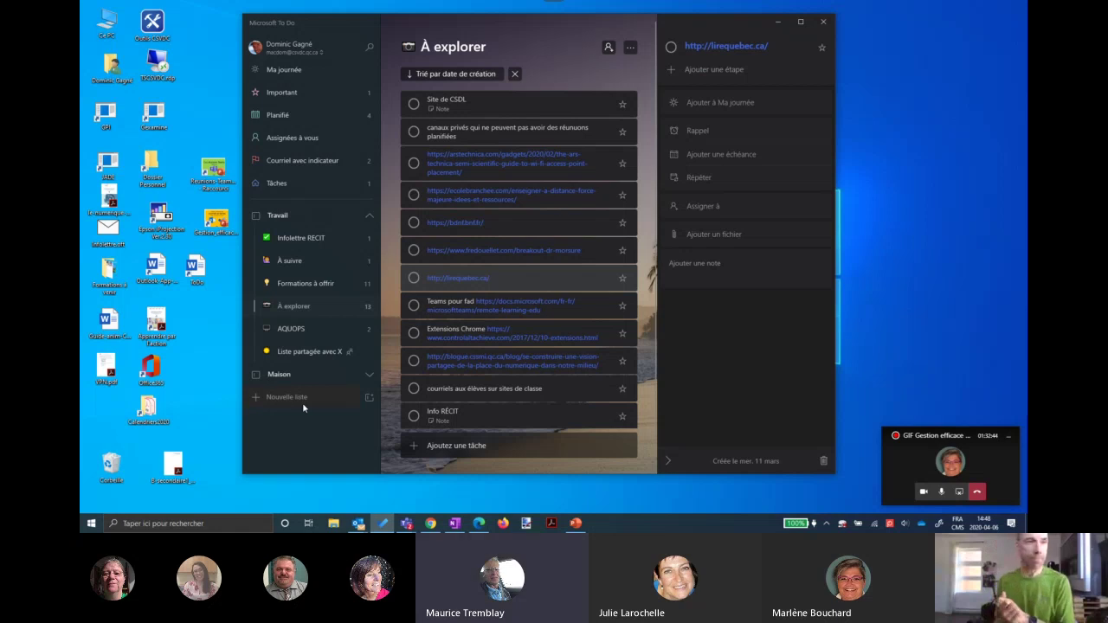
# Switch to the PowerPoint presentation, advance through the slides to "Ma journée", and return to Microsoft To Do.
pyautogui.click(576, 523)
pyautogui.press('Down')
pyautogui.press('Down')
pyautogui.press('Down')
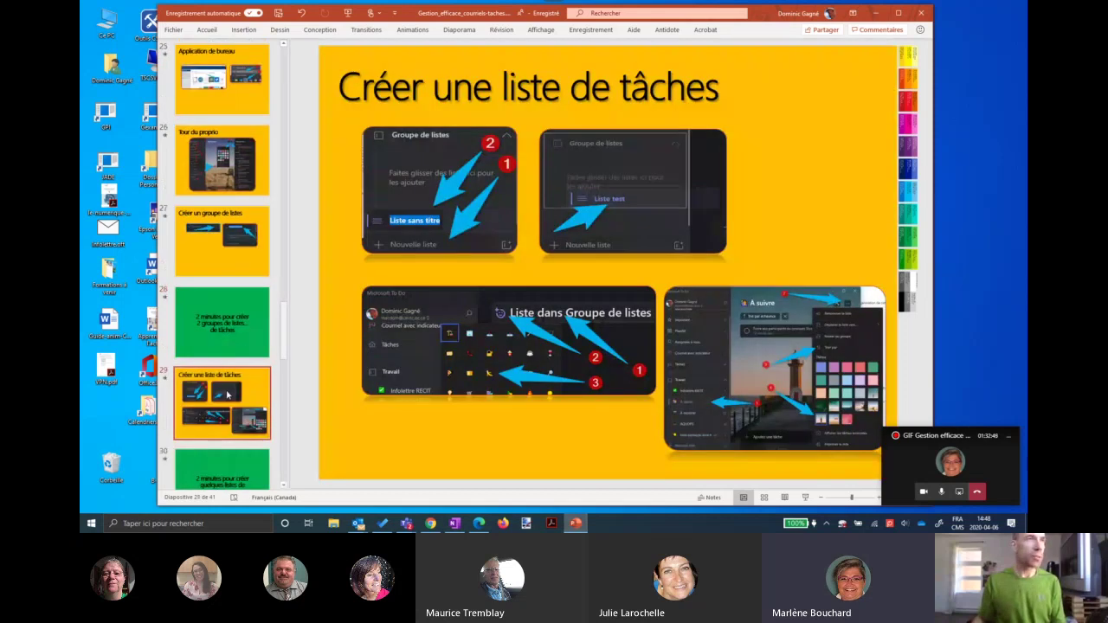
pyautogui.press('Down')
pyautogui.press('Down')
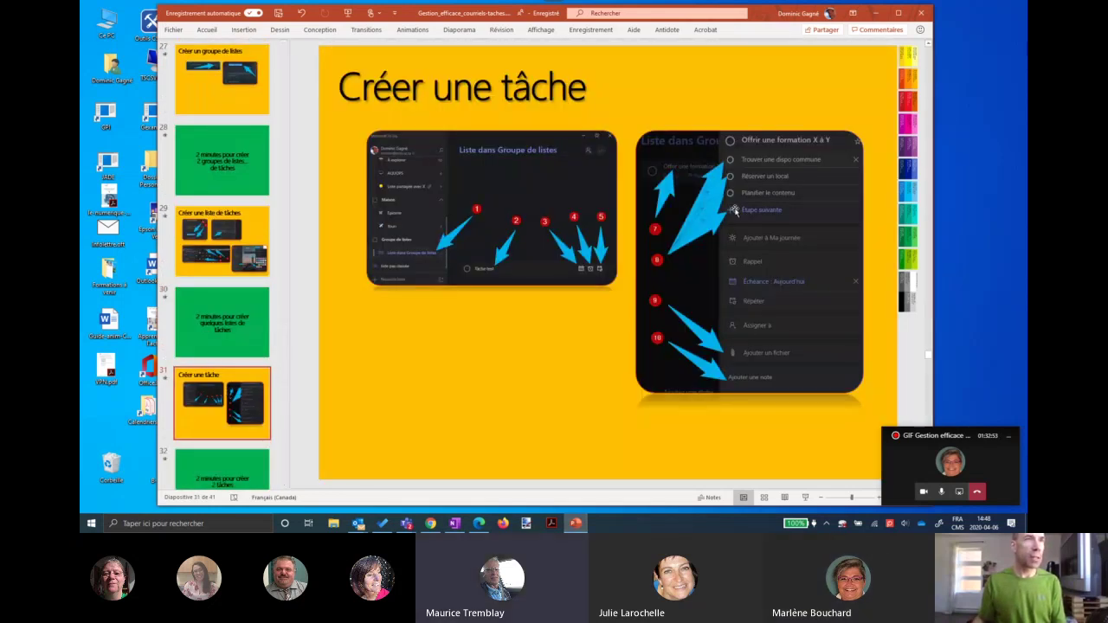
pyautogui.press('Down')
pyautogui.press('Down')
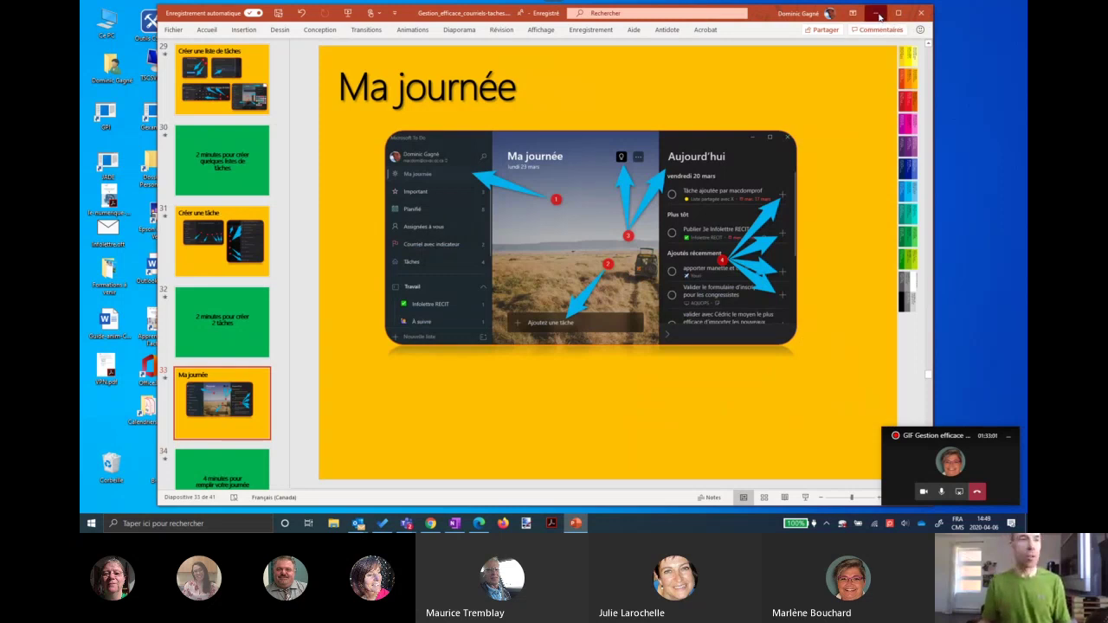
pyautogui.click(877, 13)
pyautogui.moveTo(494, 23); pyautogui.dragTo(513, 27)
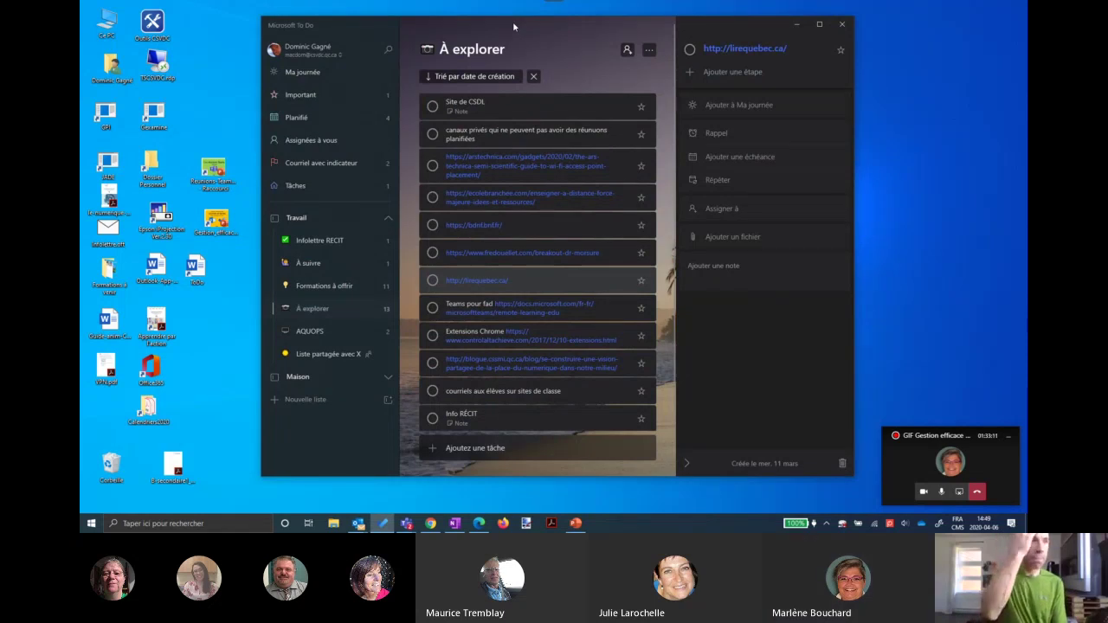
# View the À suivre and À explorer lists in the Travail group.
pyautogui.click(308, 266)
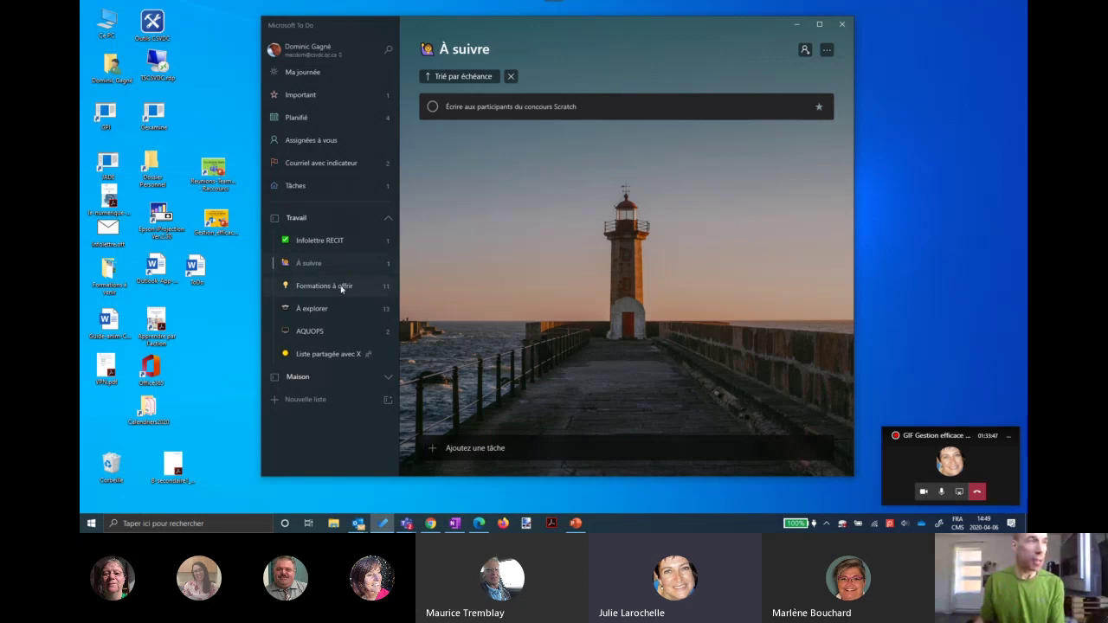
pyautogui.click(314, 309)
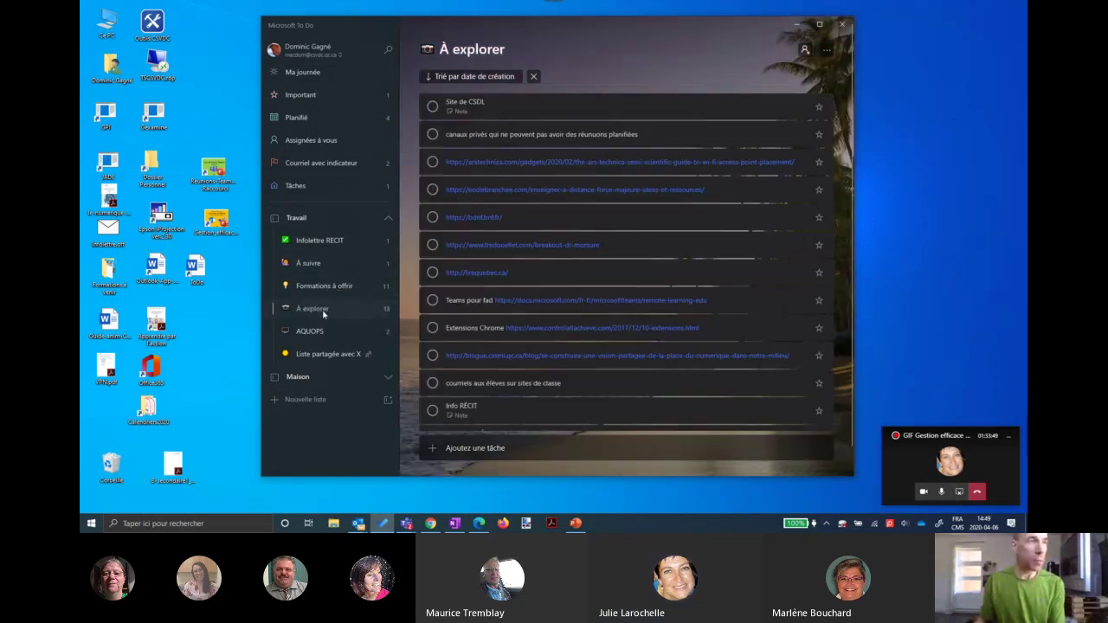
pyautogui.moveTo(476, 104); pyautogui.dragTo(542, 111)
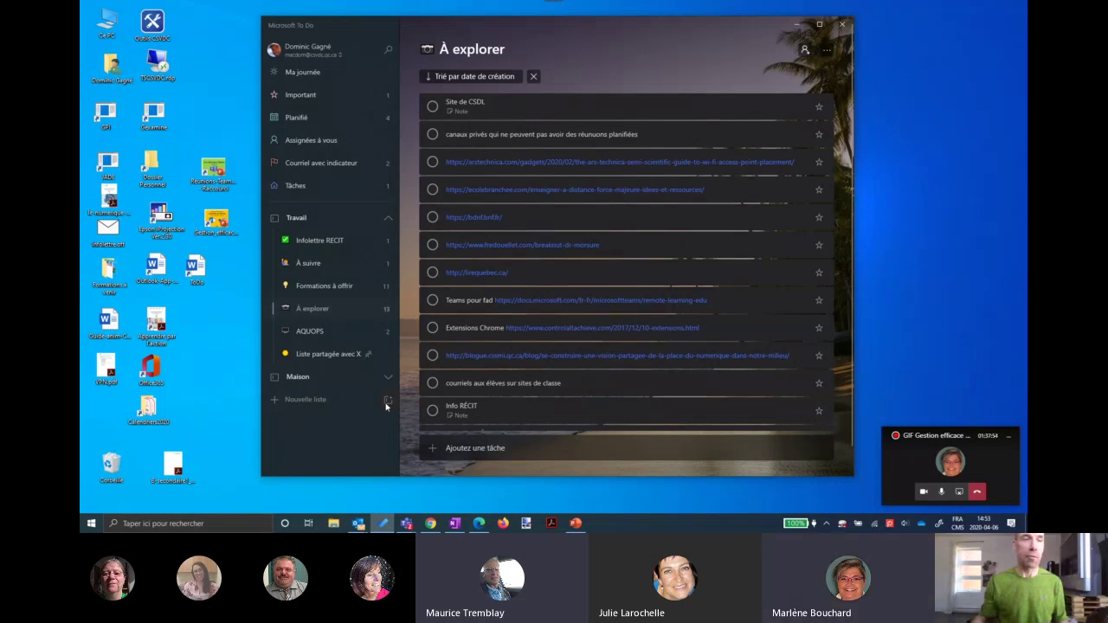
# Open the Ma journée view, and briefly examine the suggested tasks for today.
pyautogui.click(316, 74)
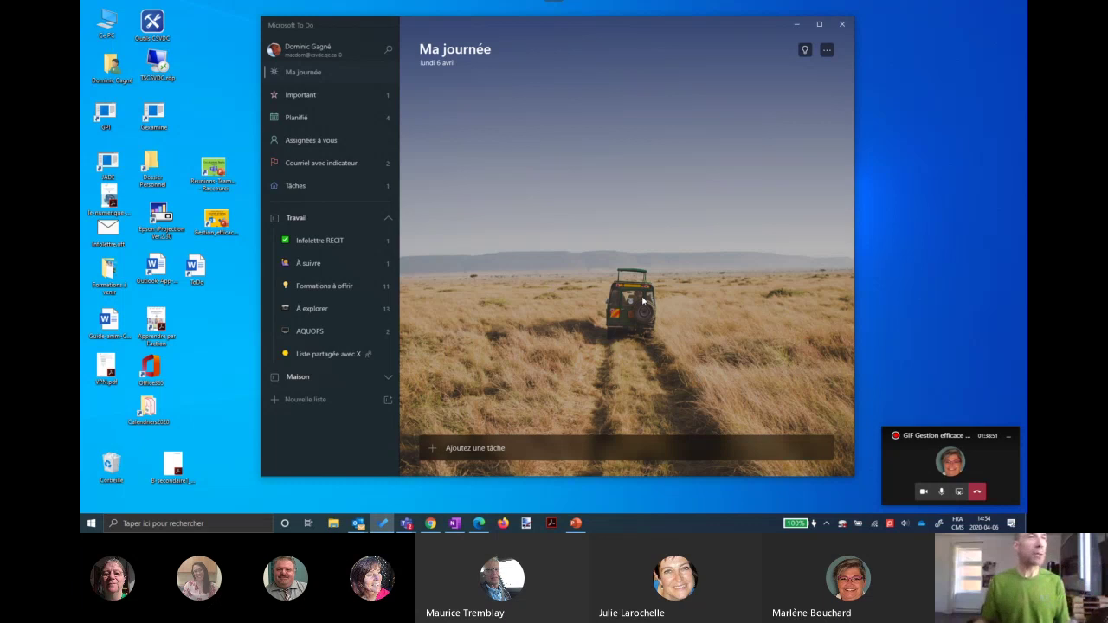
pyautogui.click(805, 51)
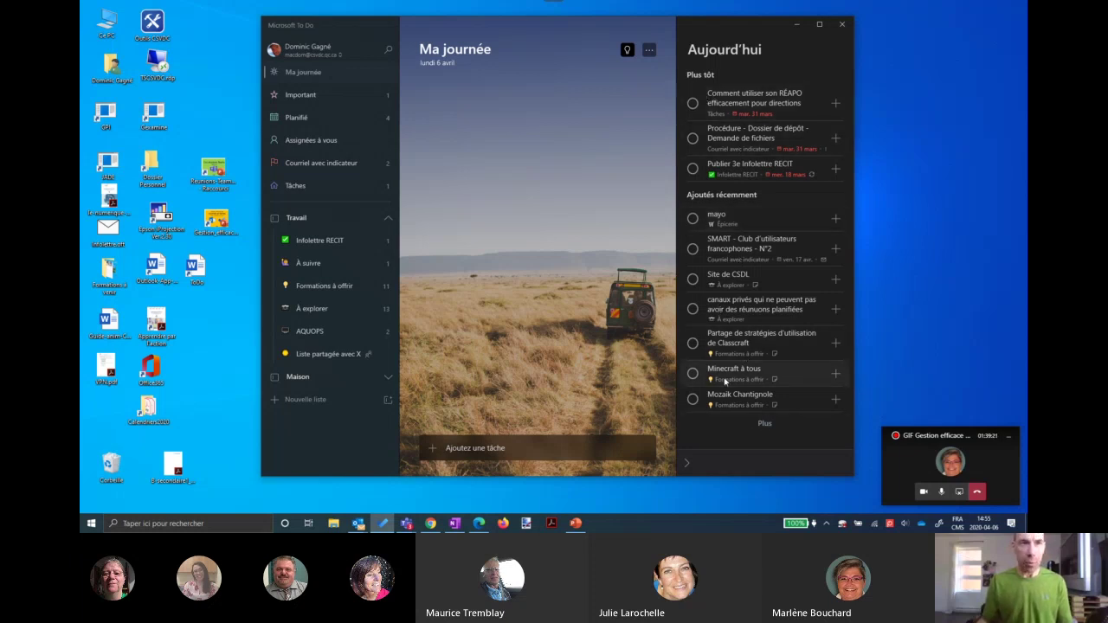
pyautogui.click(627, 49)
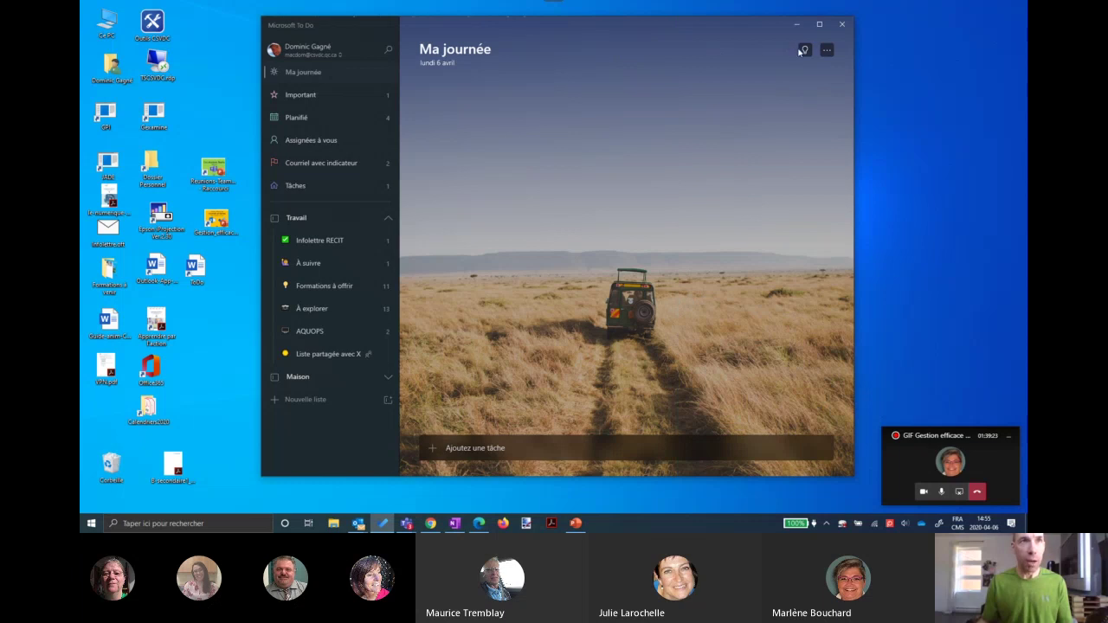
# Add the suggested tasks "mayo", "Minecraft à tous" and "Comment utiliser son RÉAPO efficacement pour directions" to Ma journée, and close the suggestions.
pyautogui.click(804, 51)
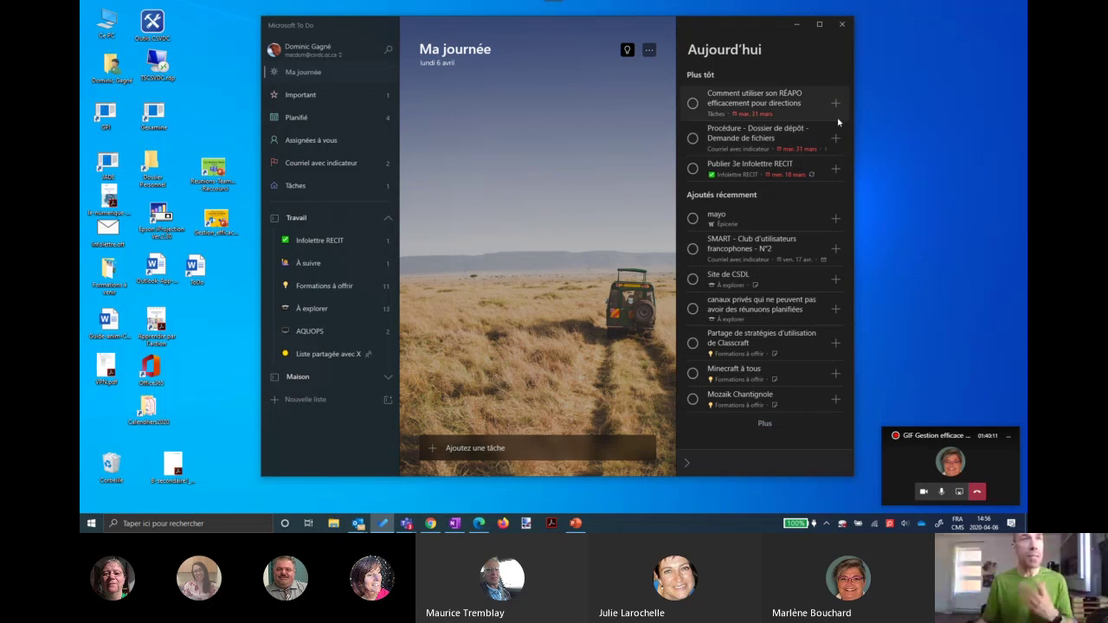
pyautogui.click(836, 220)
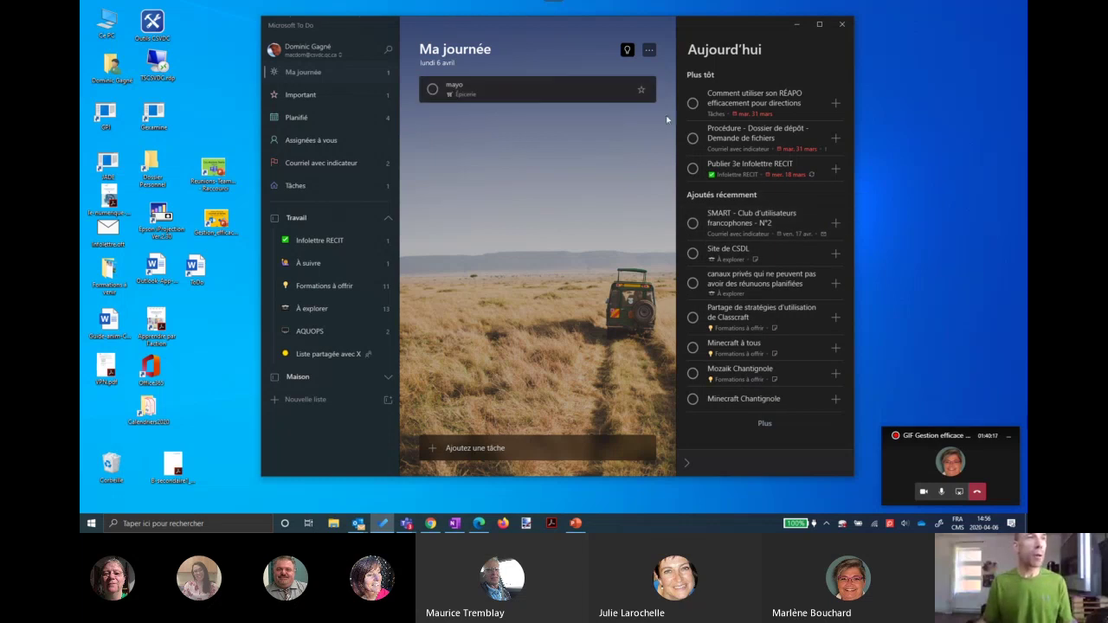
pyautogui.click(834, 350)
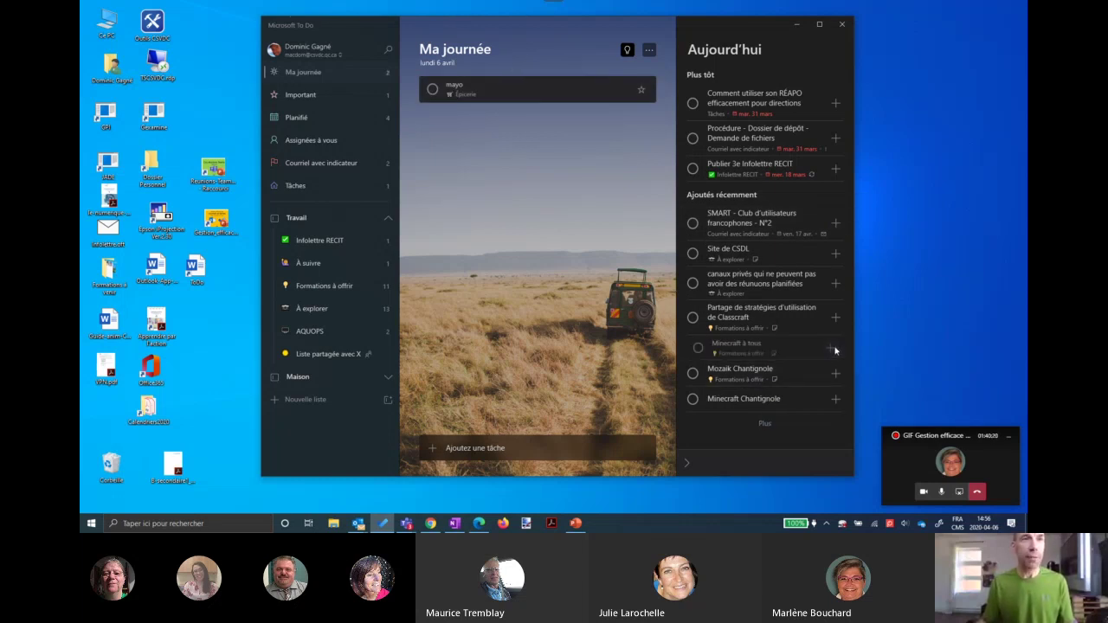
pyautogui.click(833, 103)
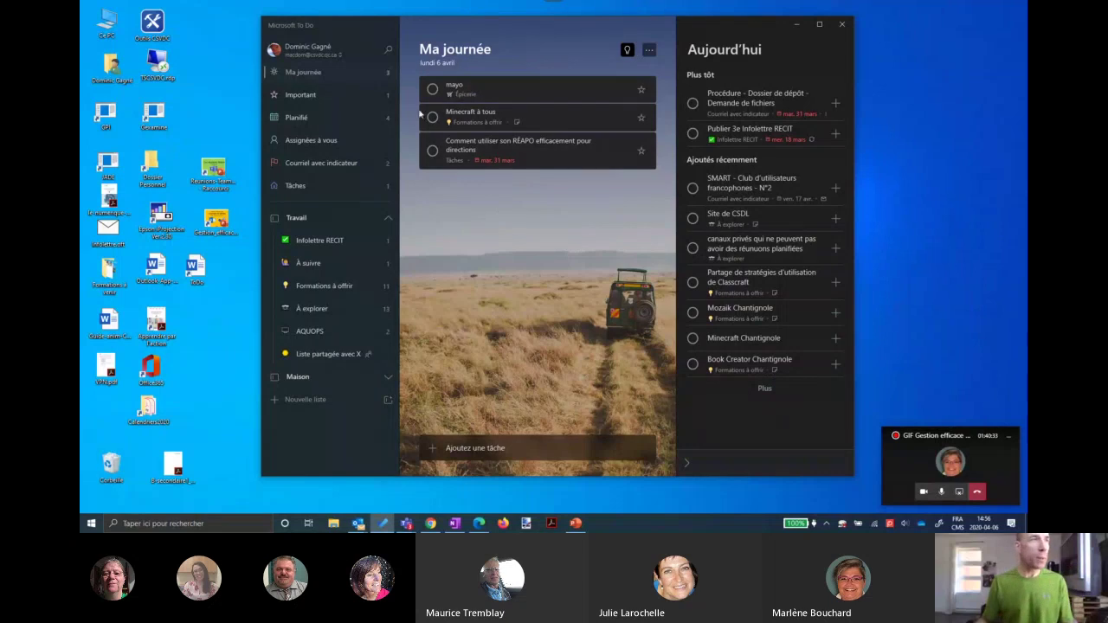
pyautogui.click(627, 50)
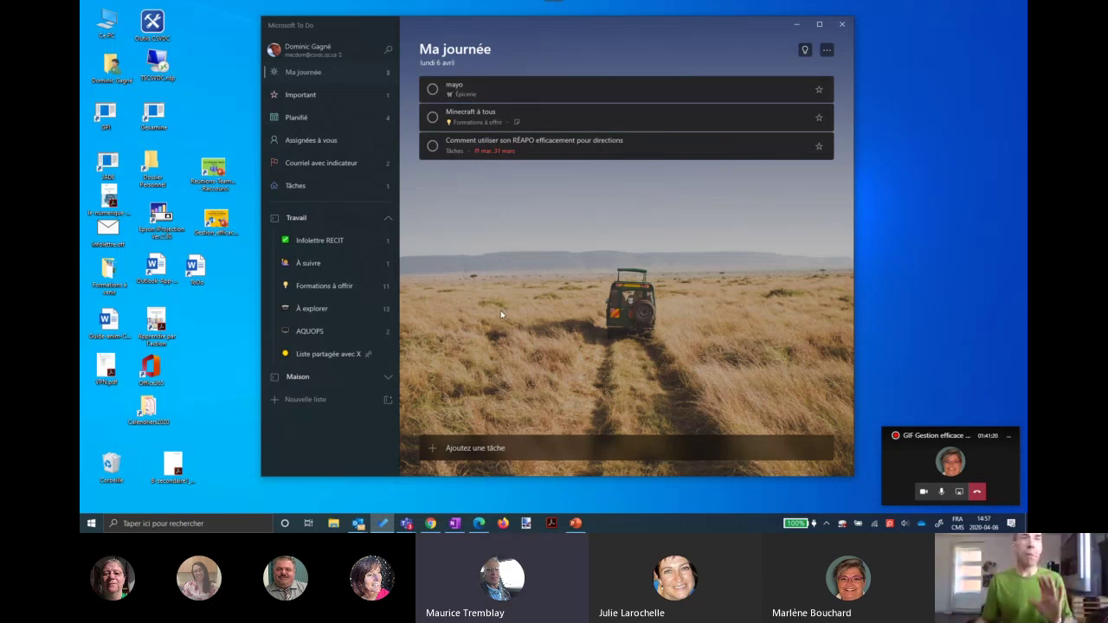
# Mark the task "mayo" in Ma journée as completed, and check the Épicerie list in the Maison group.
pyautogui.click(804, 51)
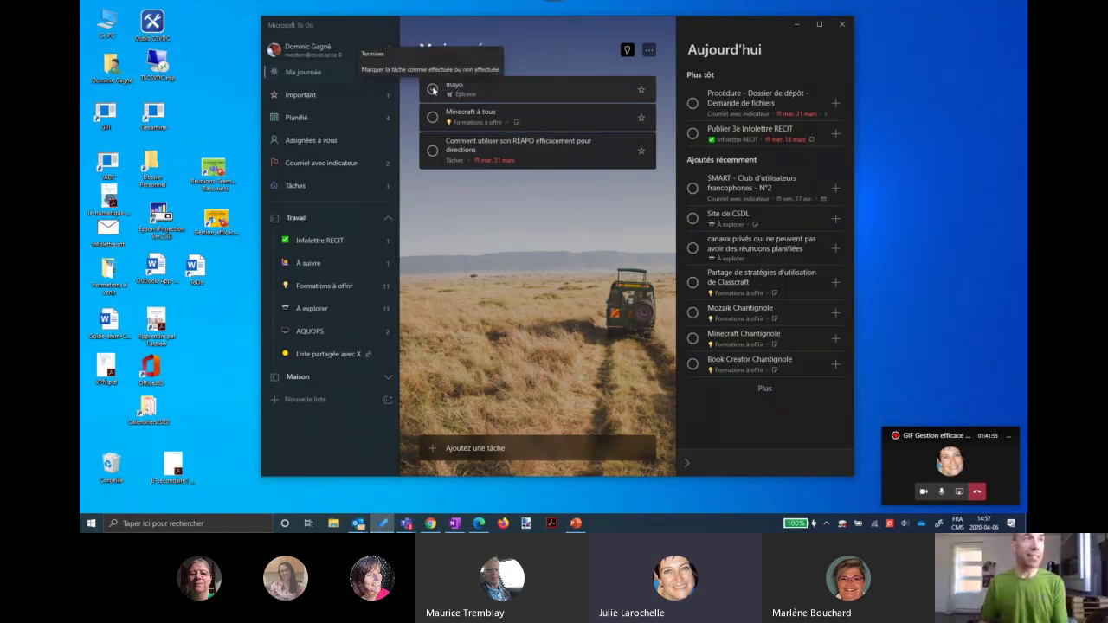
pyautogui.click(433, 90)
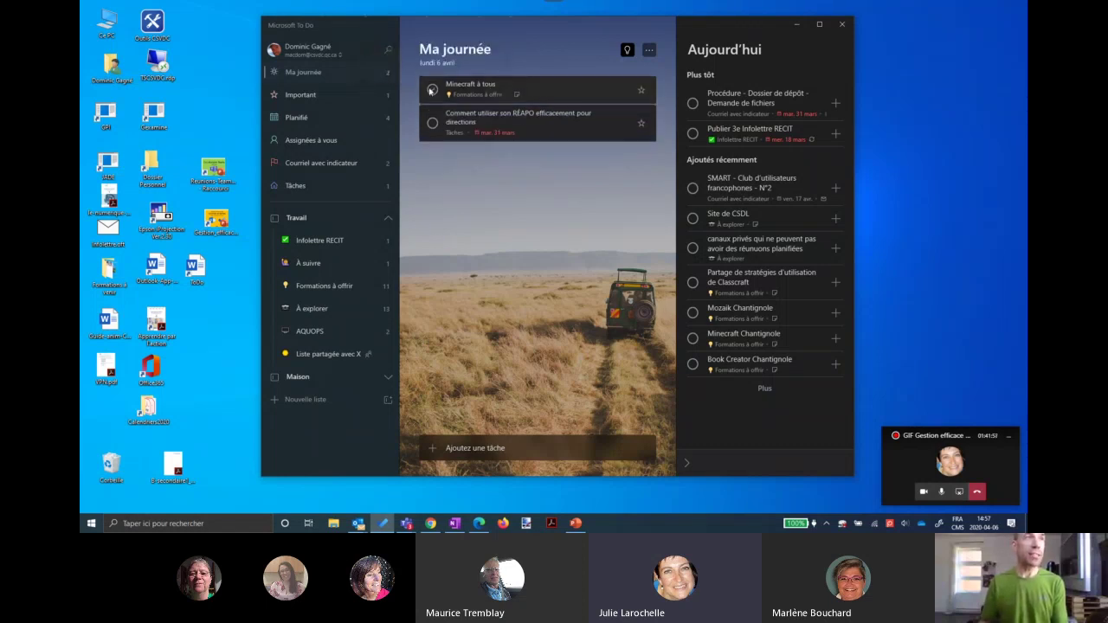
pyautogui.click(310, 308)
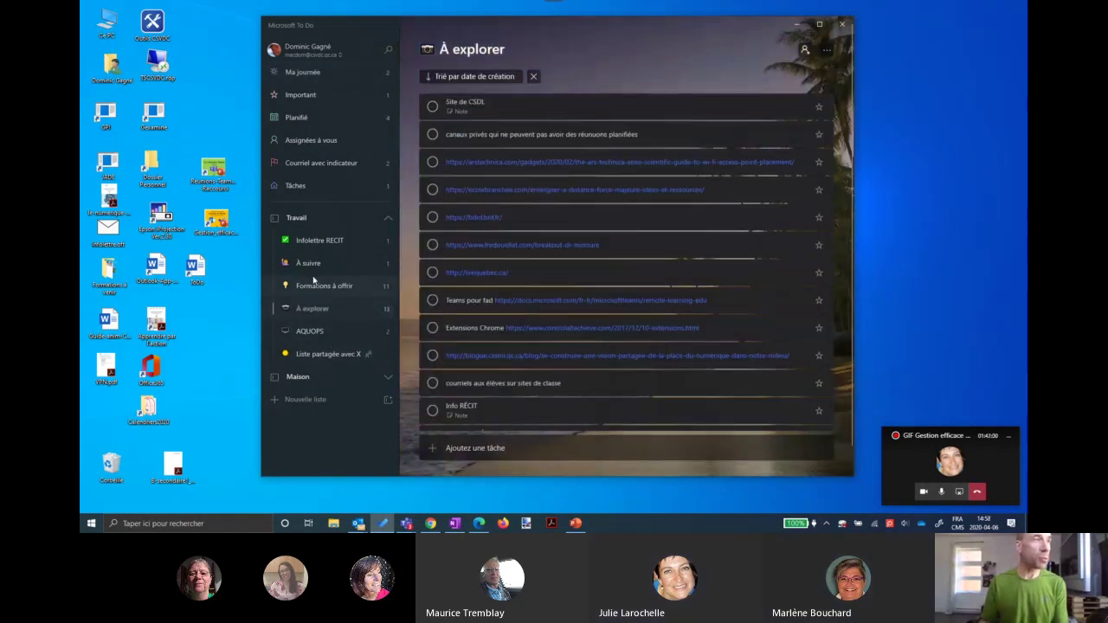
pyautogui.click(387, 381)
pyautogui.click(309, 423)
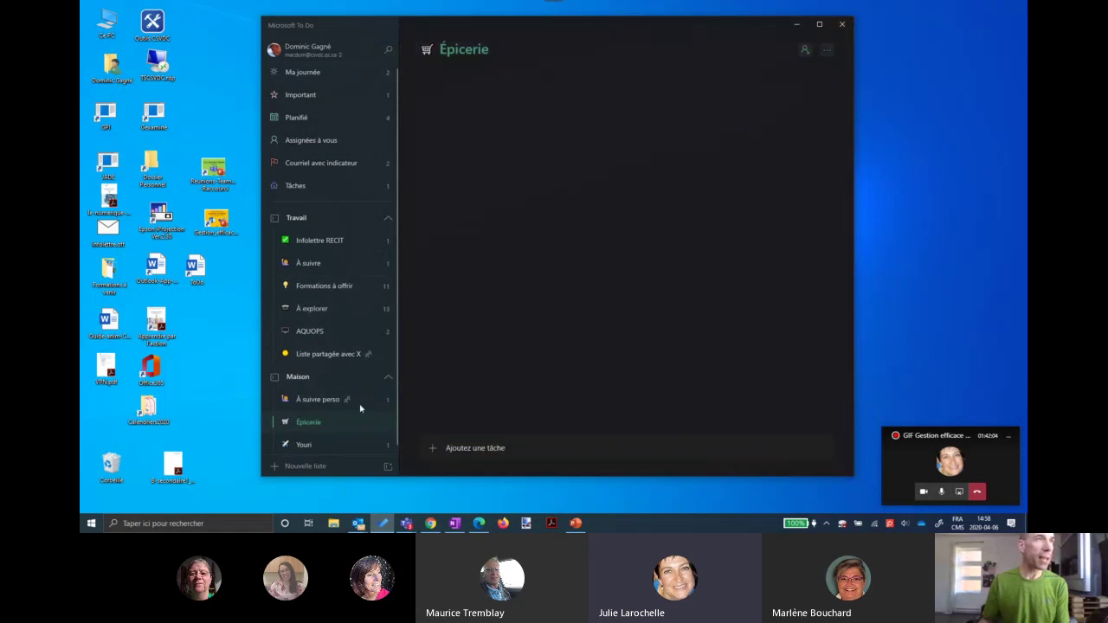
# Revisit Ma journée and the Épicerie list, and examine the list options for showing completed tasks.
pyautogui.click(317, 74)
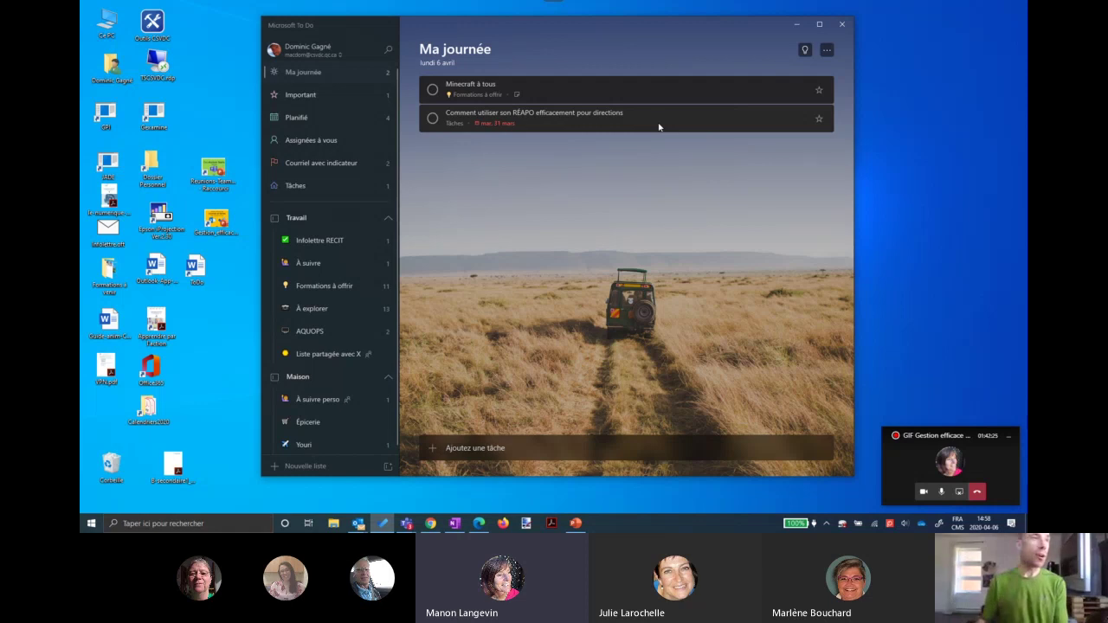
pyautogui.click(309, 421)
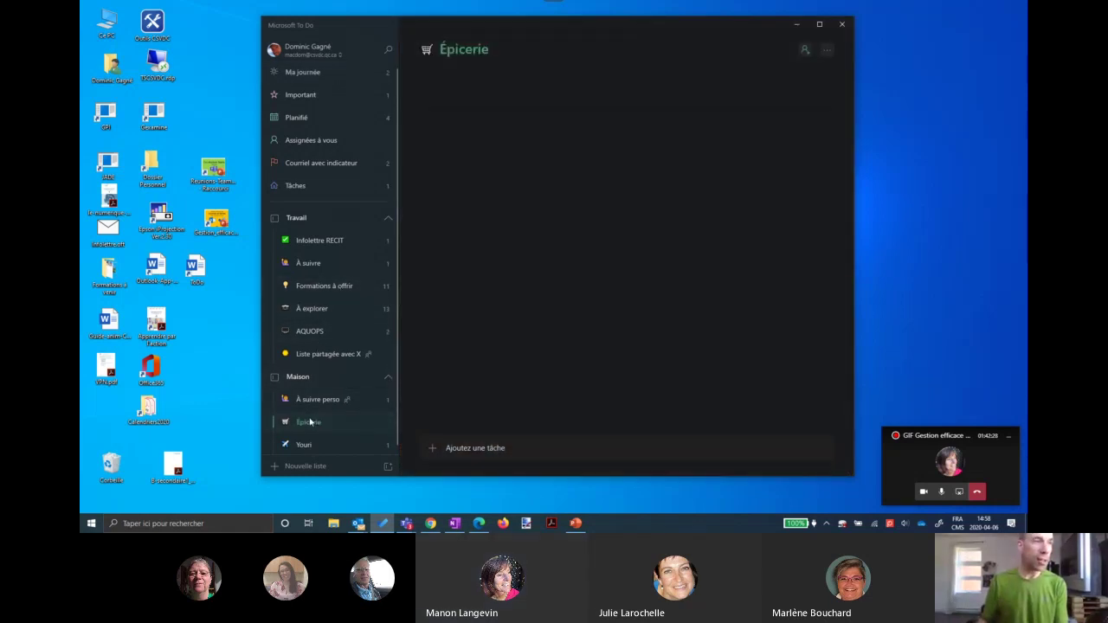
pyautogui.click(831, 52)
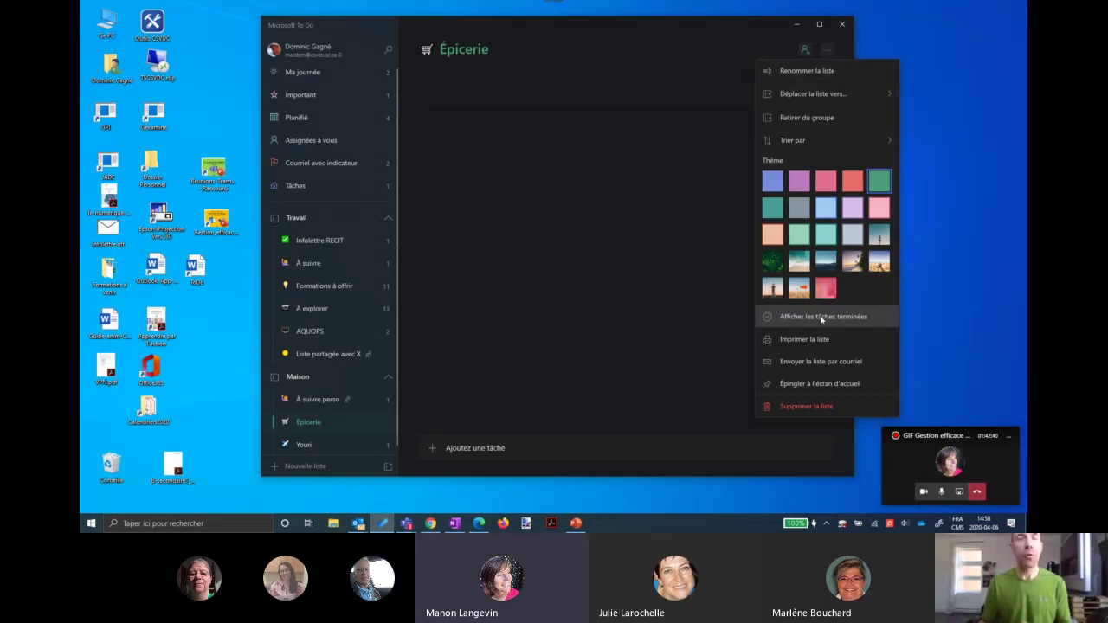
pyautogui.click(697, 303)
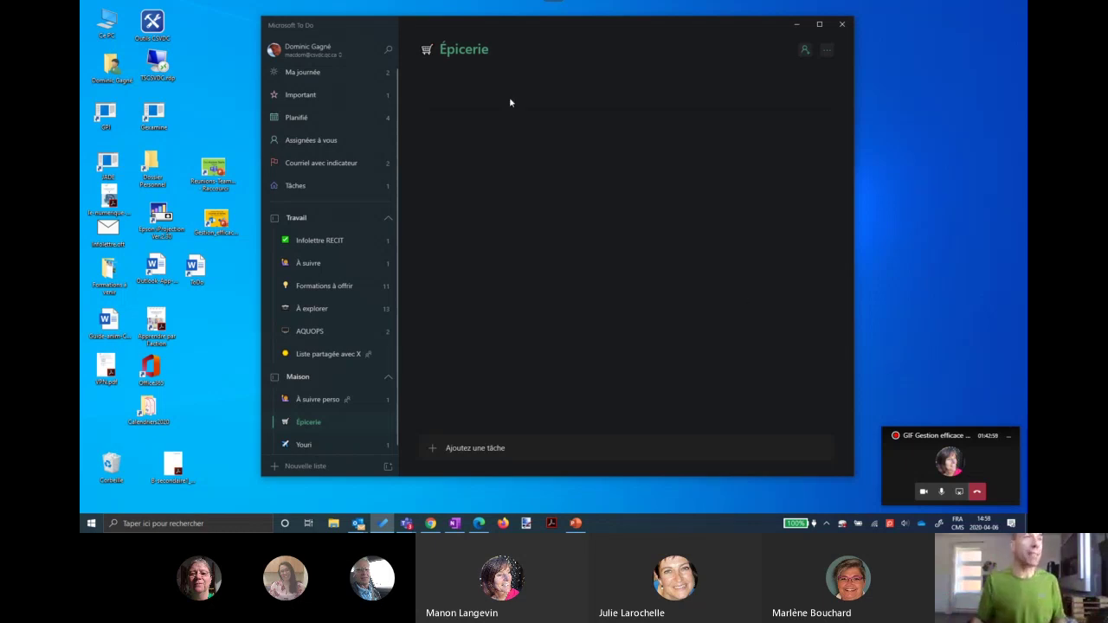
# View the search page for tasks, steps and notes, and examine the list options of À explorer.
pyautogui.click(389, 49)
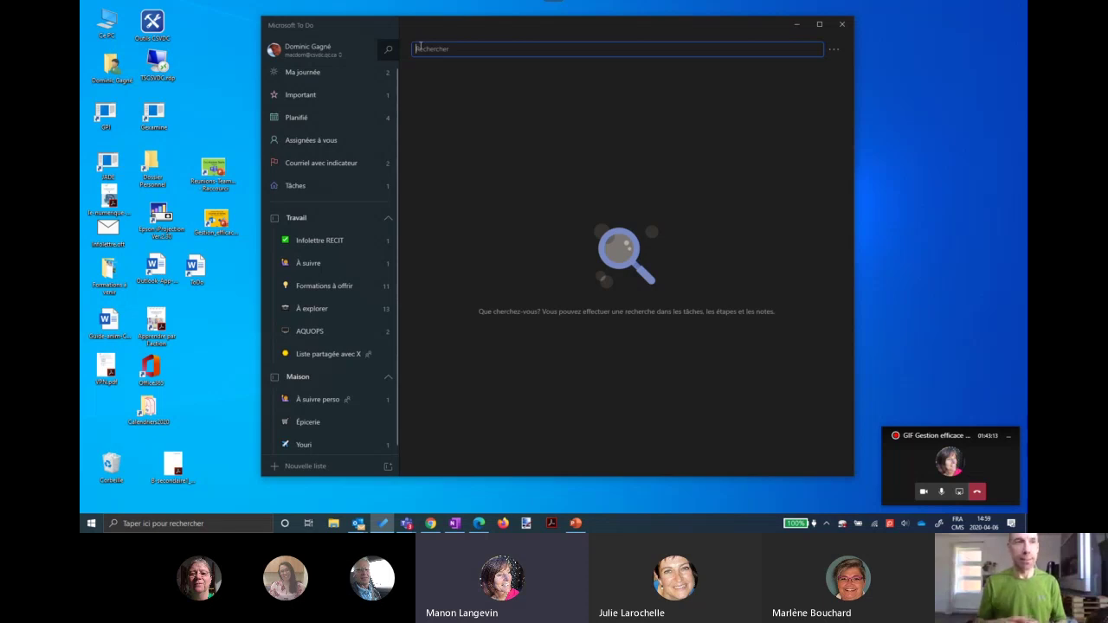
pyautogui.click(303, 309)
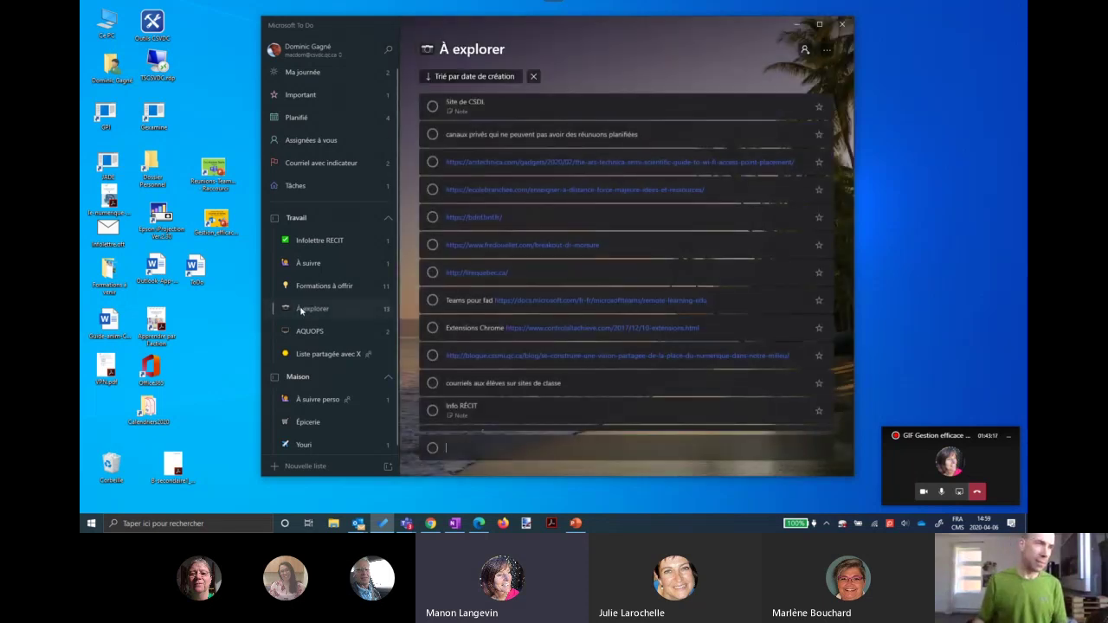
pyautogui.click(828, 51)
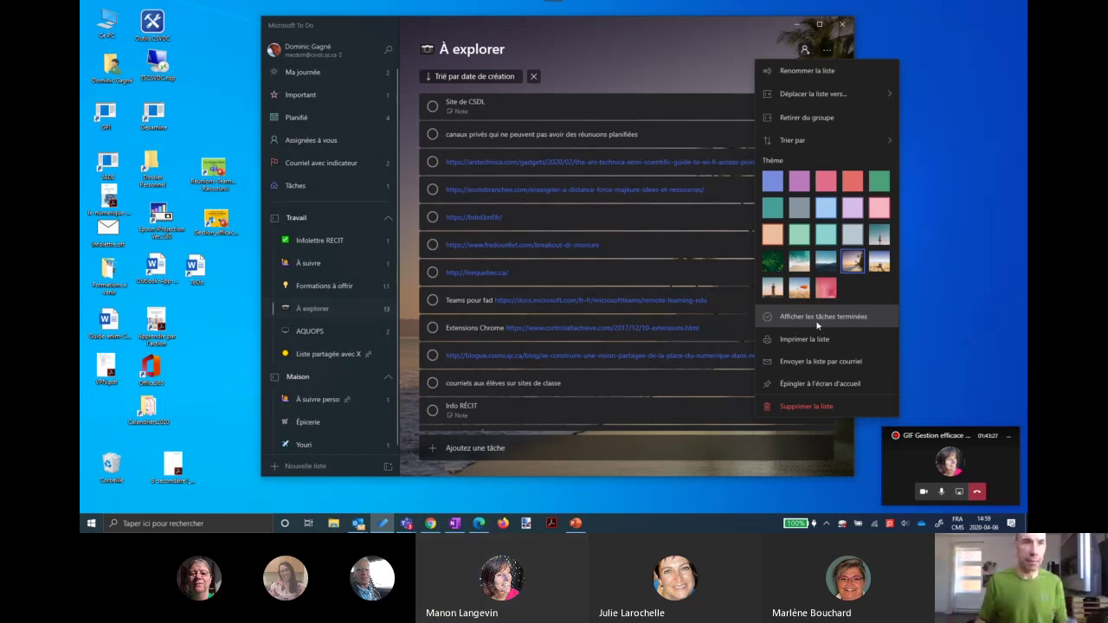
pyautogui.click(695, 76)
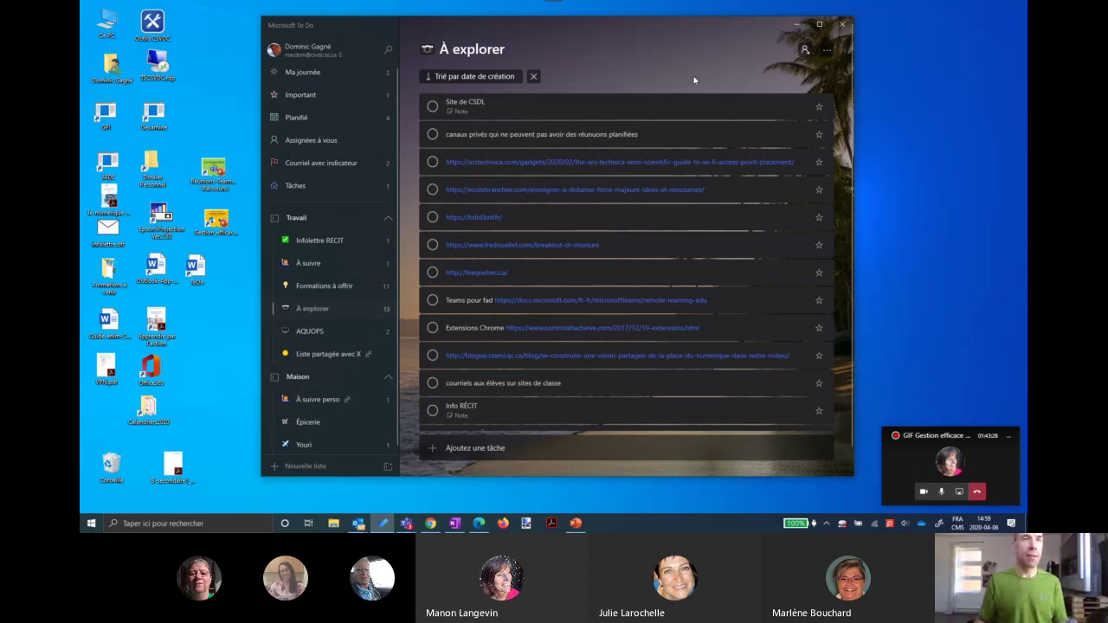
pyautogui.click(829, 51)
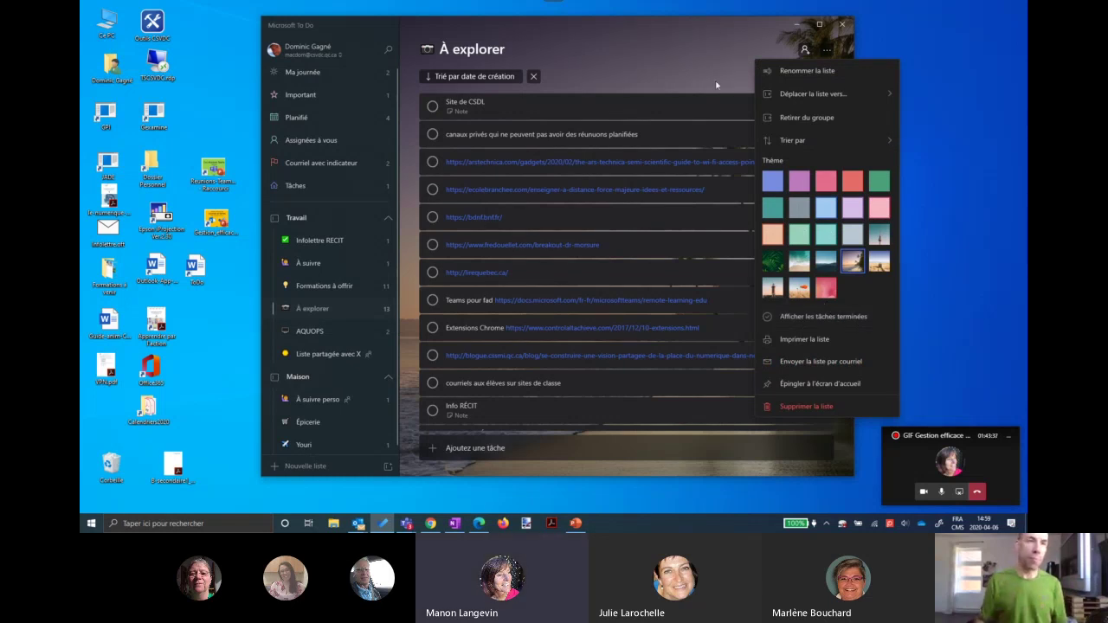
# Examine the option for showing completed tasks in the list options of À explorer and Ma journée.
pyautogui.click(716, 84)
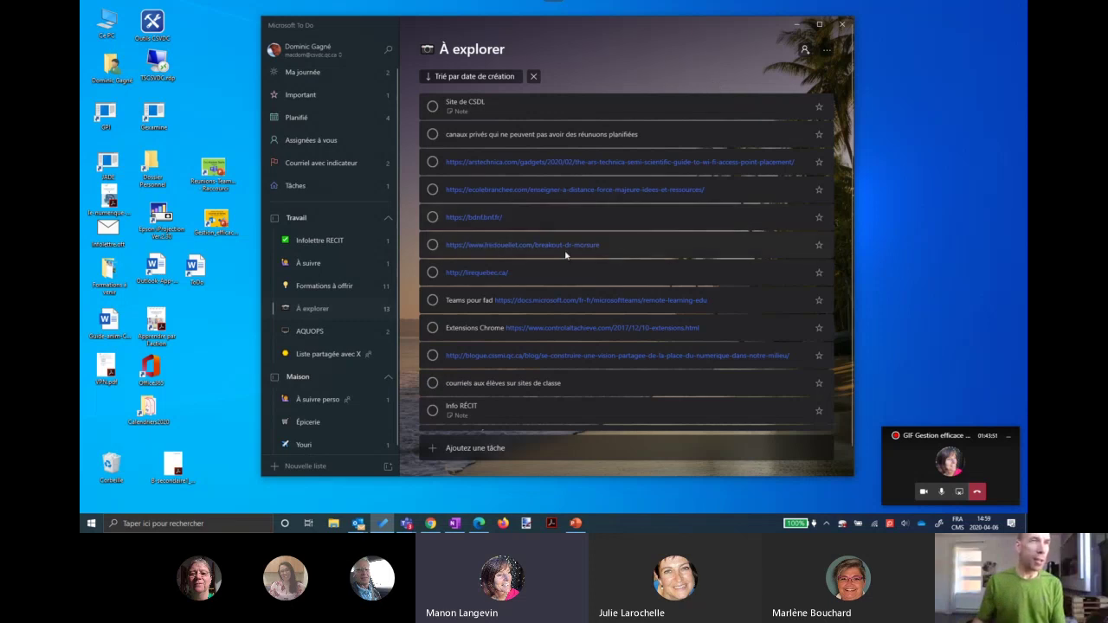
pyautogui.click(826, 52)
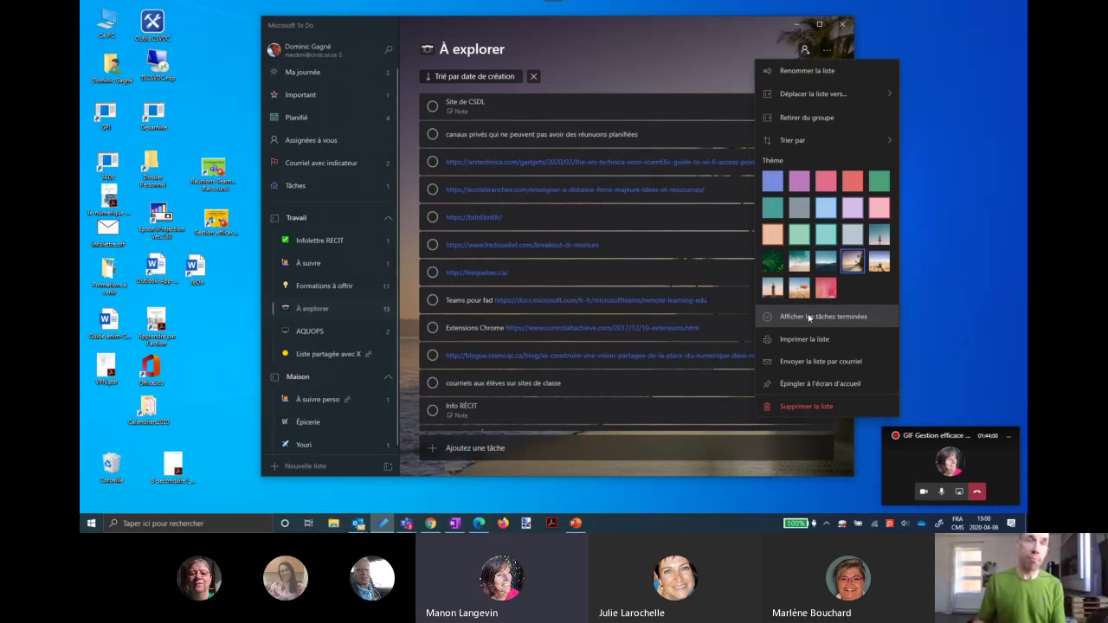
pyautogui.click(713, 61)
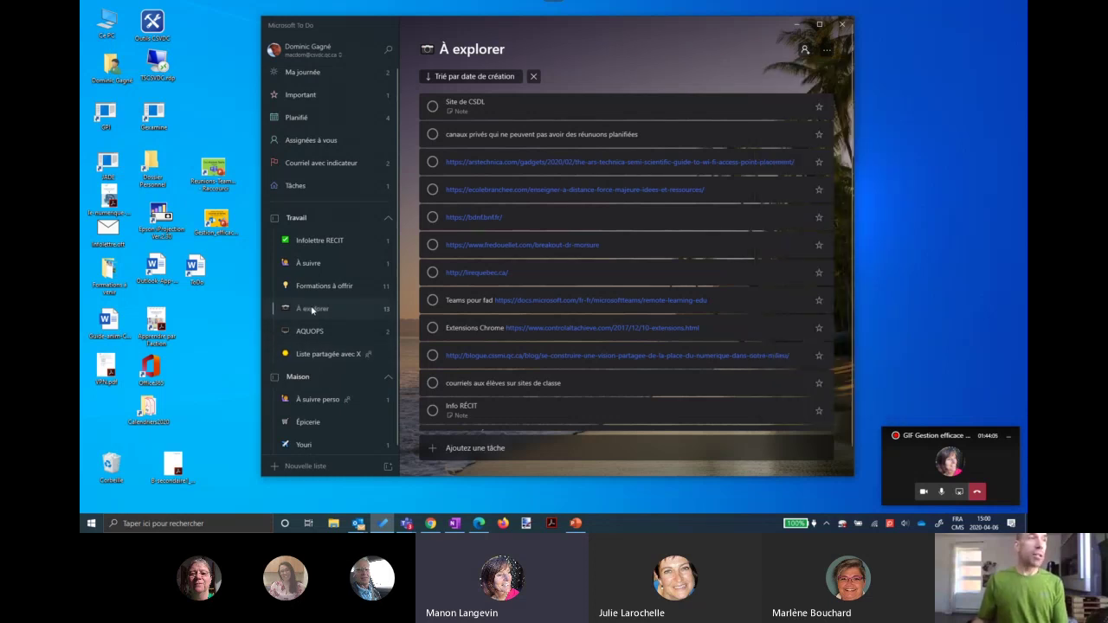
pyautogui.click(312, 75)
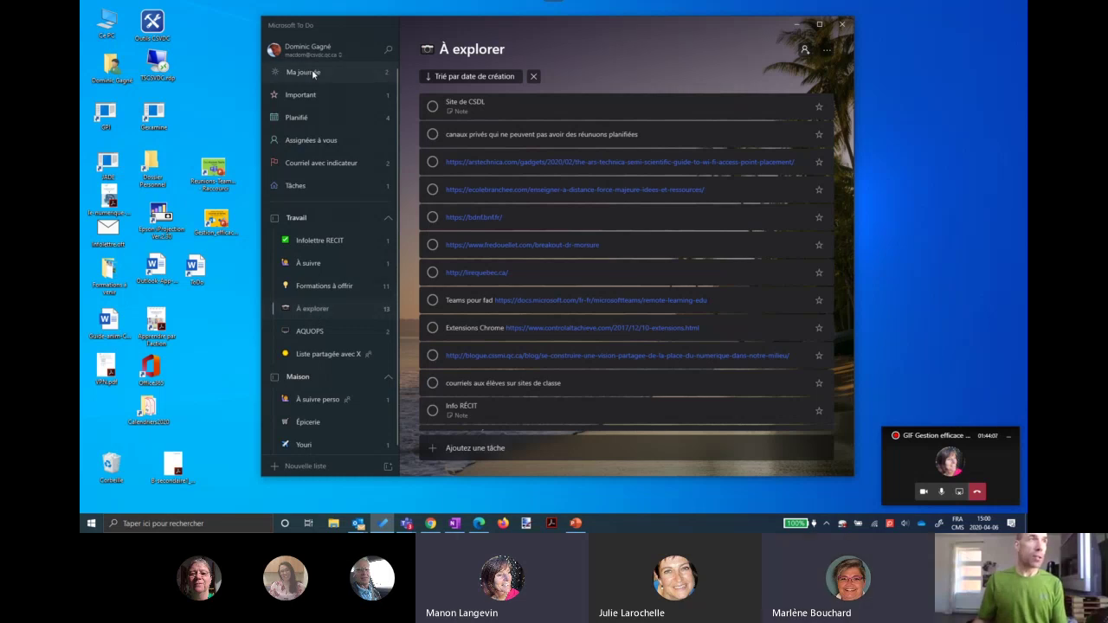
pyautogui.click(826, 50)
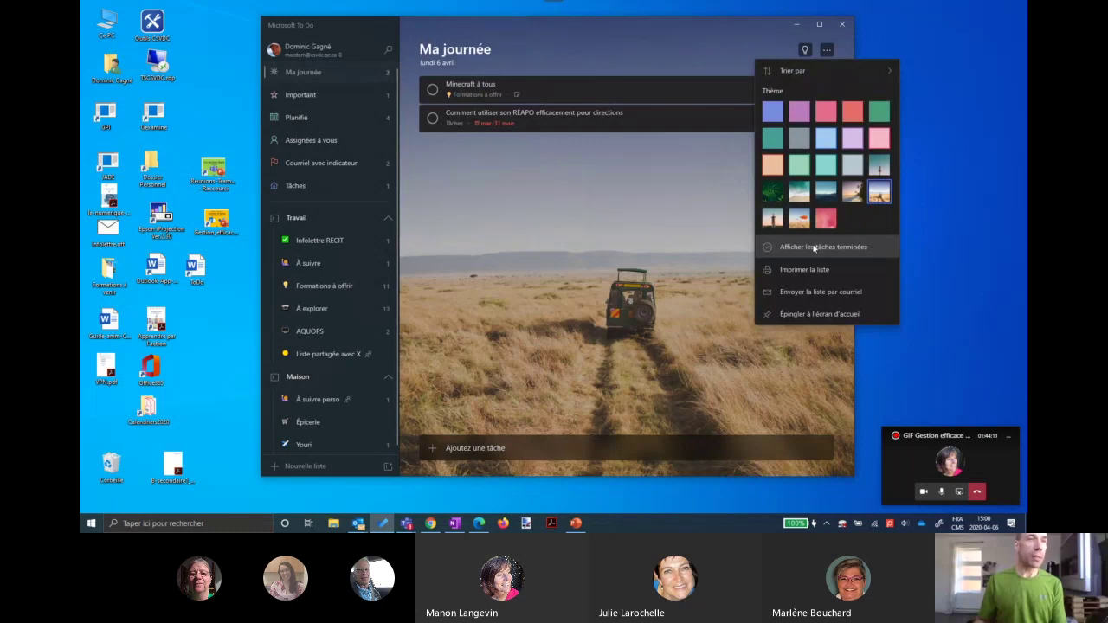
pyautogui.click(594, 257)
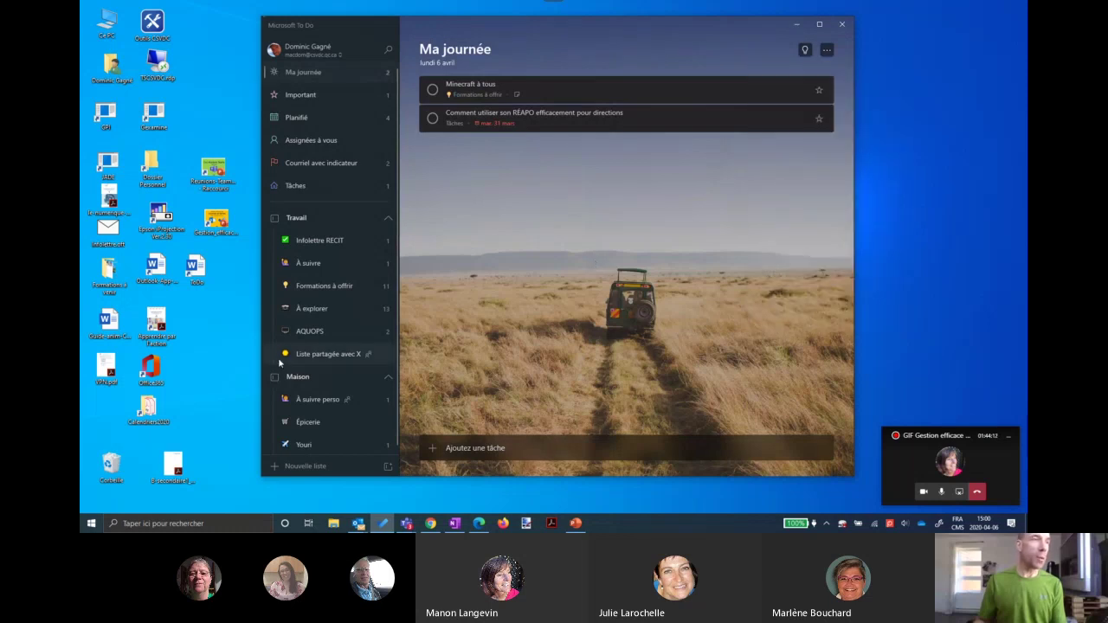
# Revisit À explorer, check the completed-task display option of the Formations à offrir list, and return to Ma journée.
pyautogui.click(316, 310)
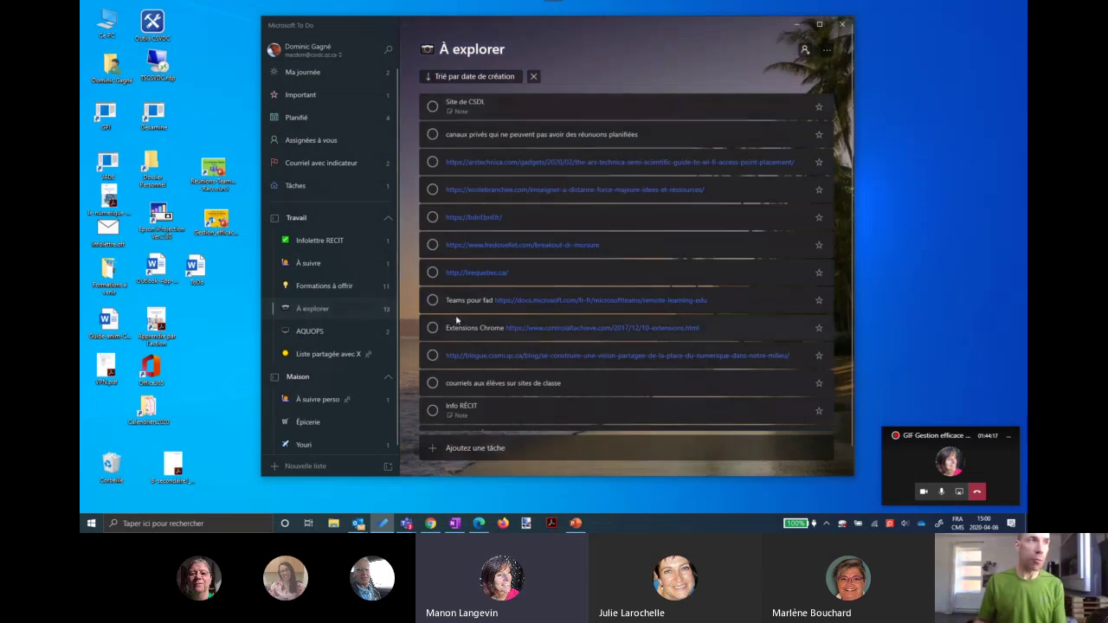
pyautogui.click(325, 286)
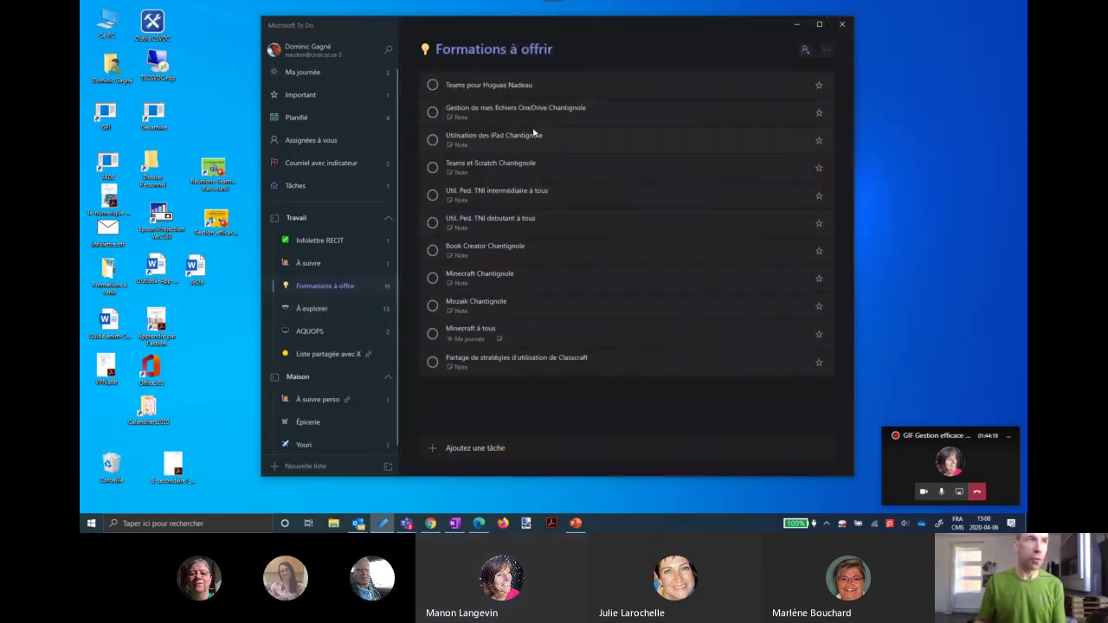
pyautogui.click(826, 49)
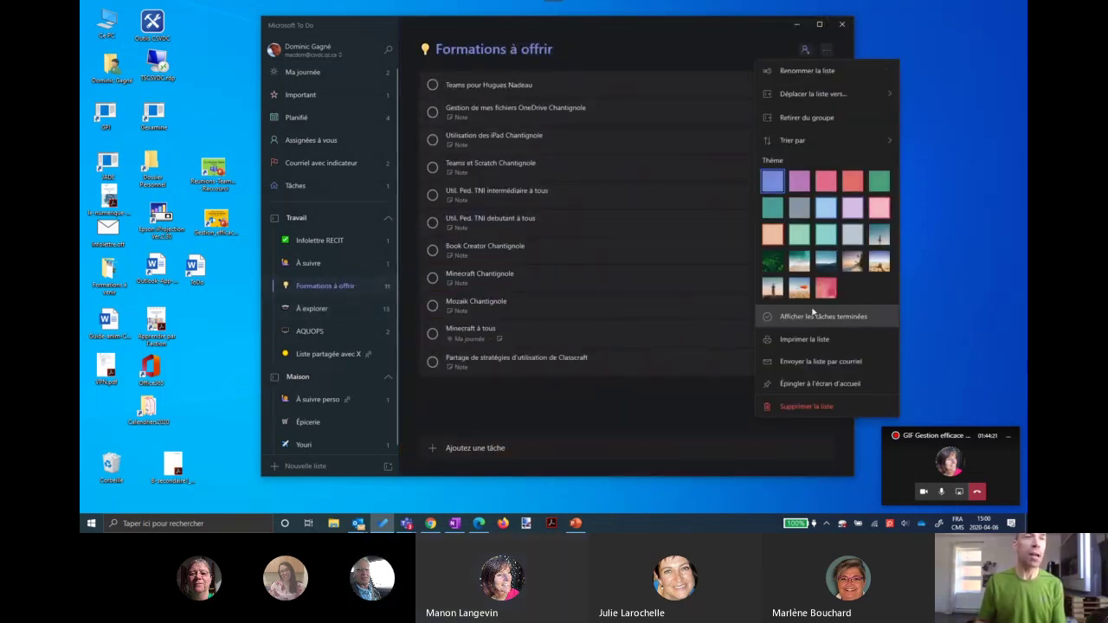
pyautogui.click(719, 37)
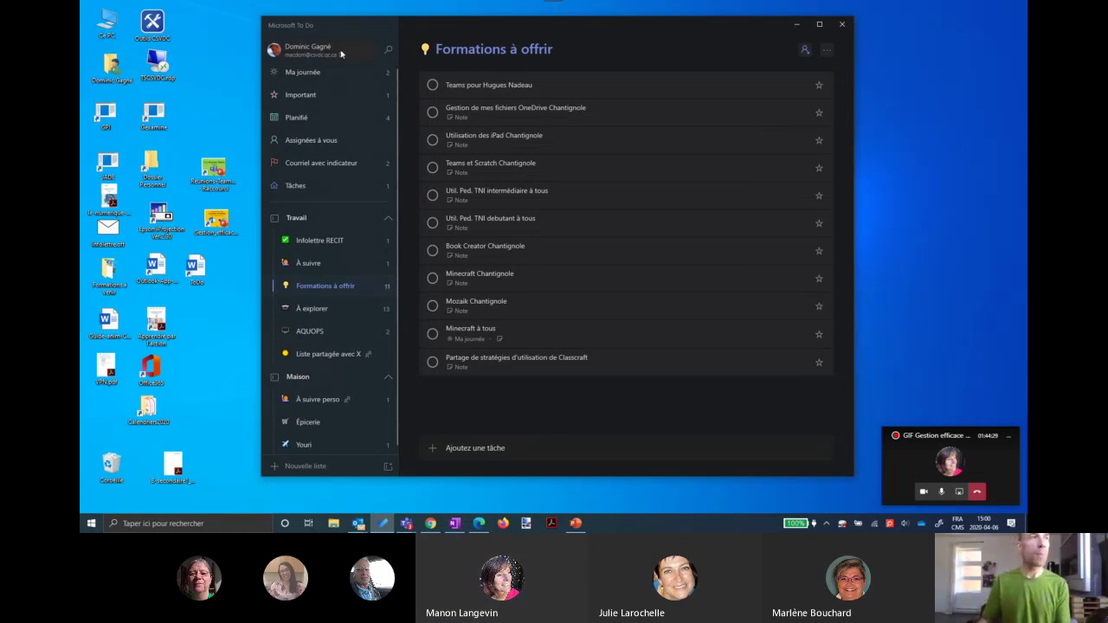
pyautogui.click(295, 73)
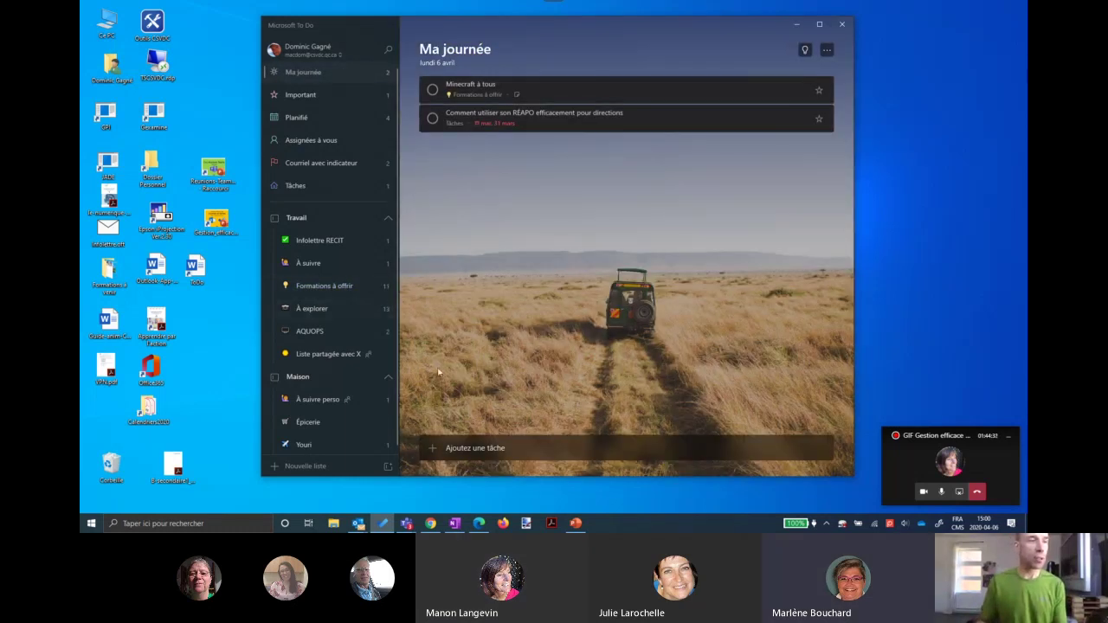
# Switch to the PowerPoint presentation and display slide 37, "L'application mobile".
pyautogui.click(576, 523)
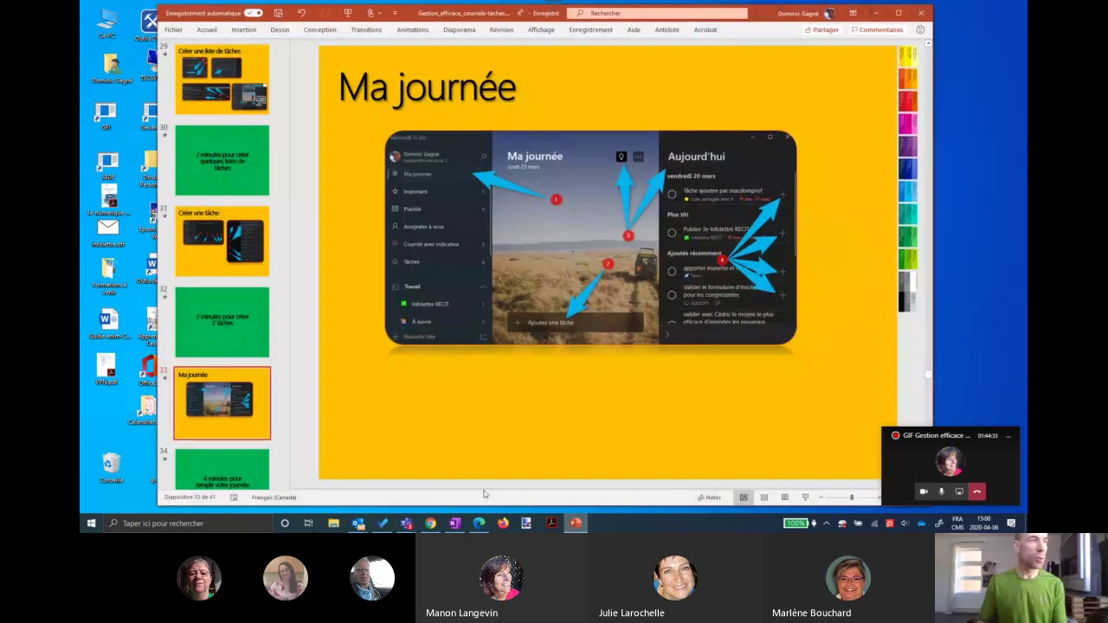
pyautogui.scroll(-4, 217, 398)
pyautogui.scroll(-2, 212, 407)
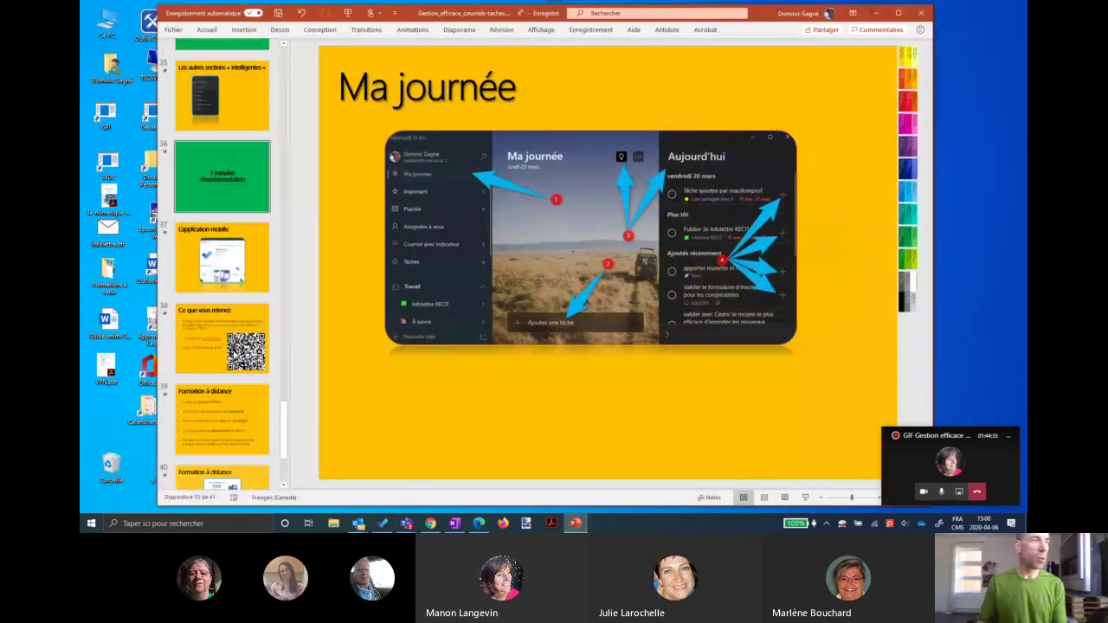
pyautogui.click(233, 269)
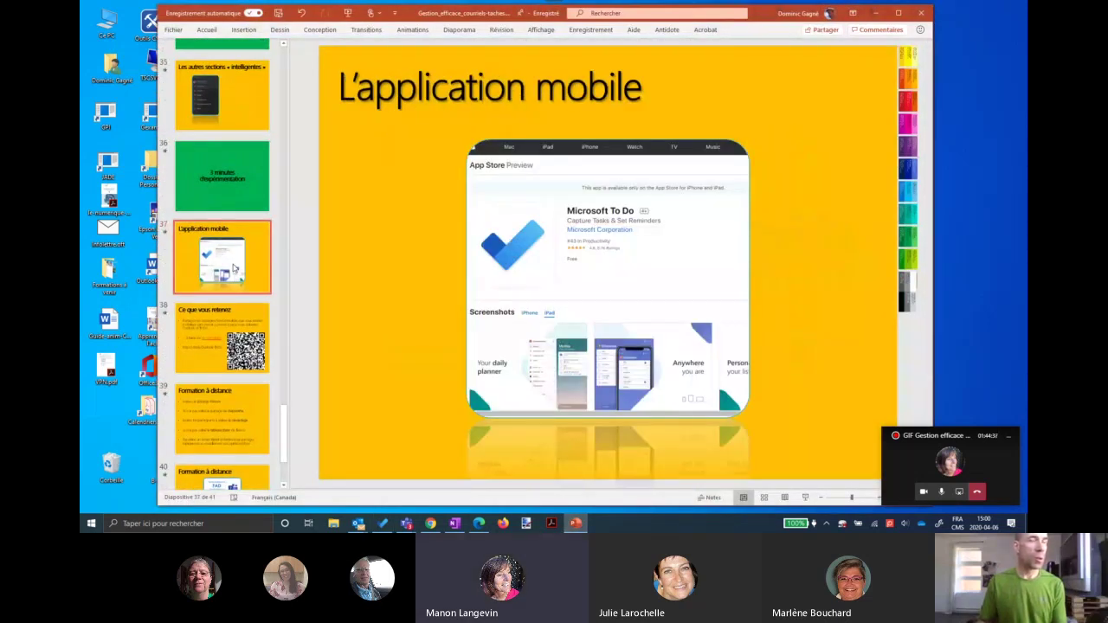